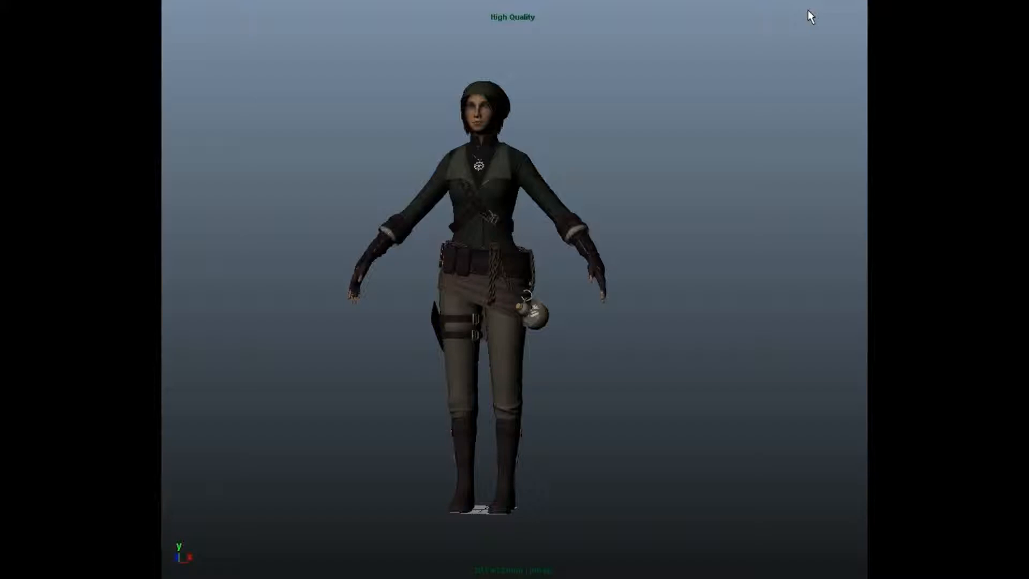
- Orbit around the character model to examine it from several angles
{"action": "left_click_drag", "start_coordinate": [489, 210], "coordinate": [519, 204], "text": "alt"}
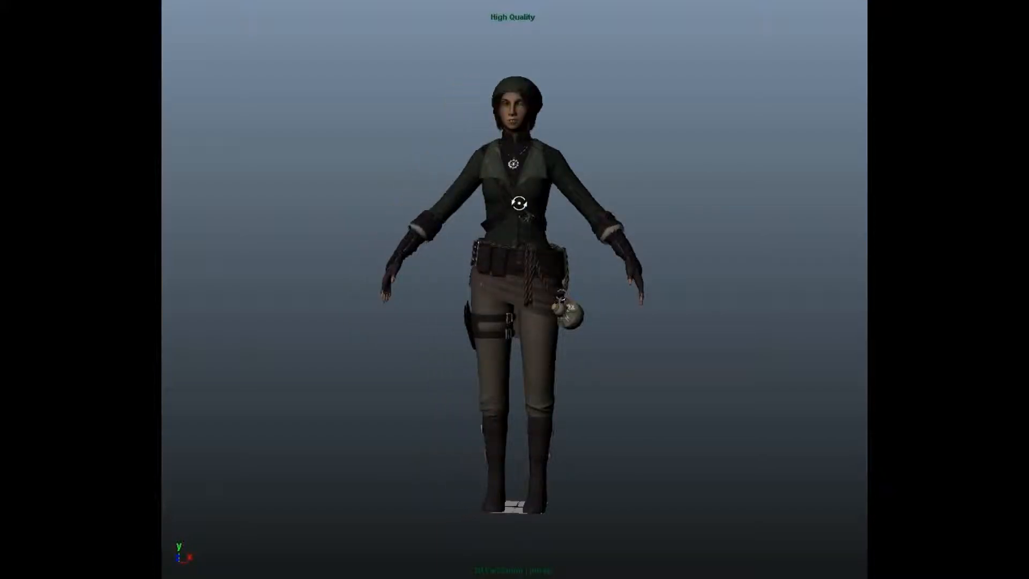
{"action": "left_click_drag", "start_coordinate": [668, 395], "coordinate": [557, 405], "text": "alt"}
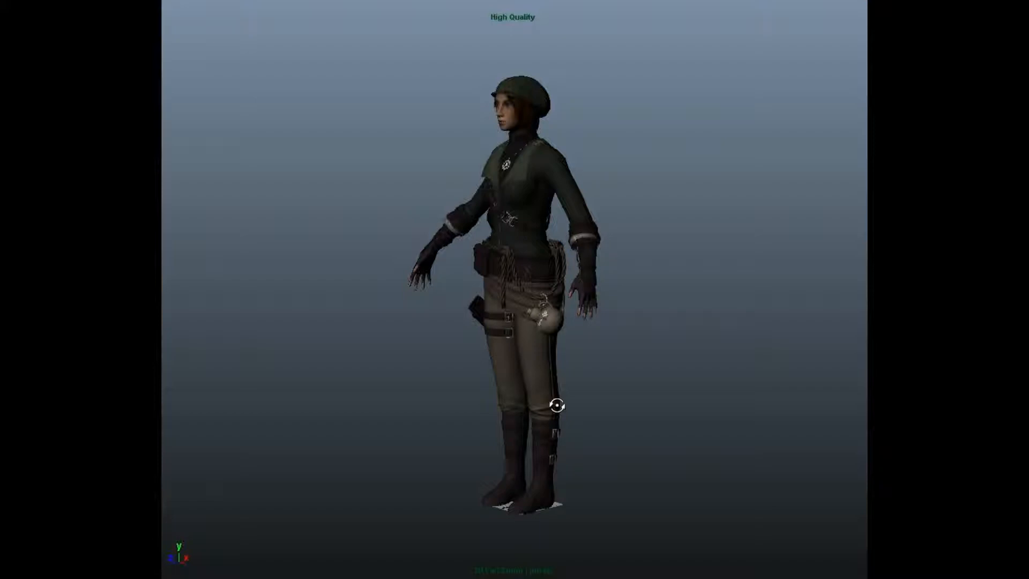
{"action": "left_click_drag", "start_coordinate": [557, 405], "coordinate": [517, 396], "text": "alt"}
{"action": "right_click_drag", "start_coordinate": [516, 396], "coordinate": [499, 394], "text": "alt"}
{"action": "middle_click_drag", "start_coordinate": [499, 395], "coordinate": [493, 385], "text": "alt"}
{"action": "left_click_drag", "start_coordinate": [494, 386], "coordinate": [510, 391], "text": "alt"}
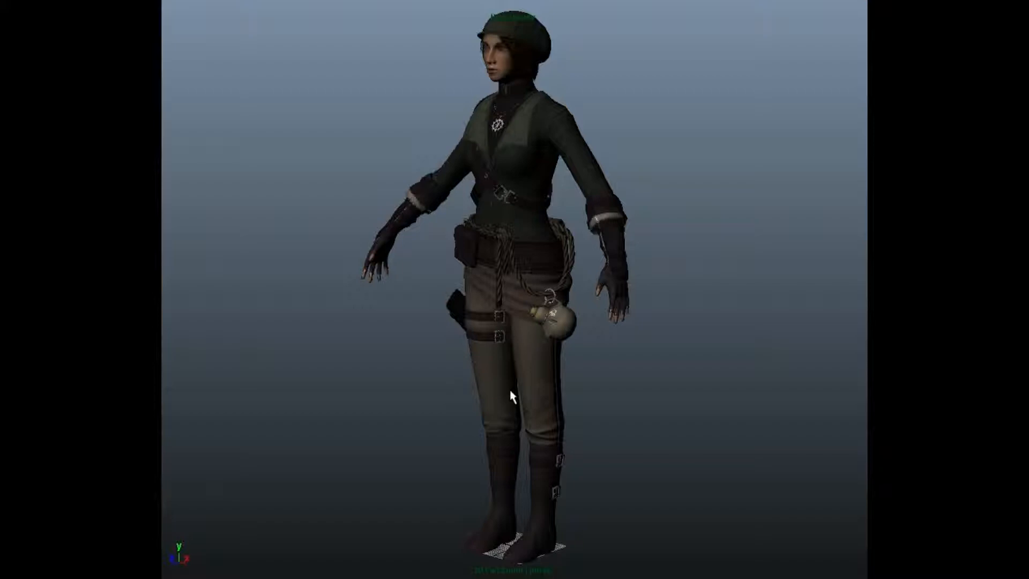
{"action": "middle_click_drag", "start_coordinate": [535, 410], "coordinate": [516, 409], "text": "alt"}
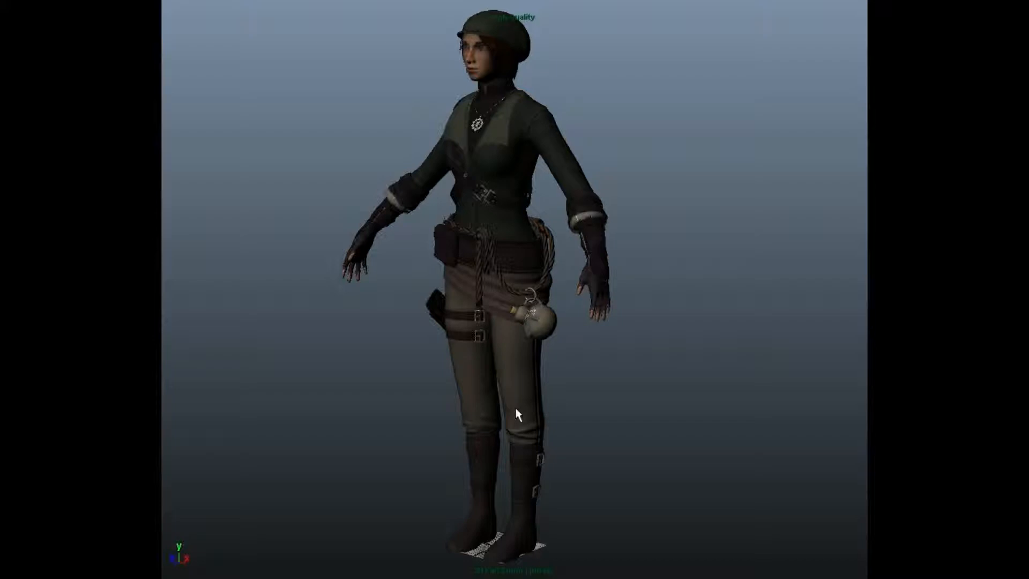
{"action": "middle_click_drag", "start_coordinate": [407, 341], "coordinate": [419, 331], "text": "alt"}
{"action": "middle_click_drag", "start_coordinate": [516, 336], "coordinate": [512, 341], "text": "alt"}
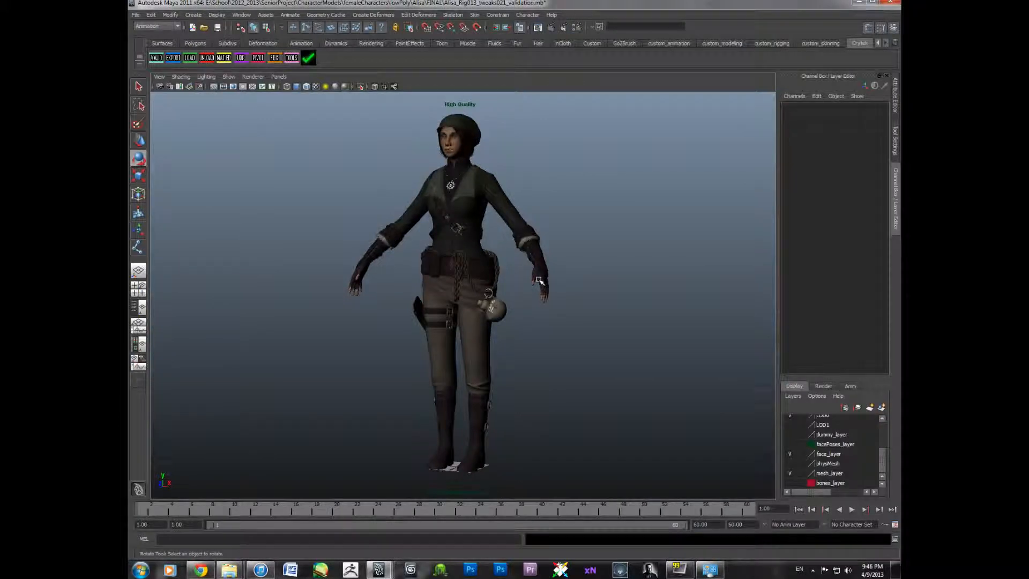
{"action": "middle_click_drag", "start_coordinate": [427, 265], "coordinate": [431, 276], "text": "alt"}
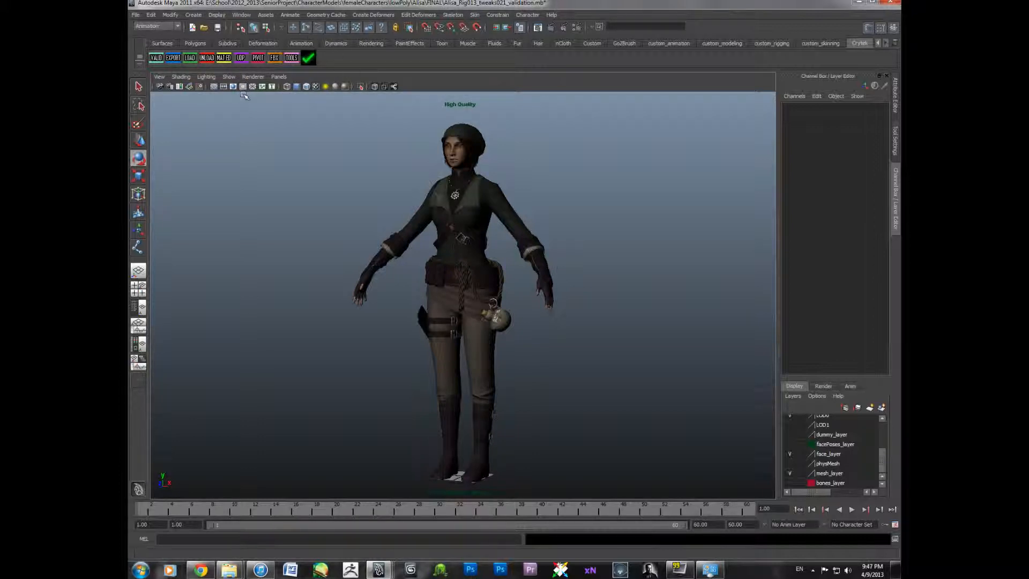
{"action": "left_click_drag", "start_coordinate": [435, 236], "coordinate": [484, 253], "text": "alt"}
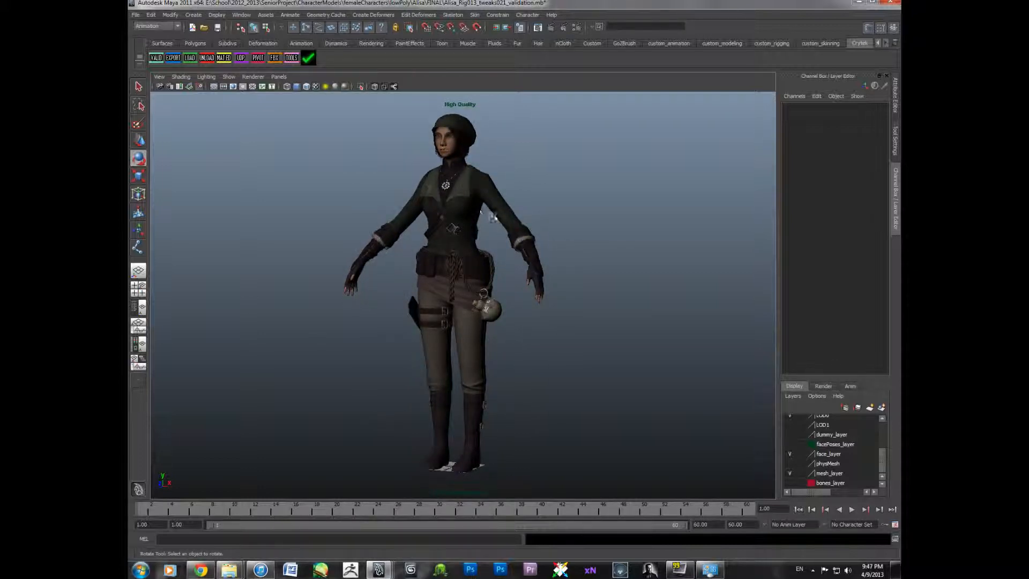
{"action": "middle_click_drag", "start_coordinate": [461, 211], "coordinate": [436, 212], "text": "alt"}
{"action": "middle_click_drag", "start_coordinate": [490, 260], "coordinate": [500, 264], "text": "alt"}
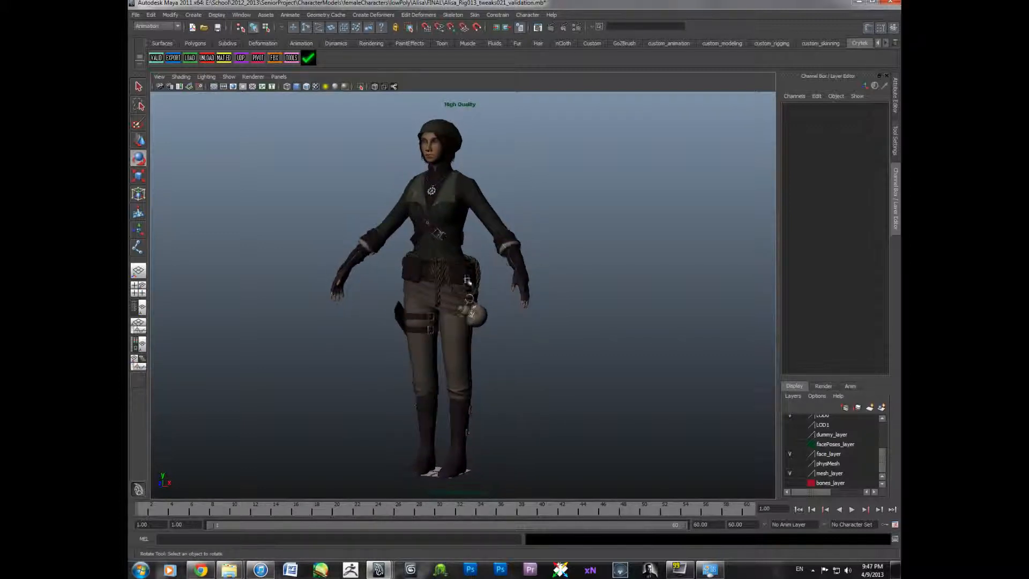
{"action": "left_click_drag", "start_coordinate": [467, 351], "coordinate": [443, 351], "text": "alt"}
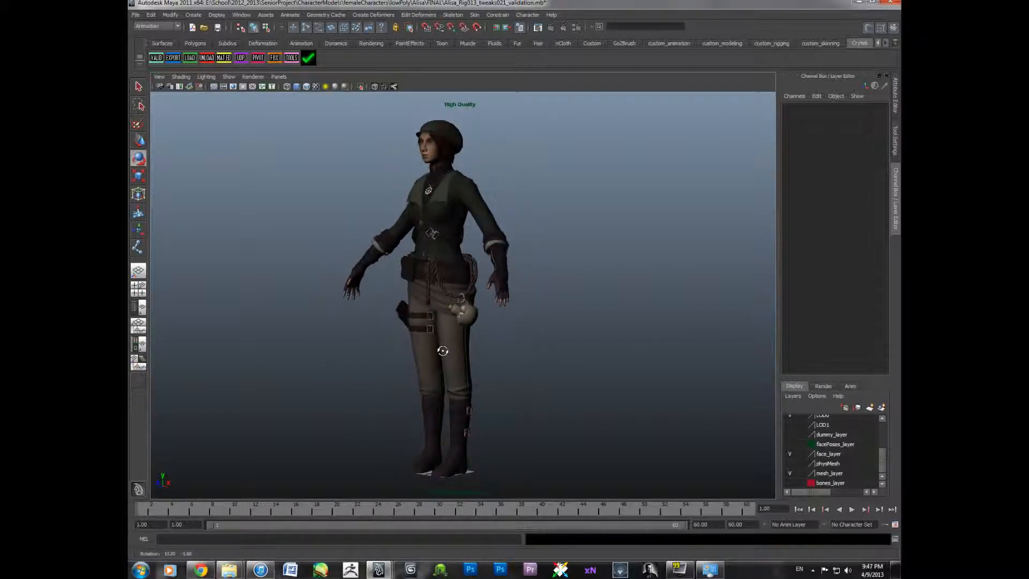
{"action": "left_click_drag", "start_coordinate": [476, 316], "coordinate": [479, 315], "text": "alt"}
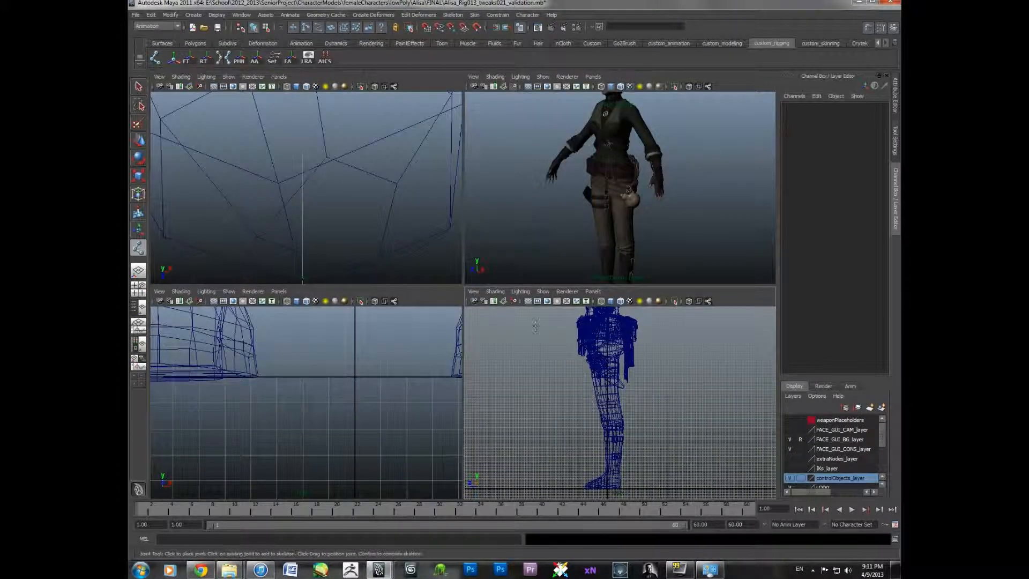
{"action": "scroll", "coordinate": [587, 378], "scroll_direction": "up", "scroll_amount": 3}
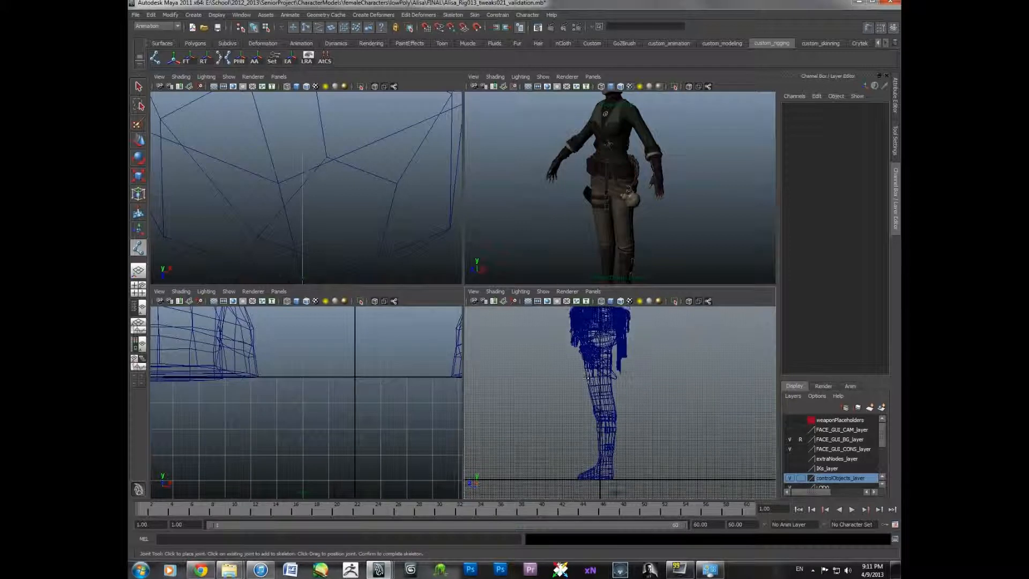
- Place hip, knee and ankle joints down the leg in the side view with the Joint Tool
{"action": "left_click", "coordinate": [603, 335]}
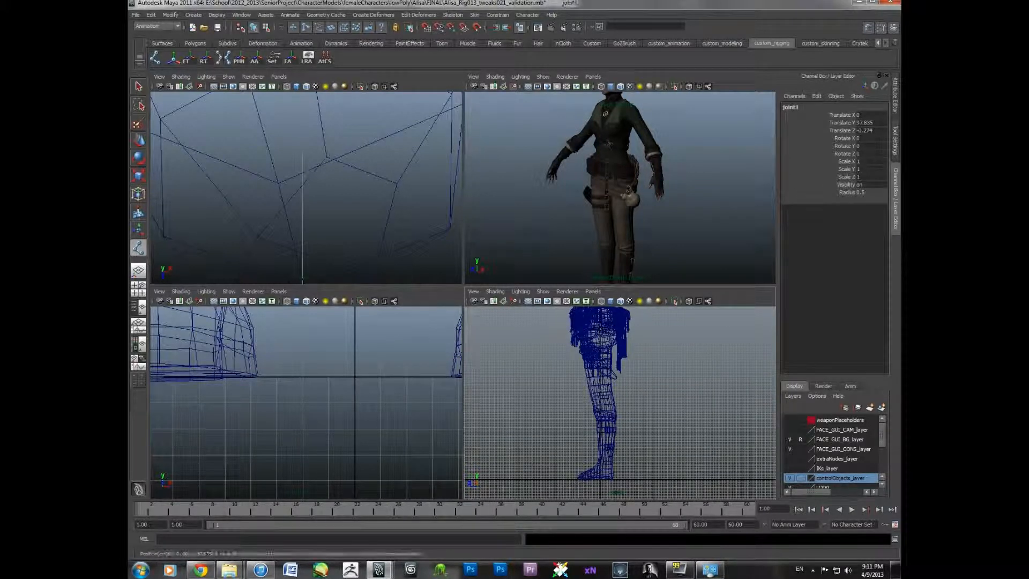
{"action": "left_click", "coordinate": [602, 396]}
{"action": "left_click", "coordinate": [604, 461]}
{"action": "scroll", "coordinate": [611, 456], "scroll_direction": "up", "scroll_amount": 3}
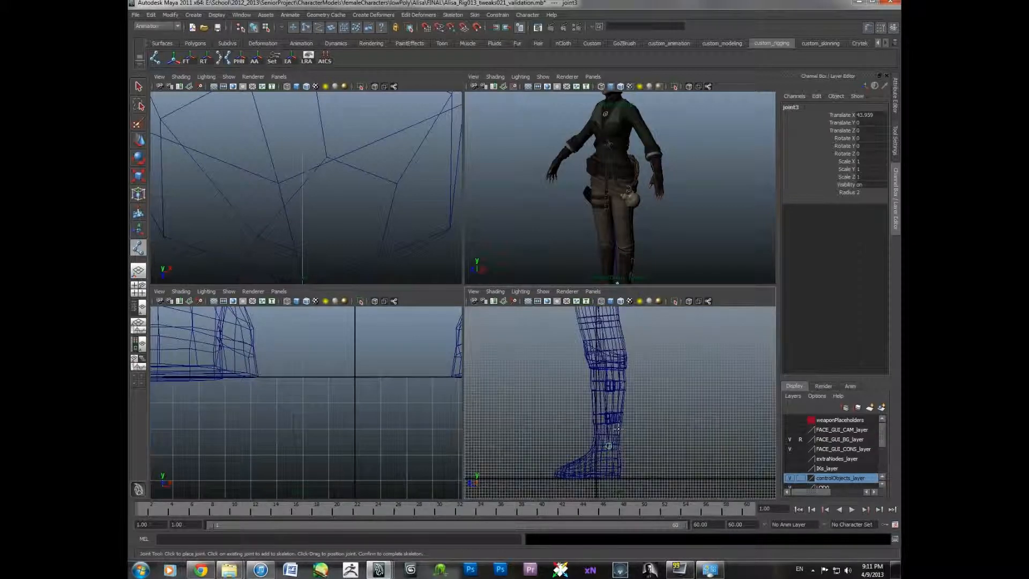
{"action": "middle_click_drag", "start_coordinate": [618, 429], "coordinate": [633, 407], "text": "alt"}
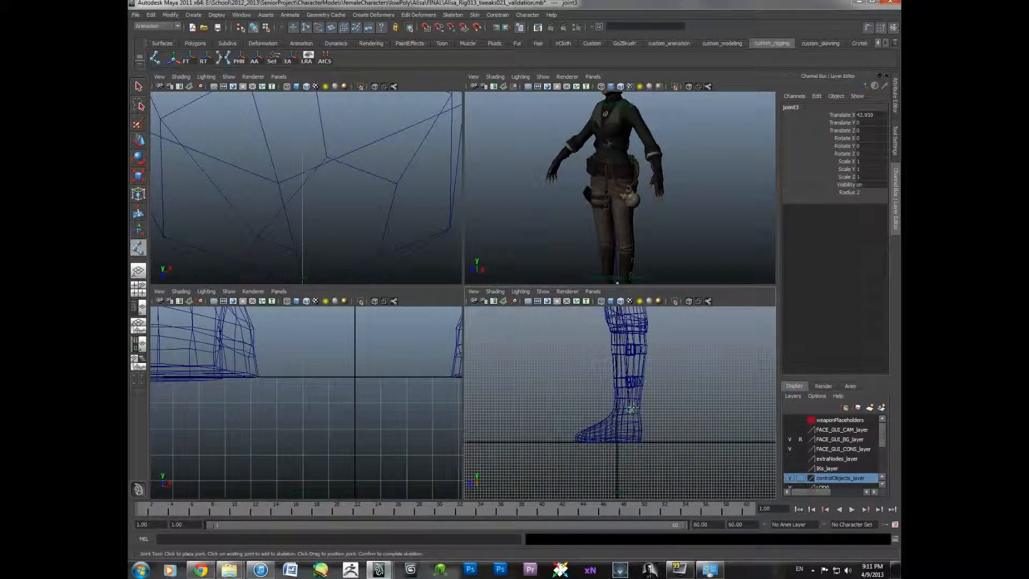
{"action": "left_click", "coordinate": [630, 442]}
{"action": "key", "text": "q"}
- Examine the new leg joint chain against the leg and foot mesh in the side view
{"action": "scroll", "coordinate": [668, 439], "scroll_direction": "up", "scroll_amount": 4}
{"action": "middle_click_drag", "start_coordinate": [652, 405], "coordinate": [646, 419], "text": "alt"}
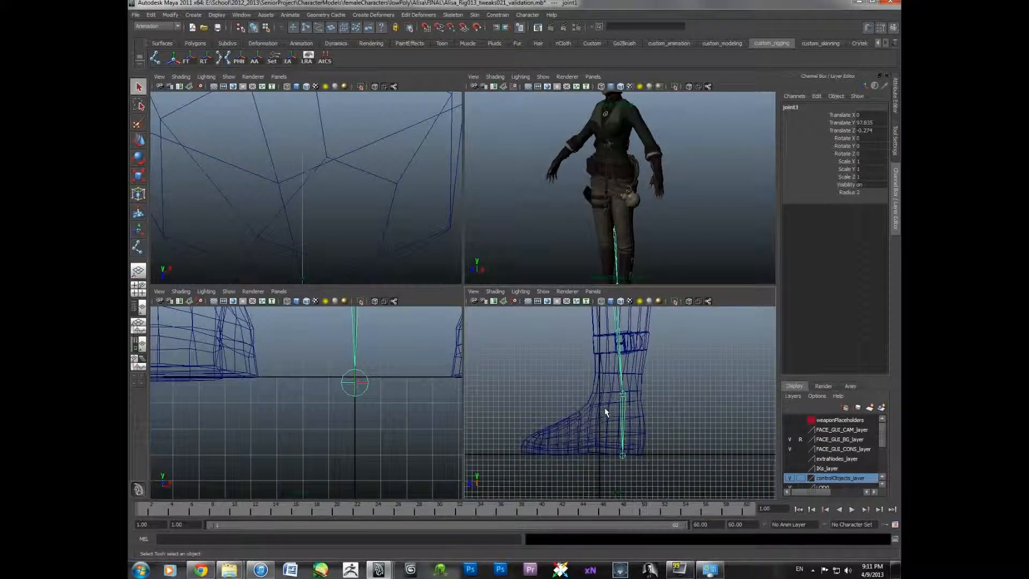
{"action": "middle_click_drag", "start_coordinate": [606, 412], "coordinate": [577, 457], "text": "alt"}
{"action": "middle_click_drag", "start_coordinate": [592, 349], "coordinate": [570, 442], "text": "alt"}
{"action": "scroll", "coordinate": [569, 441], "scroll_direction": "down", "scroll_amount": 3}
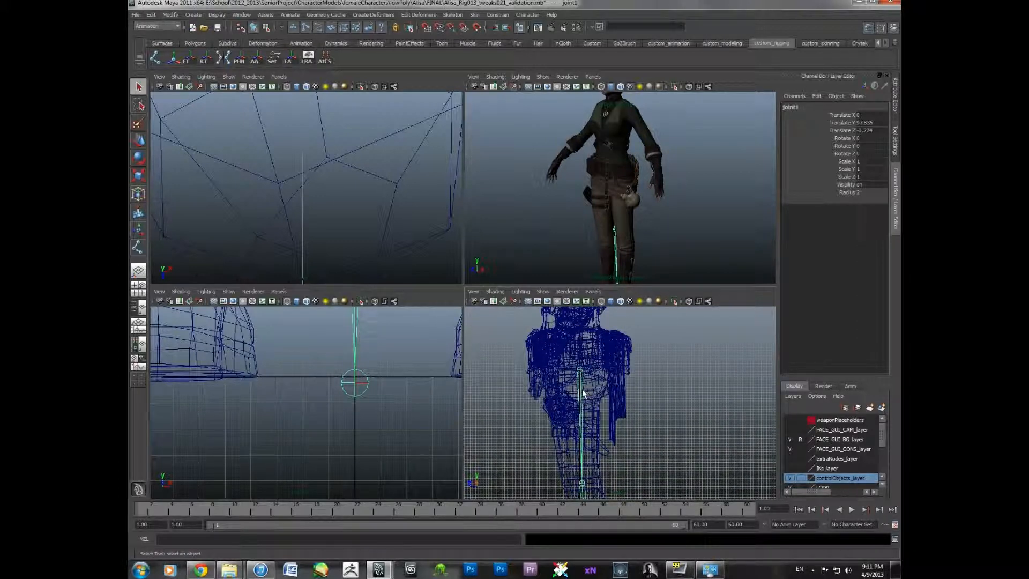
{"action": "scroll", "coordinate": [602, 382], "scroll_direction": "down", "scroll_amount": 2}
{"action": "middle_click_drag", "start_coordinate": [593, 429], "coordinate": [593, 383], "text": "alt"}
{"action": "middle_click_drag", "start_coordinate": [590, 430], "coordinate": [603, 387], "text": "alt"}
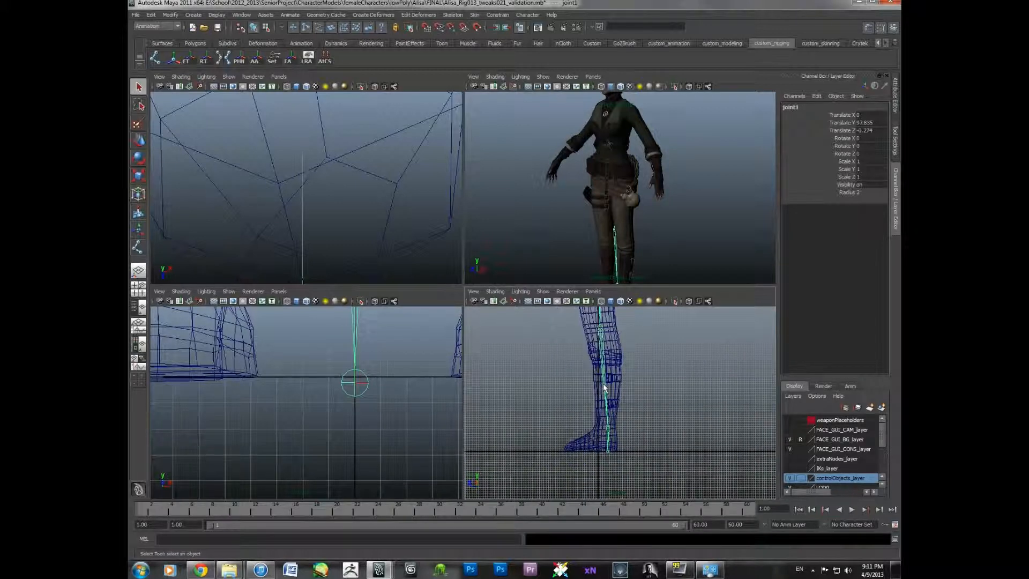
{"action": "scroll", "coordinate": [604, 439], "scroll_direction": "up", "scroll_amount": 5}
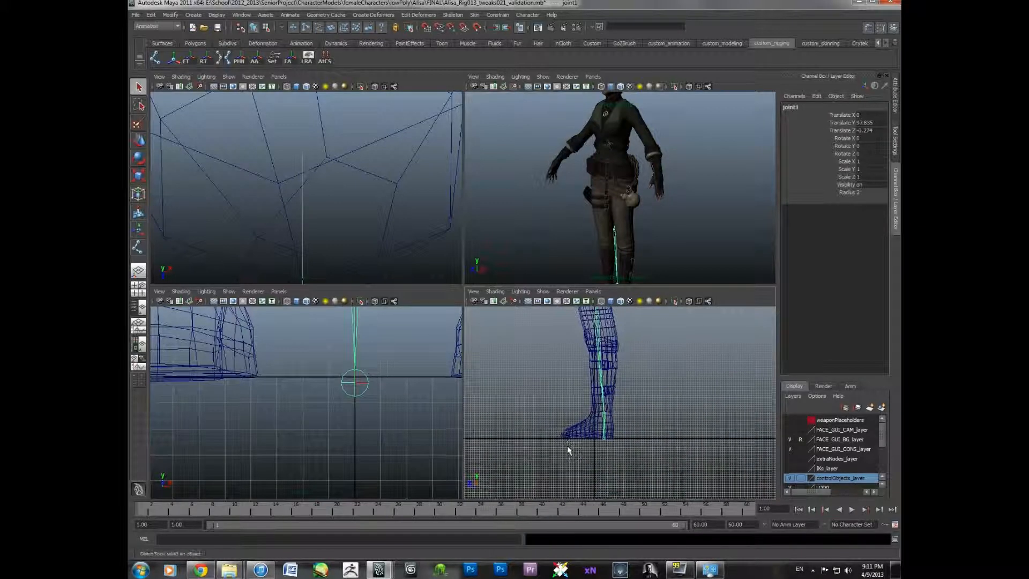
{"action": "scroll", "coordinate": [604, 440], "scroll_direction": "up", "scroll_amount": 1}
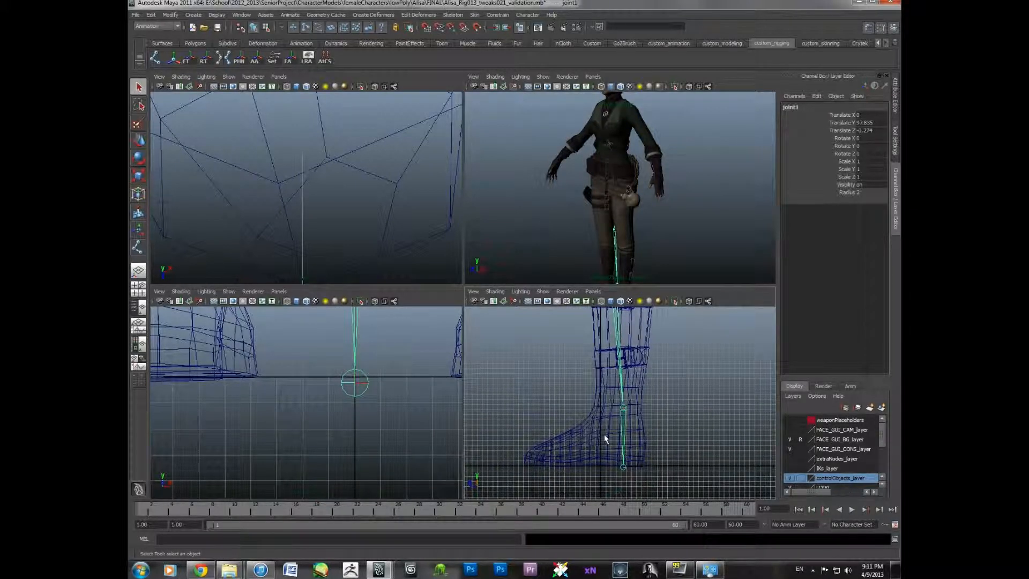
- Add a ball joint under the foot sole and nudge it slightly along the sole
{"action": "middle_click_drag", "start_coordinate": [605, 438], "coordinate": [636, 422], "text": "alt"}
{"action": "left_click", "coordinate": [642, 460]}
{"action": "key", "text": "w"}
{"action": "scroll", "coordinate": [635, 421], "scroll_direction": "up", "scroll_amount": 2}
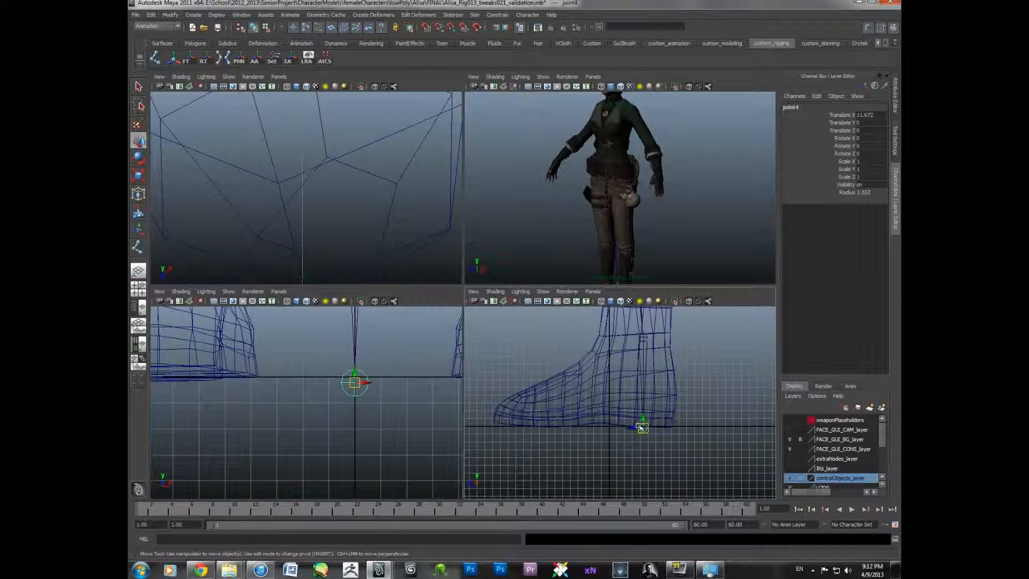
{"action": "left_click", "coordinate": [646, 423]}
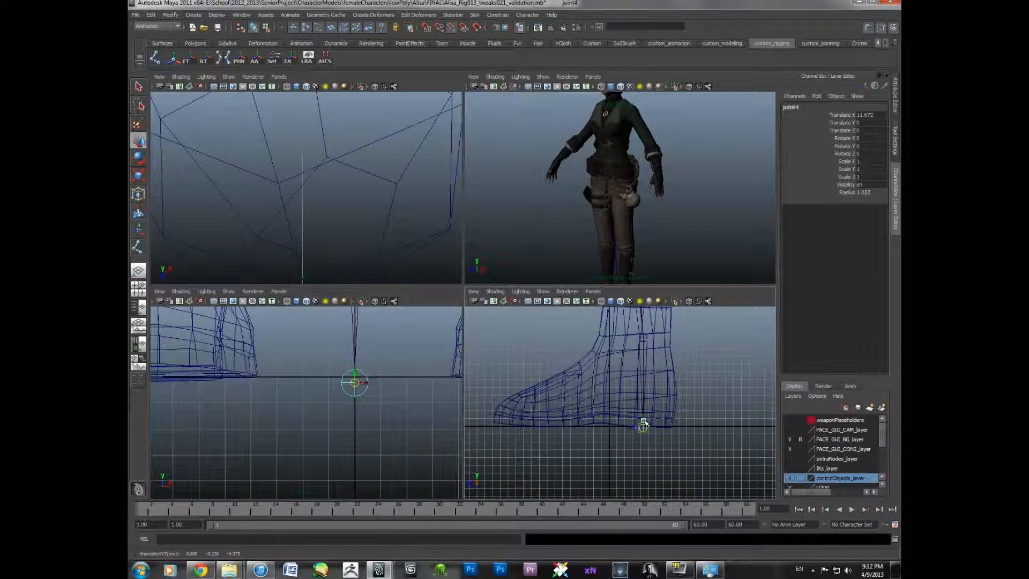
{"action": "left_click_drag", "start_coordinate": [646, 423], "coordinate": [685, 425]}
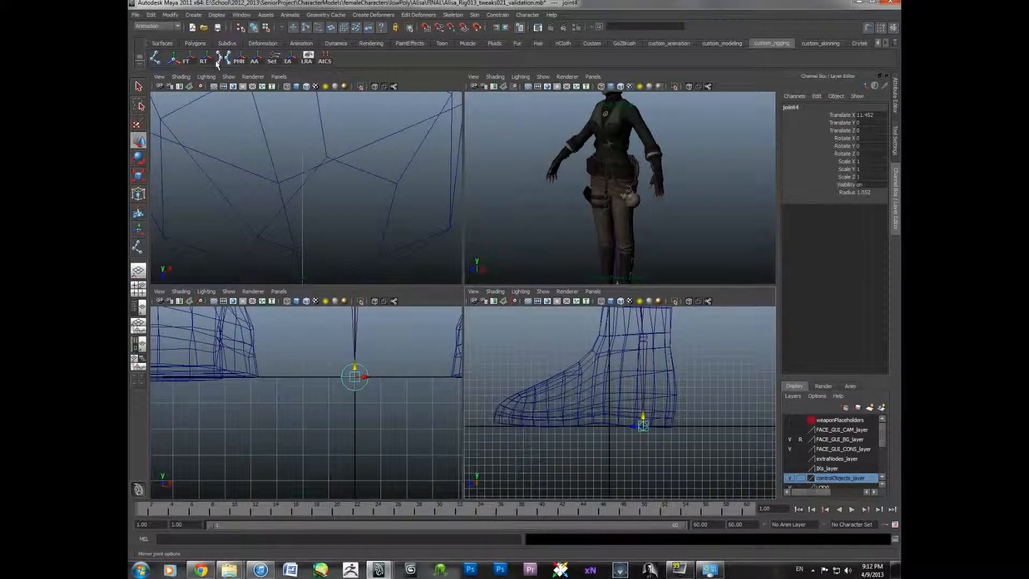
- Create a two-joint toe chain from the mid-foot to the toe tip with the Joint Tool
{"action": "left_click", "coordinate": [155, 59]}
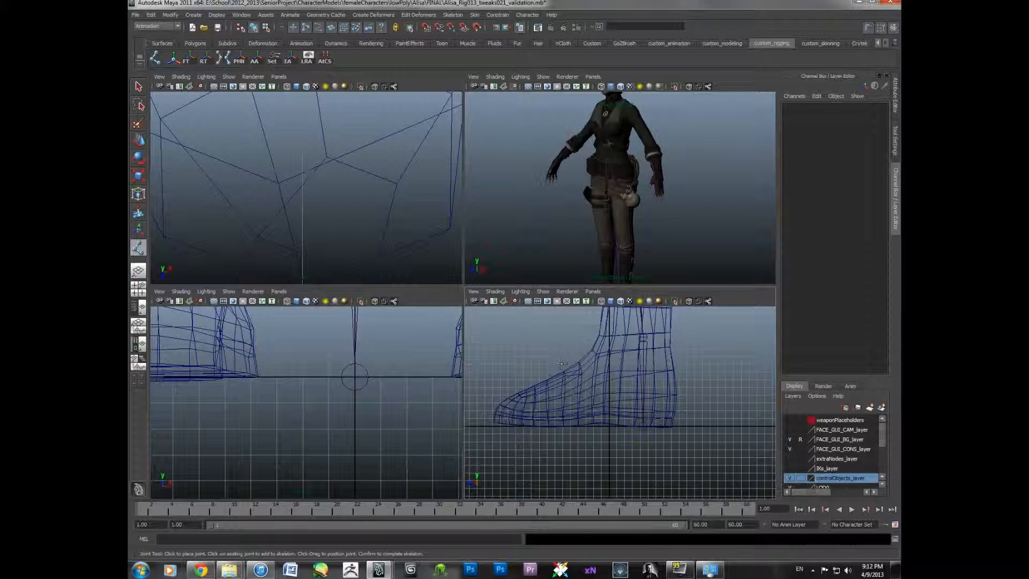
{"action": "left_click", "coordinate": [569, 427]}
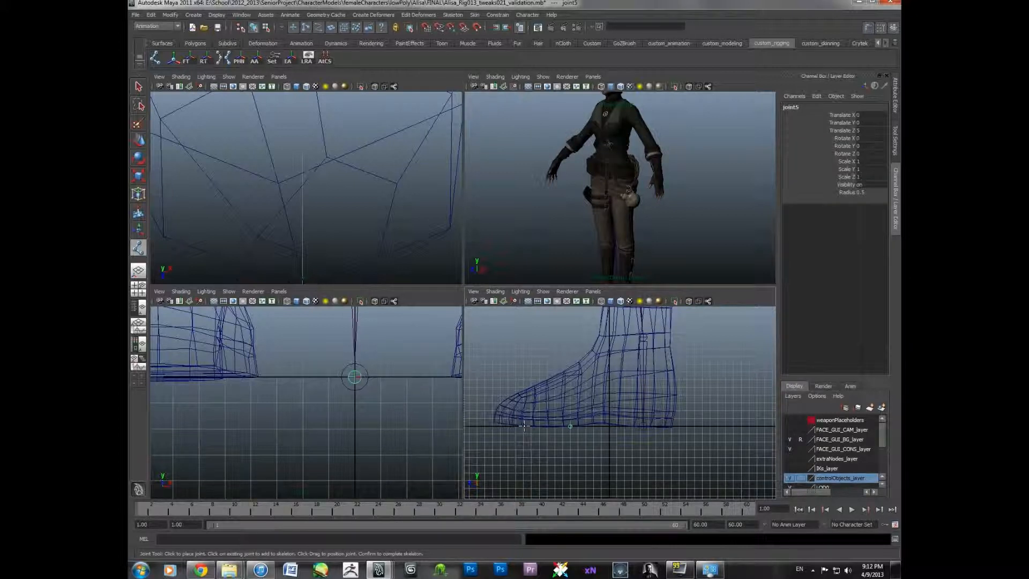
{"action": "left_click", "coordinate": [493, 426]}
{"action": "key", "text": "Return"}
{"action": "key", "text": "w"}
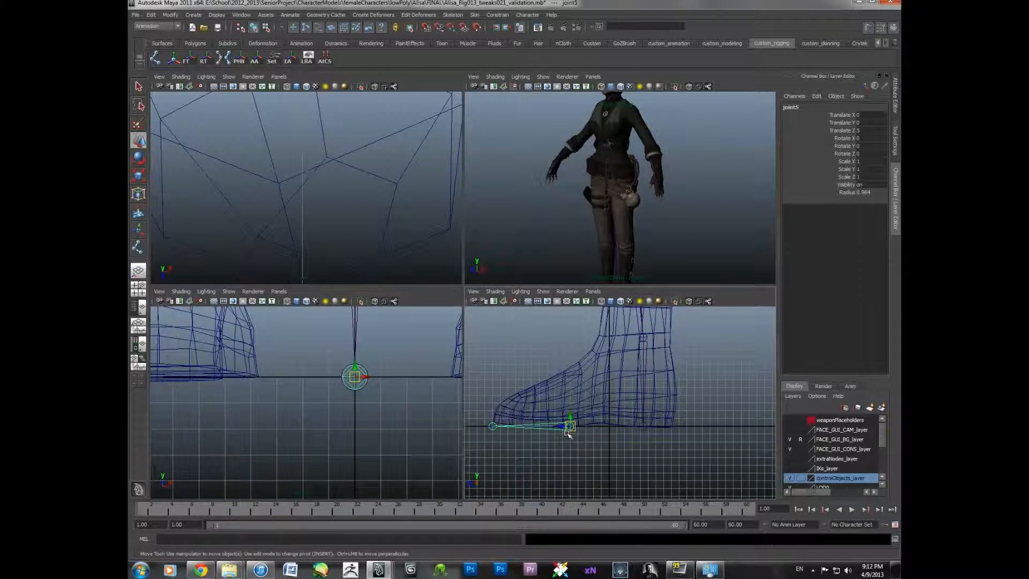
- Try to parent the toe joint chain under the foot ball joint
{"action": "left_click", "coordinate": [649, 351], "text": "shift"}
{"action": "key", "text": "p"}
{"action": "left_click", "coordinate": [652, 358]}
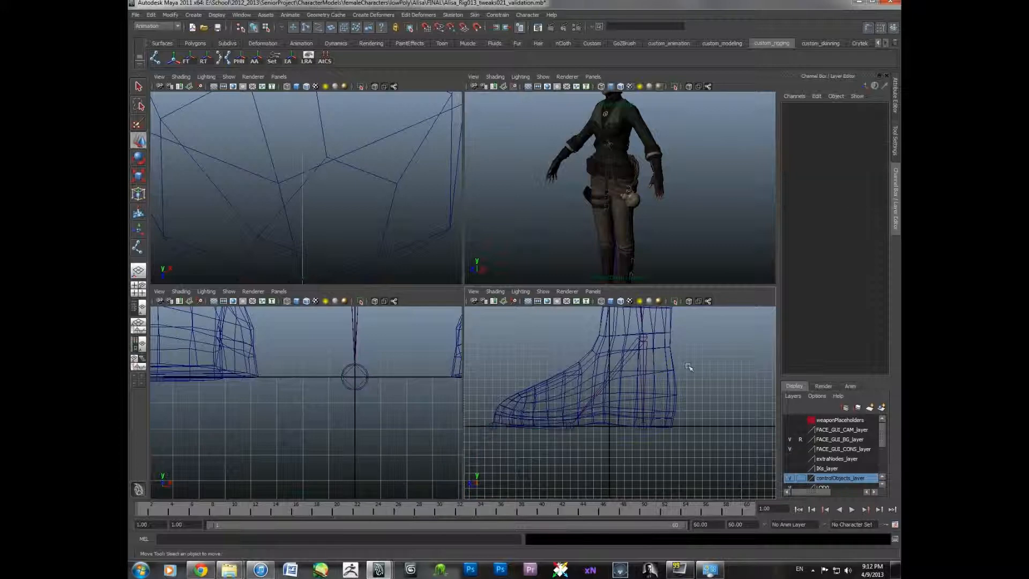
{"action": "left_click", "coordinate": [644, 337]}
{"action": "left_click", "coordinate": [644, 427]}
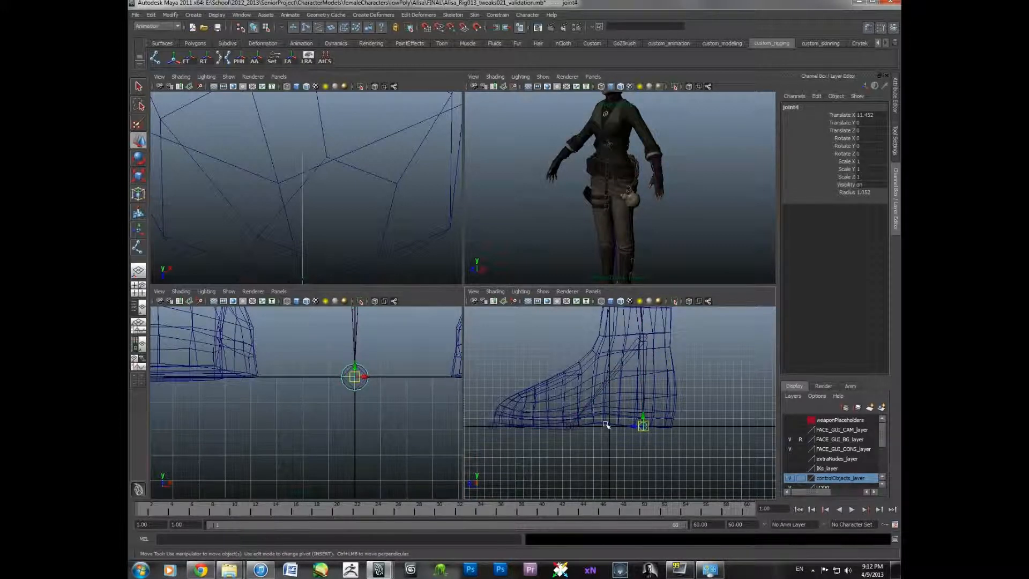
{"action": "left_click", "coordinate": [492, 427]}
{"action": "middle_click_drag", "start_coordinate": [496, 426], "coordinate": [592, 422], "text": "alt"}
{"action": "scroll", "coordinate": [589, 395], "scroll_direction": "up", "scroll_amount": 5}
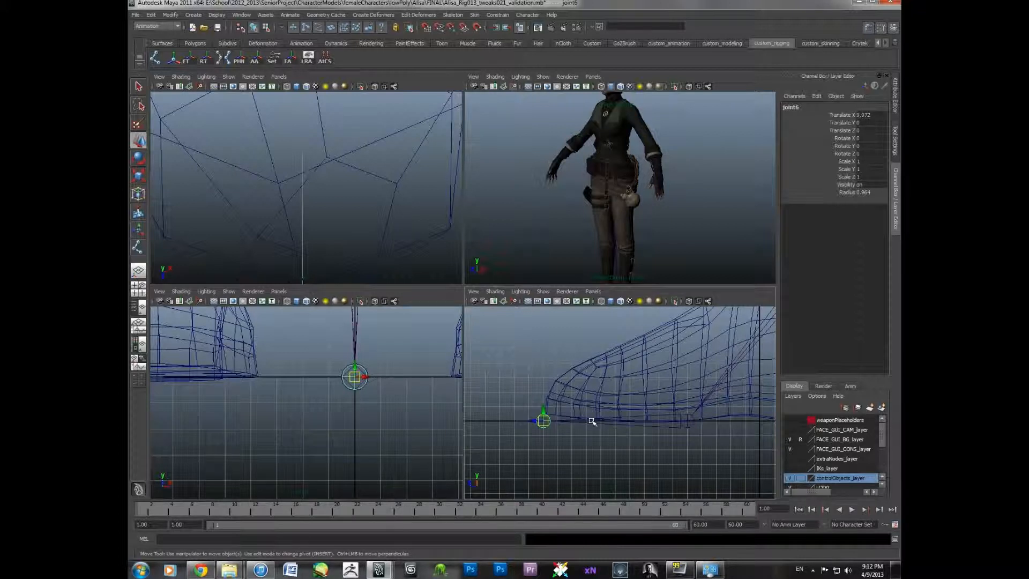
{"action": "key", "text": "ctrl+d"}
{"action": "left_click_drag", "start_coordinate": [544, 408], "coordinate": [546, 405]}
{"action": "left_click", "coordinate": [526, 413]}
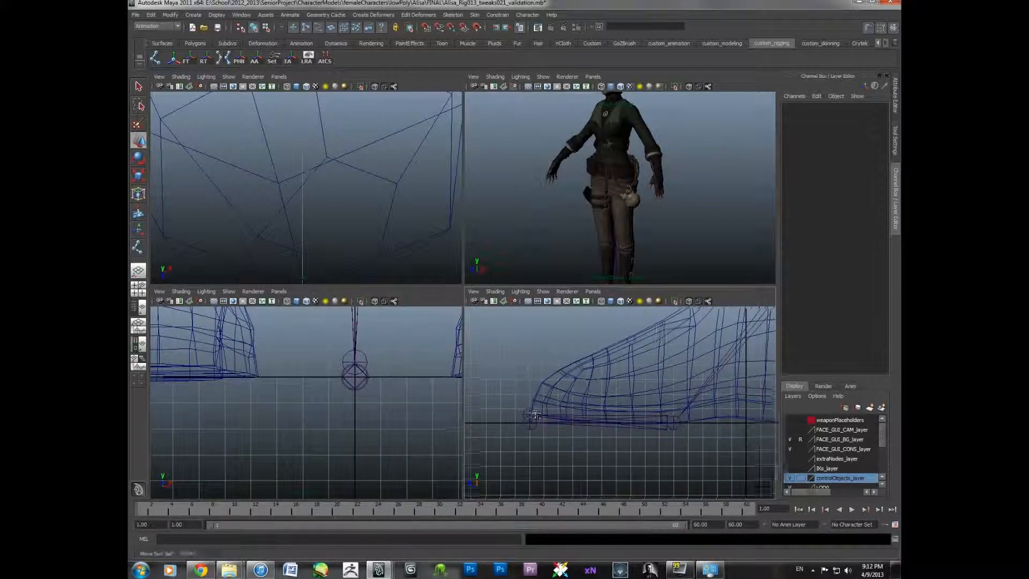
- Select the hip joint and move the leg chain sideways onto the character's left leg, about 9.3 units in X
{"action": "scroll", "coordinate": [528, 412], "scroll_direction": "down", "scroll_amount": 5}
{"action": "middle_click_drag", "start_coordinate": [609, 379], "coordinate": [586, 446], "text": "alt"}
{"action": "scroll", "coordinate": [587, 440], "scroll_direction": "down", "scroll_amount": 8}
{"action": "middle_click_drag", "start_coordinate": [603, 335], "coordinate": [612, 430], "text": "alt"}
{"action": "left_click", "coordinate": [620, 382]}
{"action": "scroll", "coordinate": [343, 380], "scroll_direction": "down", "scroll_amount": 6}
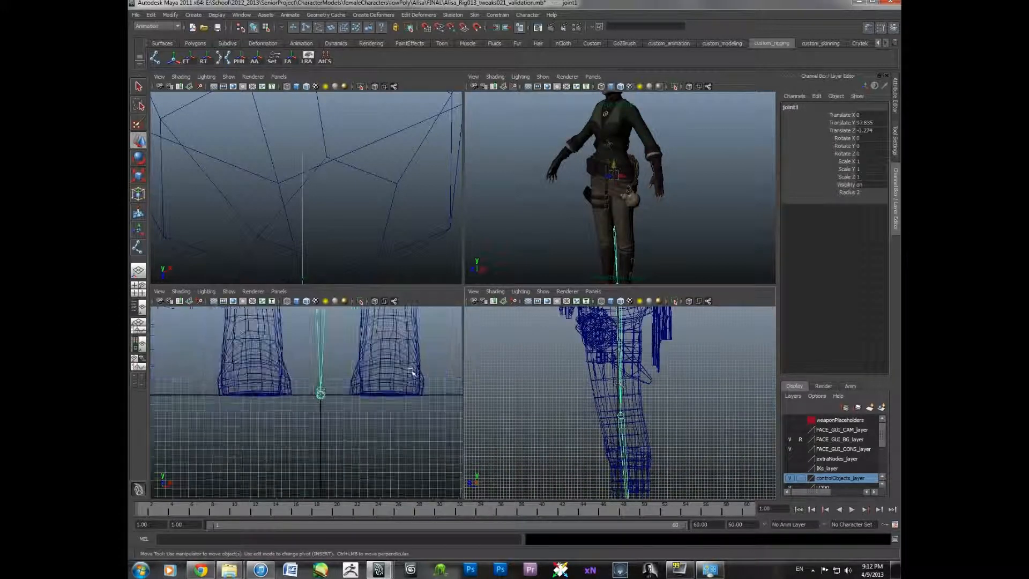
{"action": "scroll", "coordinate": [409, 372], "scroll_direction": "down", "scroll_amount": 6}
{"action": "scroll", "coordinate": [363, 428], "scroll_direction": "up", "scroll_amount": 5}
{"action": "middle_click_drag", "start_coordinate": [386, 372], "coordinate": [350, 389], "text": "alt"}
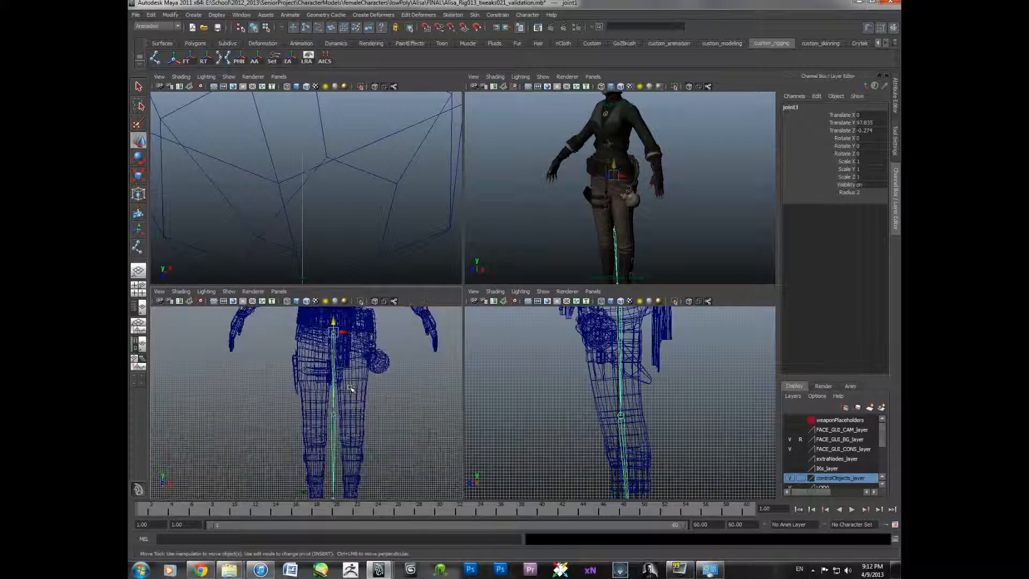
{"action": "left_click_drag", "start_coordinate": [343, 332], "coordinate": [362, 333]}
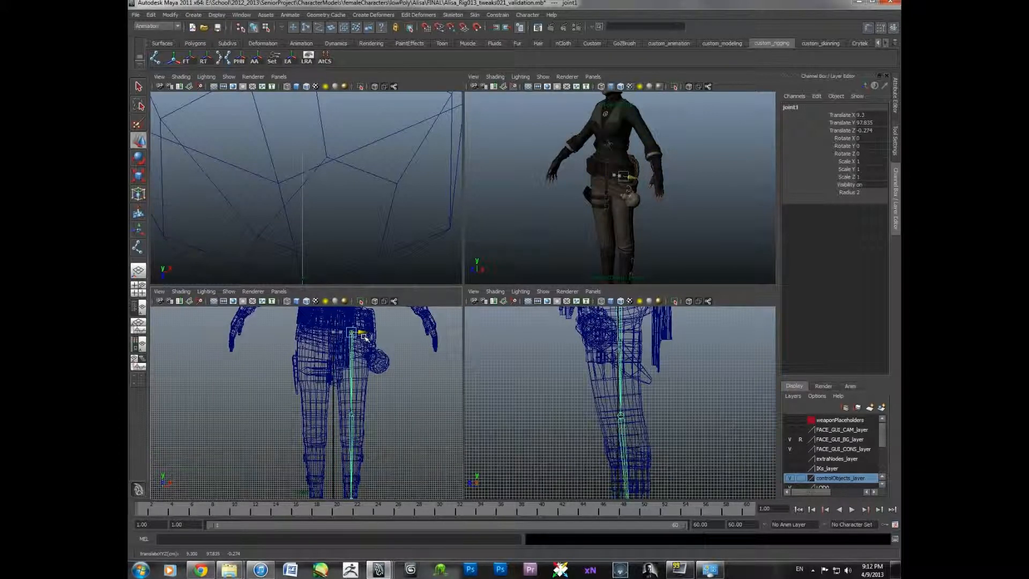
- Rotate the knee joint to test the leg bend, then undo the rotation
{"action": "scroll", "coordinate": [630, 429], "scroll_direction": "down", "scroll_amount": 4}
{"action": "middle_click_drag", "start_coordinate": [629, 431], "coordinate": [629, 370], "text": "alt"}
{"action": "scroll", "coordinate": [636, 429], "scroll_direction": "up", "scroll_amount": 4}
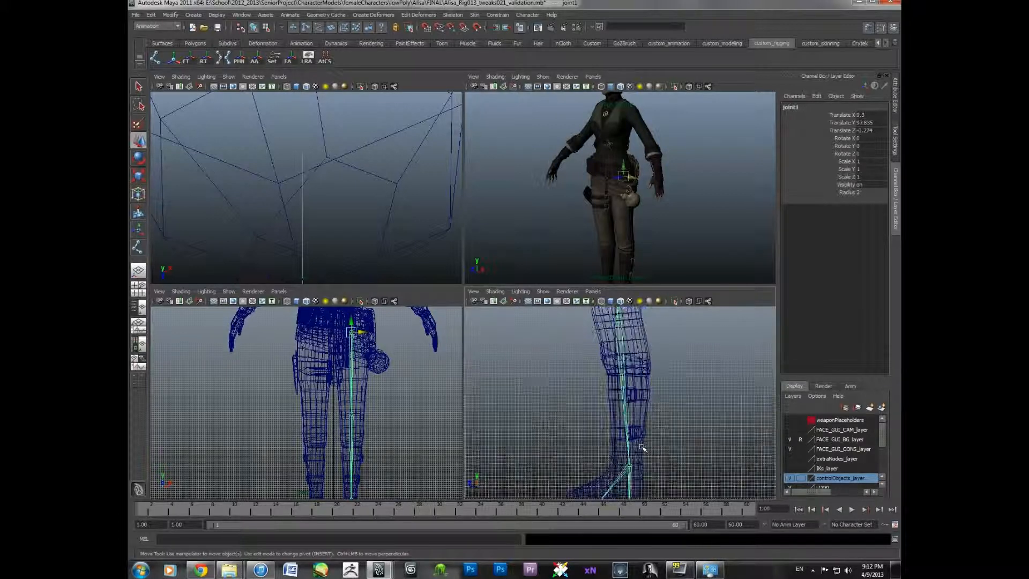
{"action": "middle_click_drag", "start_coordinate": [642, 447], "coordinate": [622, 486], "text": "alt"}
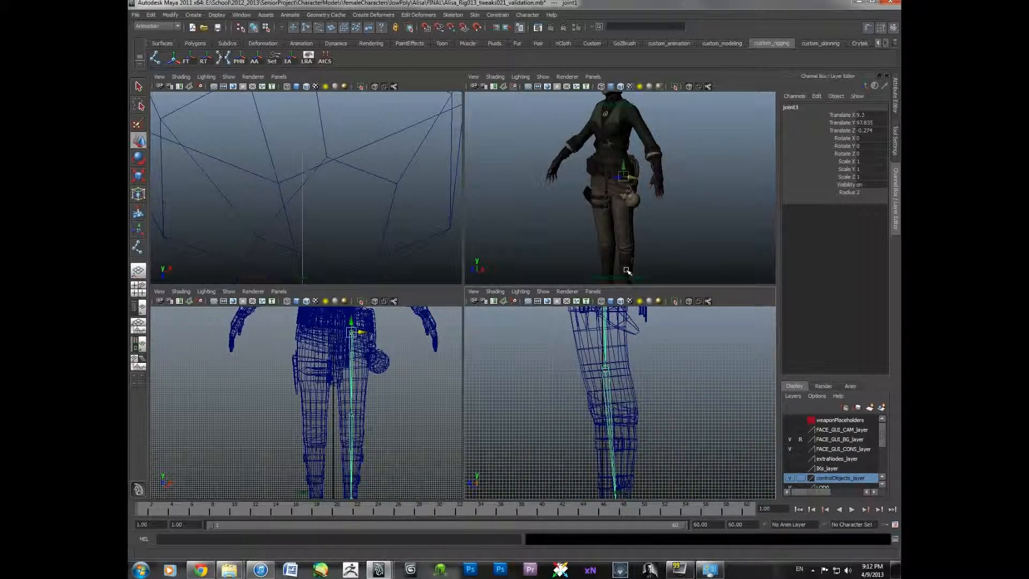
{"action": "left_click", "coordinate": [609, 387]}
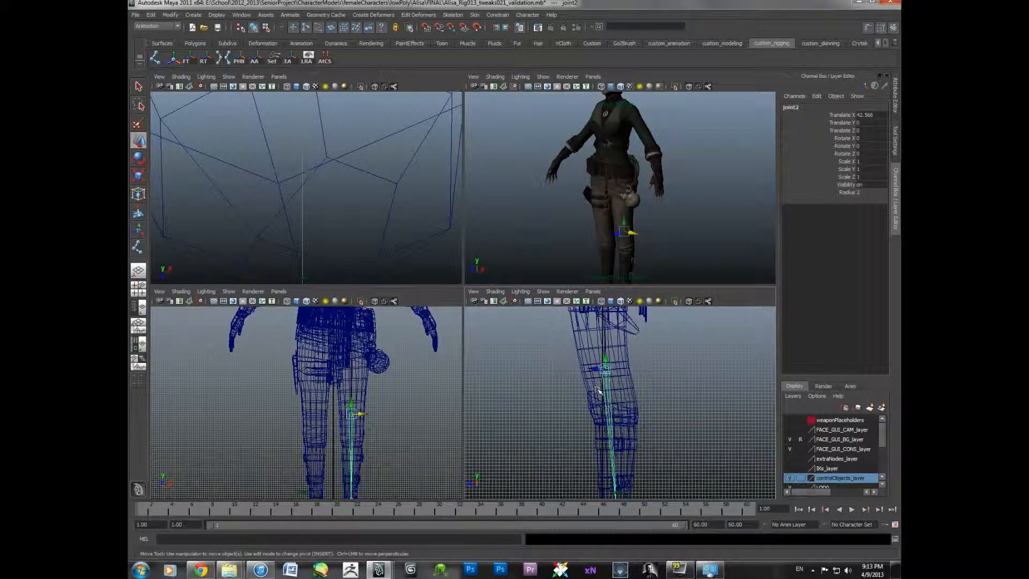
{"action": "key", "text": "e"}
{"action": "left_click_drag", "start_coordinate": [599, 389], "coordinate": [606, 376]}
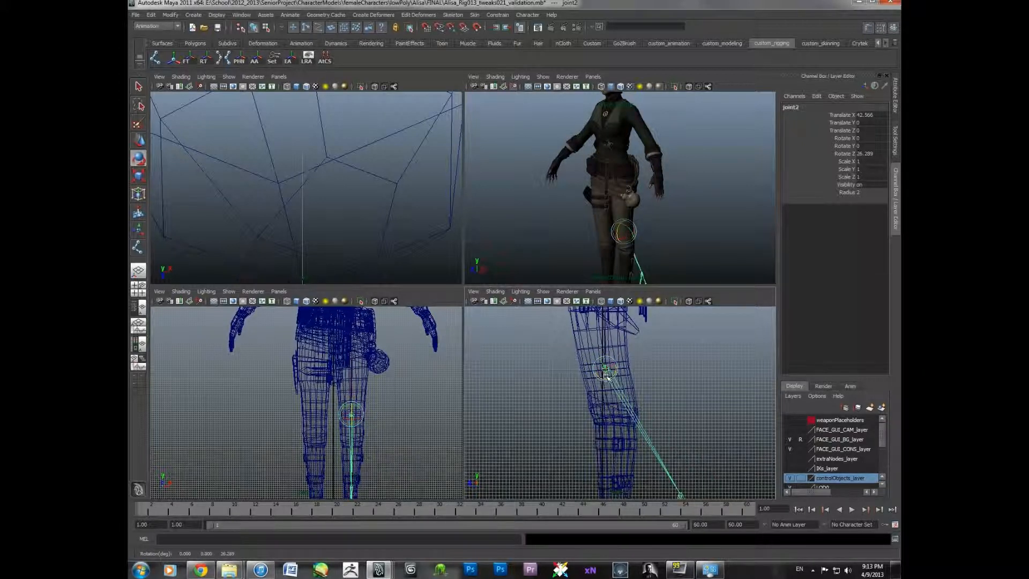
{"action": "key", "text": "ctrl+z"}
{"action": "left_click", "coordinate": [638, 380]}
- Select the hip joint and hide the mesh display layer to view the skeleton alone
{"action": "scroll", "coordinate": [638, 380], "scroll_direction": "down", "scroll_amount": 1}
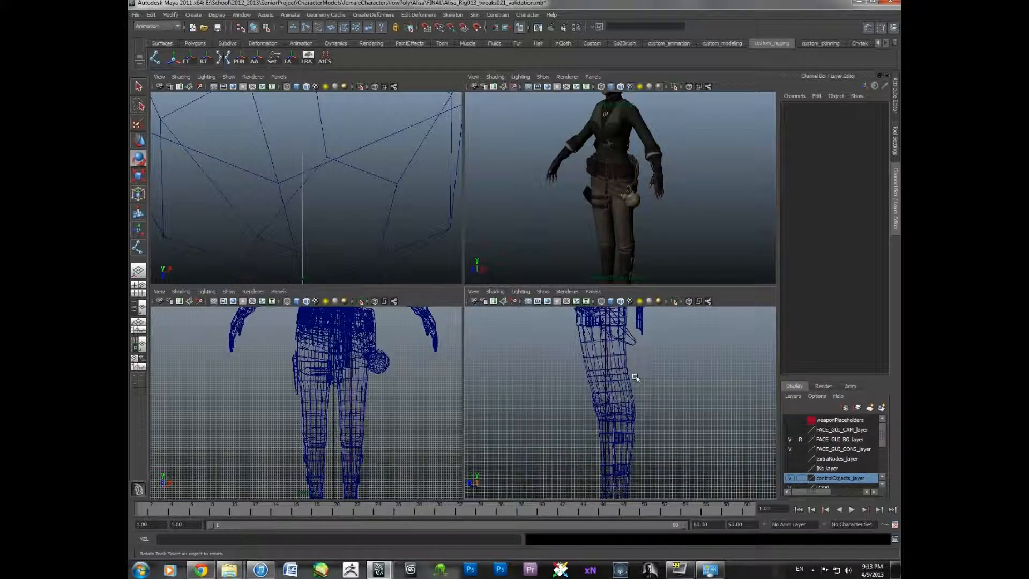
{"action": "left_click_drag", "start_coordinate": [635, 187], "coordinate": [655, 189], "text": "alt"}
{"action": "middle_click_drag", "start_coordinate": [655, 189], "coordinate": [644, 187], "text": "alt"}
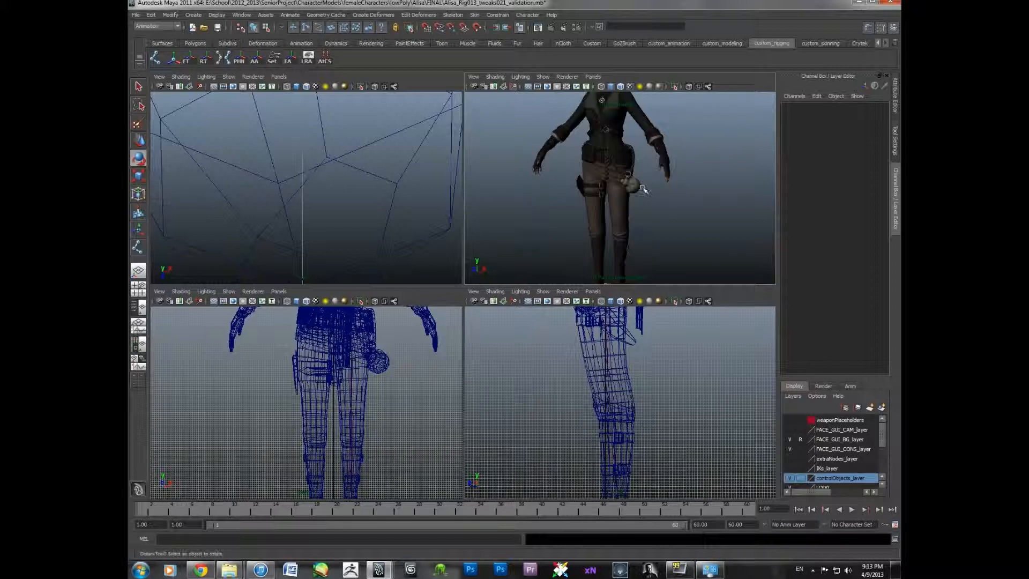
{"action": "left_click", "coordinate": [622, 209]}
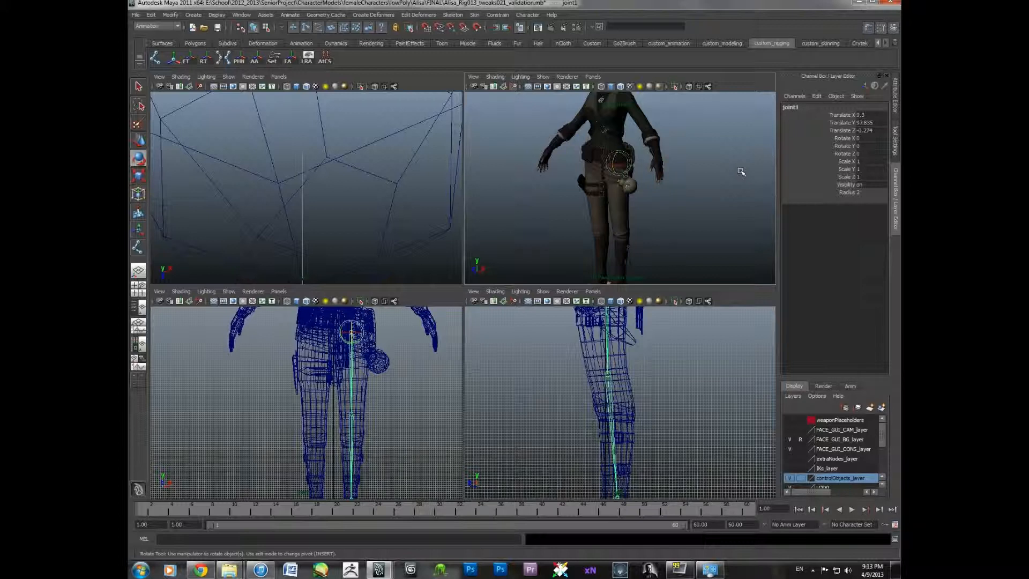
{"action": "key", "text": "w"}
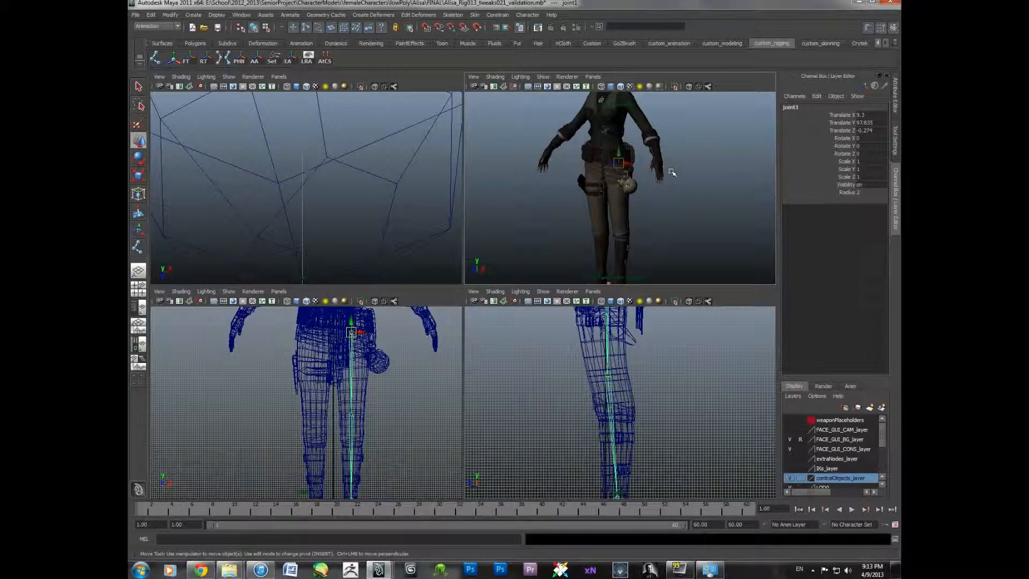
{"action": "scroll", "coordinate": [838, 466], "scroll_direction": "down", "scroll_amount": 3}
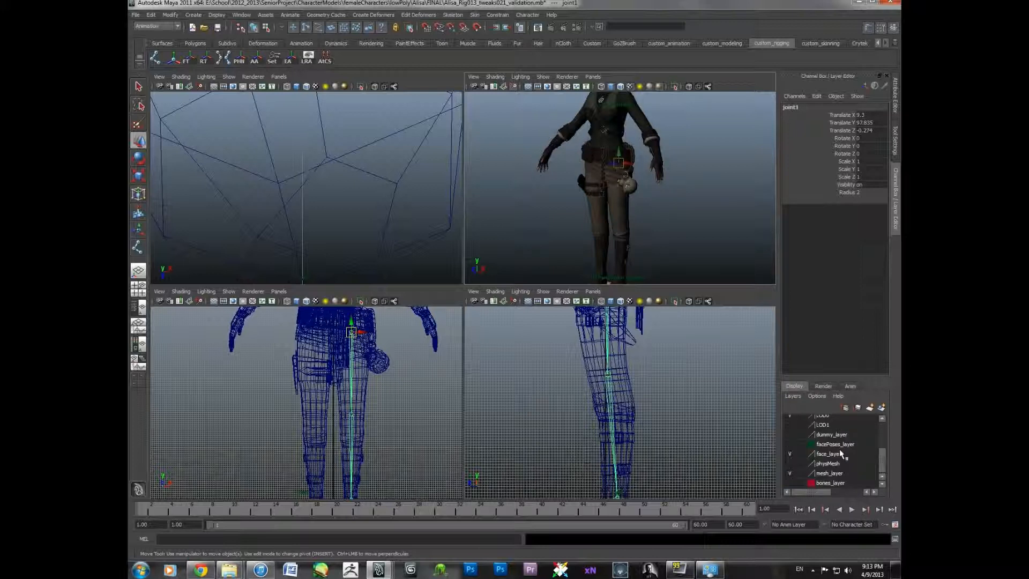
{"action": "left_click", "coordinate": [791, 473]}
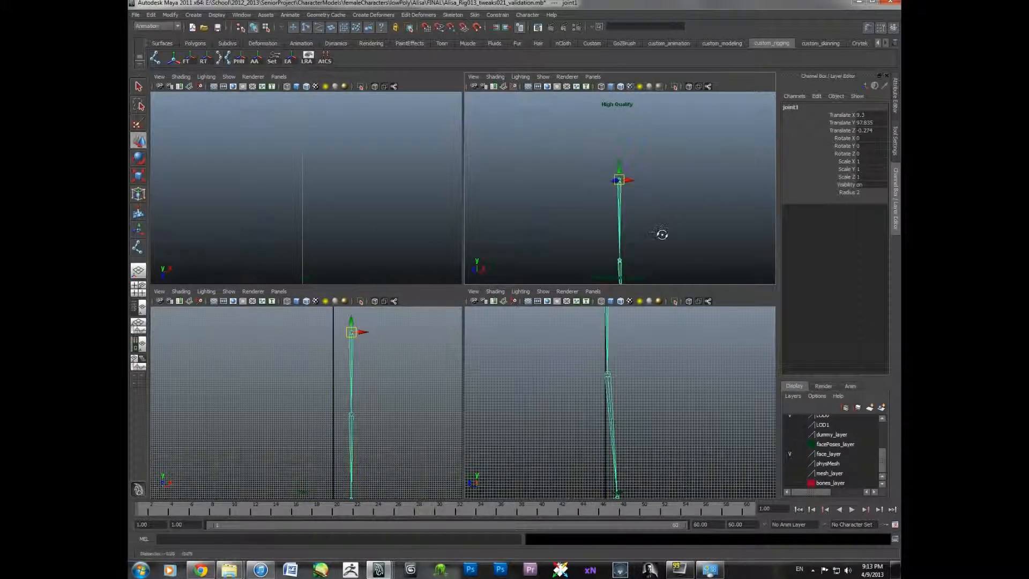
{"action": "left_click_drag", "start_coordinate": [665, 235], "coordinate": [663, 133], "text": "alt"}
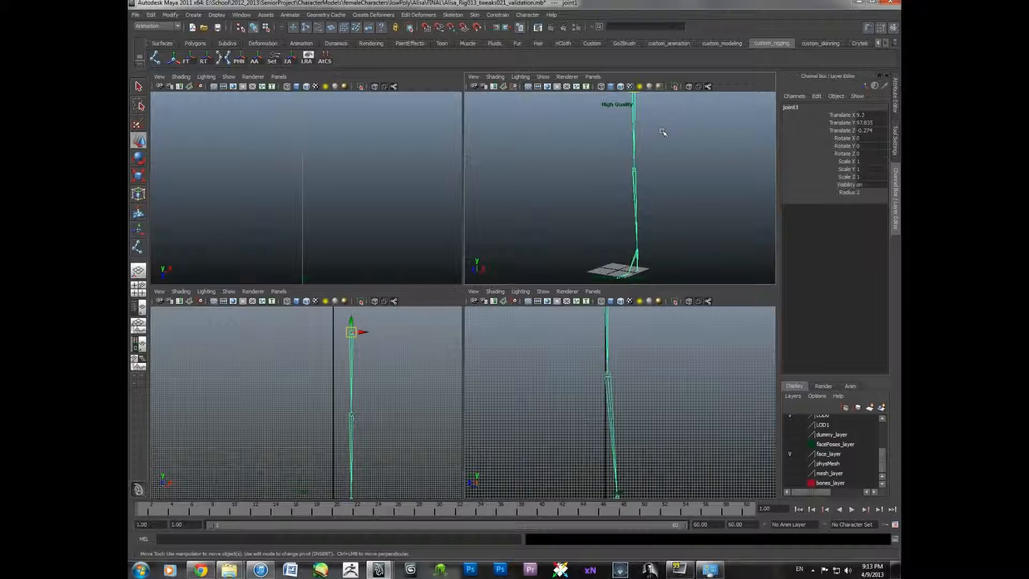
{"action": "key", "text": "ctrl+shift+a"}
{"action": "middle_click_drag", "start_coordinate": [663, 132], "coordinate": [653, 182], "text": "alt"}
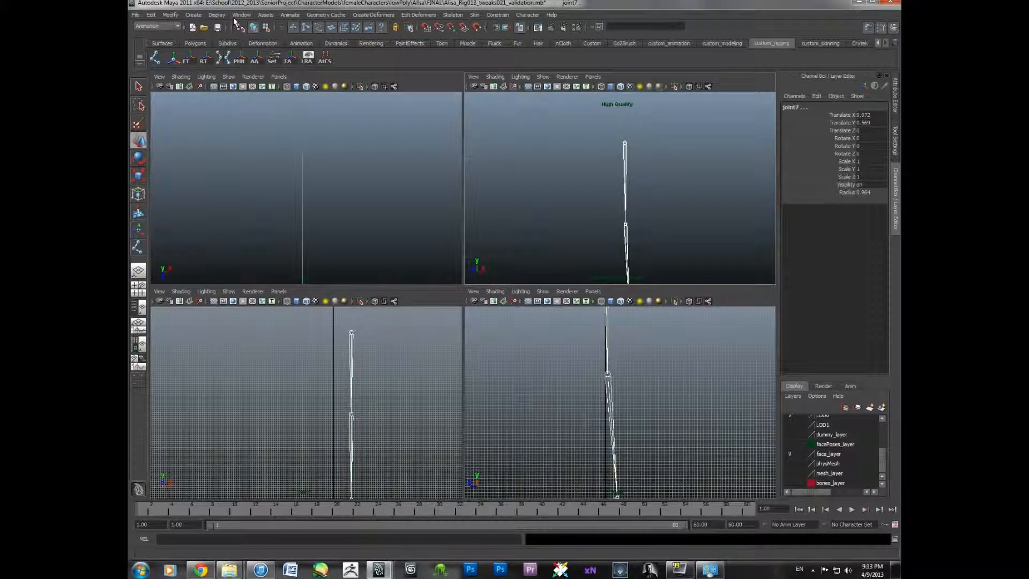
{"action": "left_click", "coordinate": [241, 14]}
{"action": "left_click", "coordinate": [241, 14]}
{"action": "left_click", "coordinate": [338, 15]}
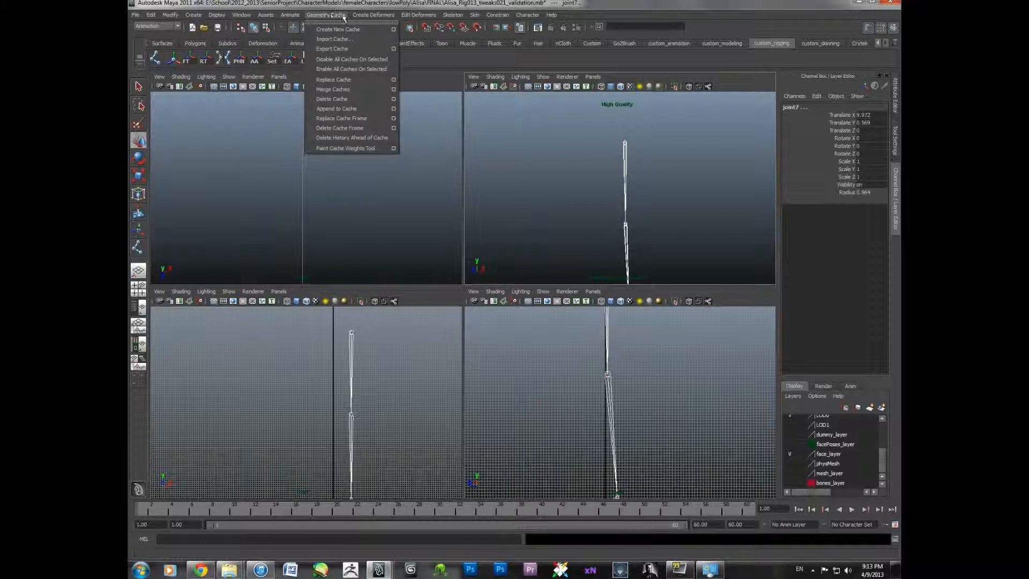
{"action": "mouse_move", "coordinate": [173, 18]}
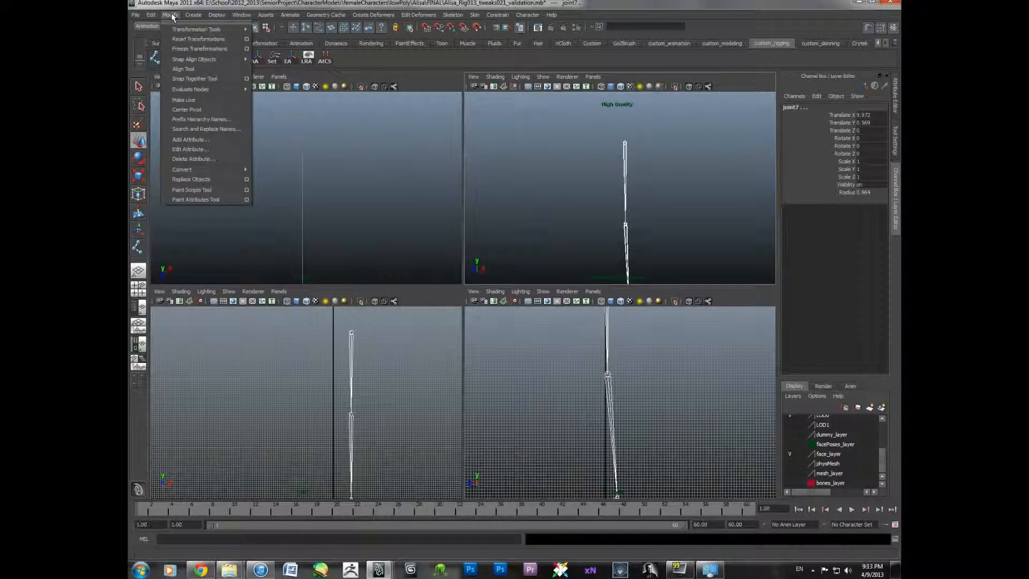
{"action": "left_click", "coordinate": [454, 15]}
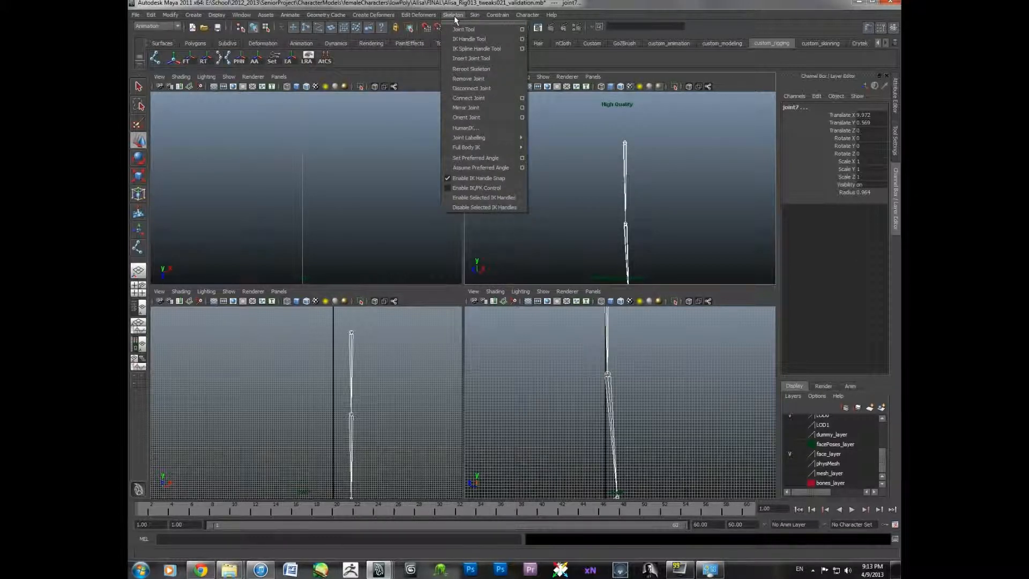
{"action": "mouse_move", "coordinate": [171, 15]}
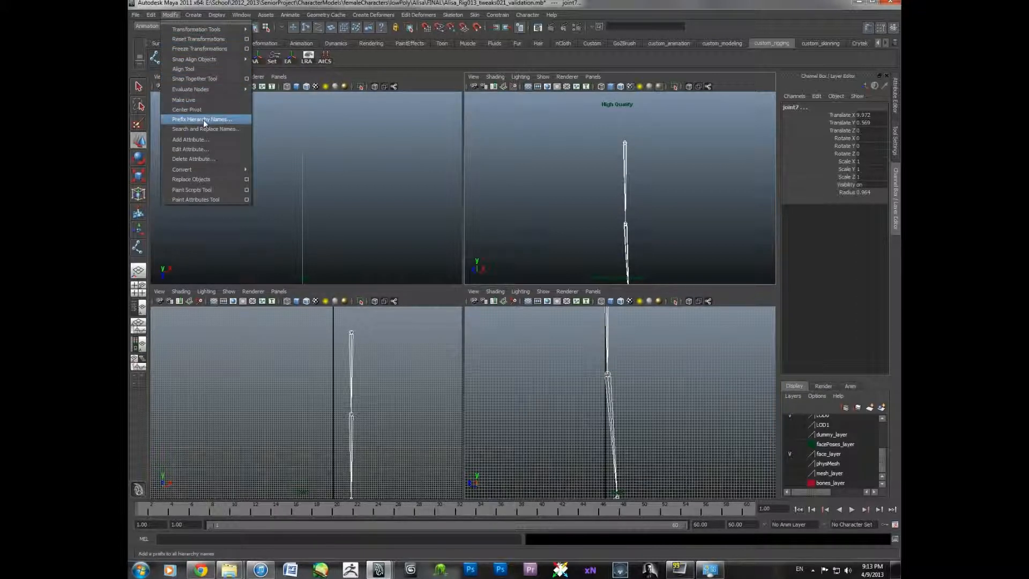
- Select the hip joint and run select -hi to select the whole leg joint hierarchy
{"action": "left_click", "coordinate": [244, 539]}
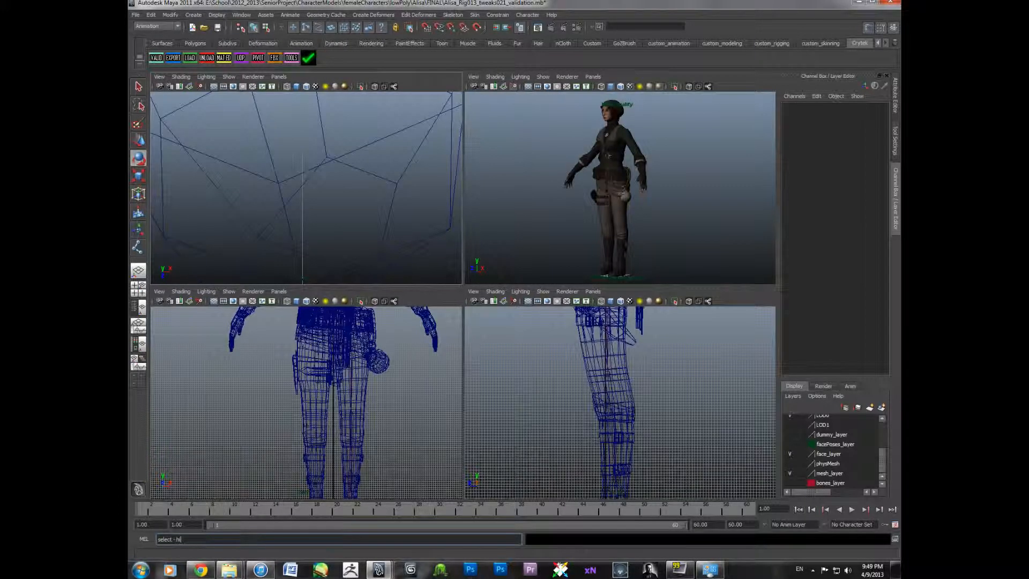
{"action": "left_click", "coordinate": [352, 379]}
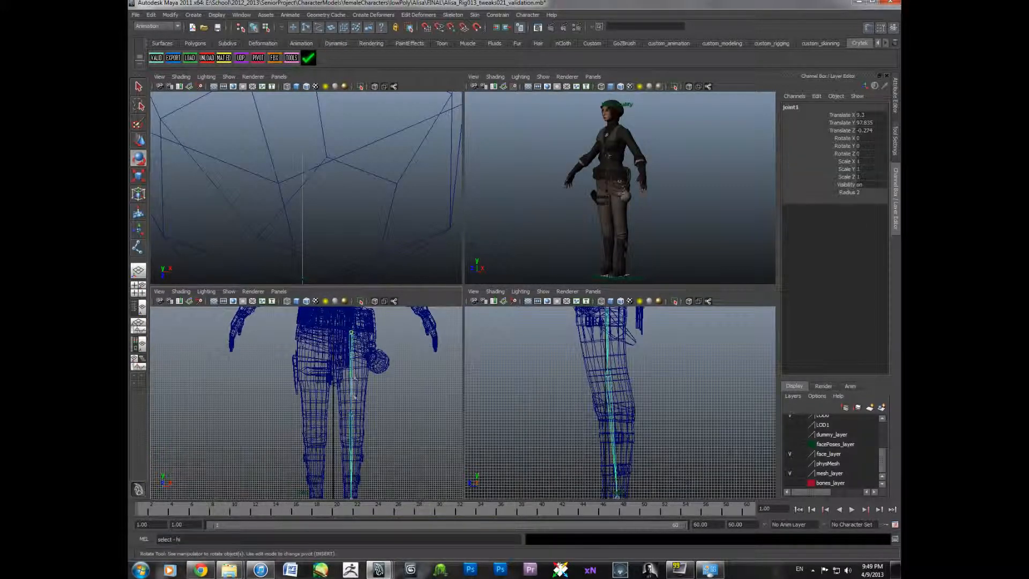
{"action": "key", "text": "Return"}
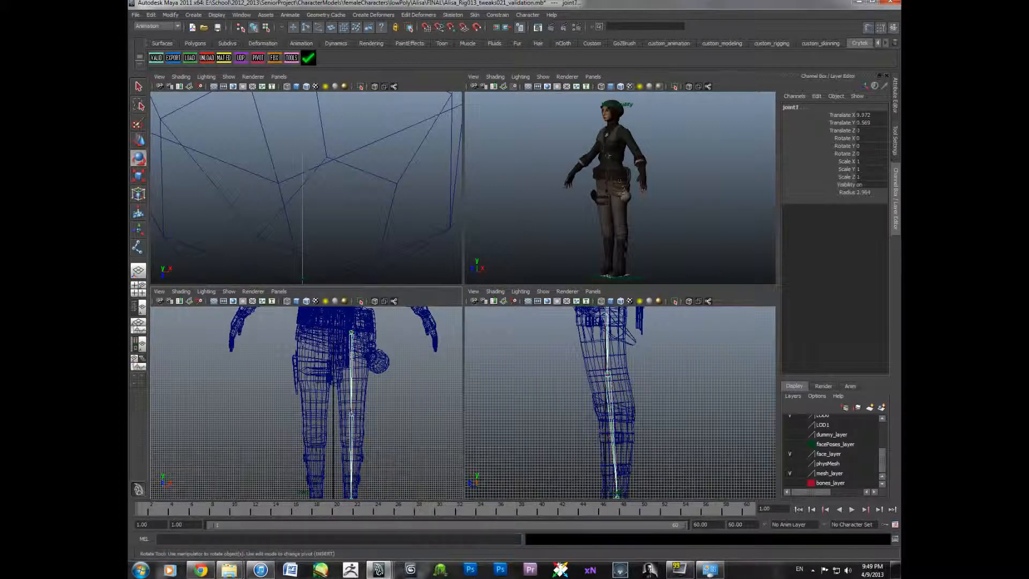
- Display the local rotation axes of the selected leg joints
{"action": "middle_click_drag", "start_coordinate": [660, 410], "coordinate": [655, 378], "text": "alt"}
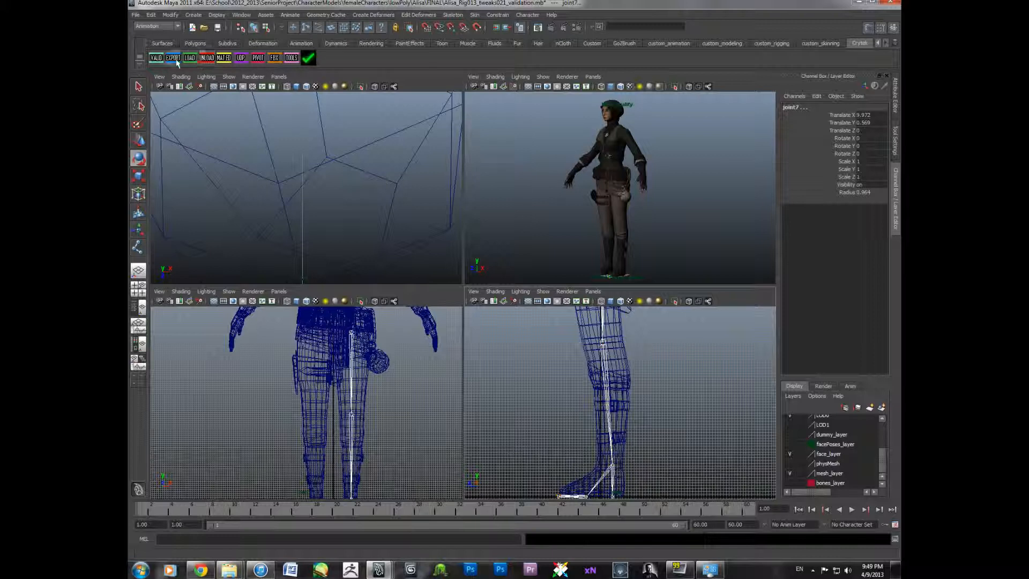
{"action": "left_click", "coordinate": [724, 44]}
{"action": "left_click", "coordinate": [833, 43]}
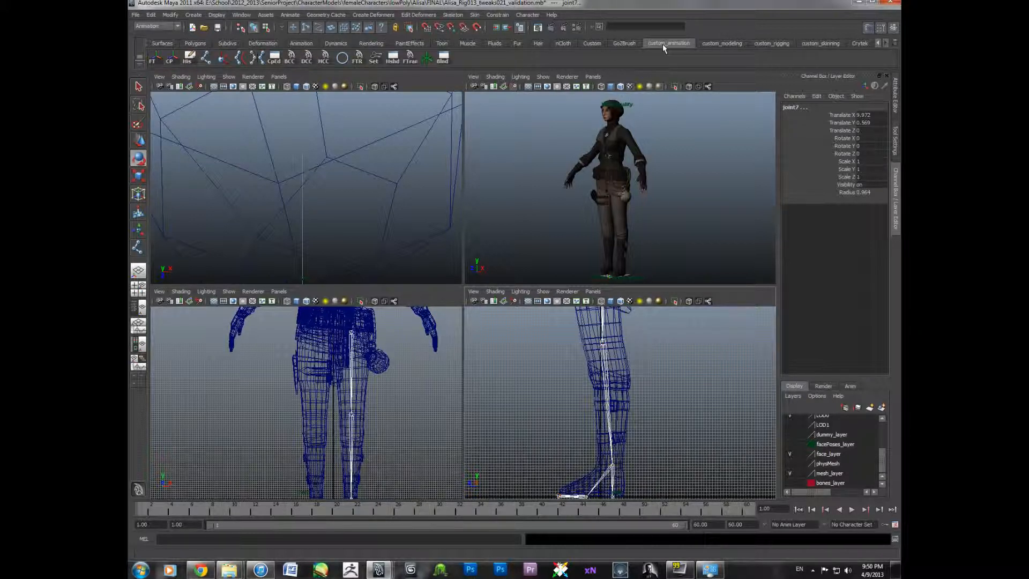
{"action": "left_click", "coordinate": [742, 45]}
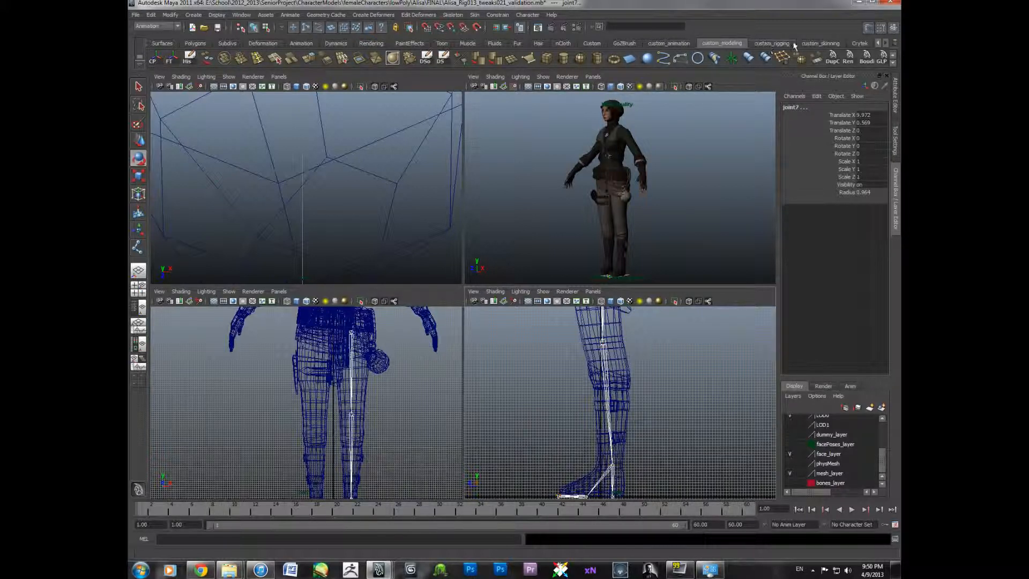
{"action": "left_click", "coordinate": [771, 44]}
{"action": "left_click", "coordinate": [307, 57]}
- Inspect the leg joints' local rotation axes in the side and perspective views
{"action": "mouse_move", "coordinate": [666, 415]}
{"action": "left_mouse_down", "text": "alt"}
{"action": "mouse_move", "coordinate": [668, 391]}
{"action": "mouse_move", "coordinate": [676, 421]}
{"action": "mouse_move", "coordinate": [663, 425]}
{"action": "mouse_move", "coordinate": [656, 414]}
{"action": "left_mouse_up", "text": "alt"}
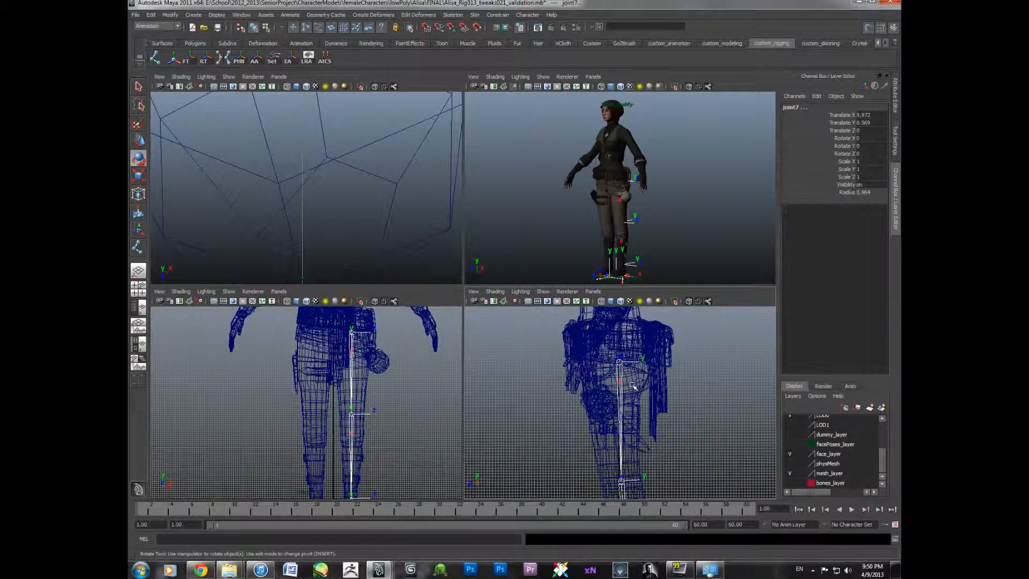
{"action": "middle_click_drag", "start_coordinate": [633, 386], "coordinate": [622, 354], "text": "alt"}
{"action": "middle_click_drag", "start_coordinate": [615, 453], "coordinate": [639, 334], "text": "alt"}
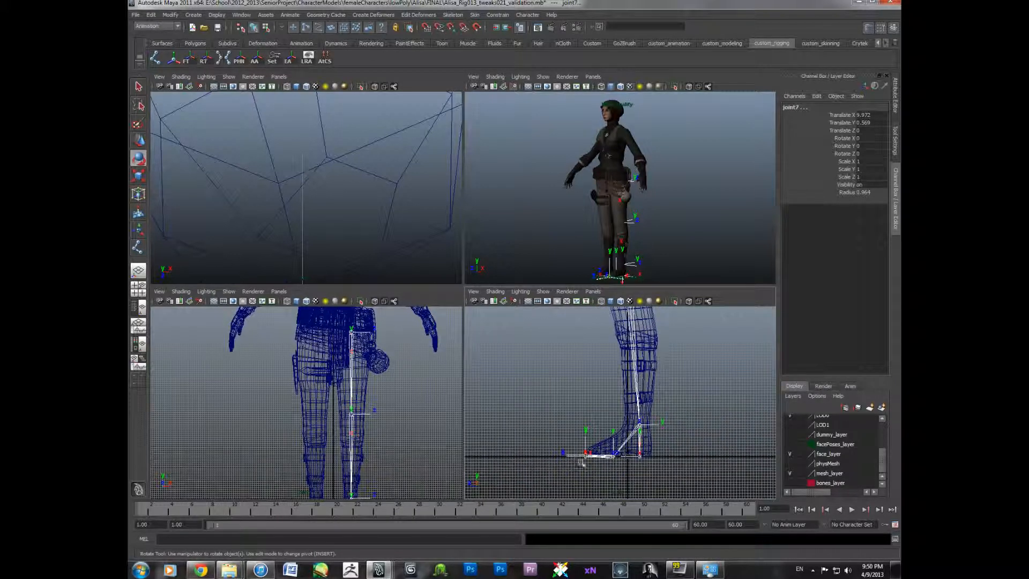
{"action": "middle_click_drag", "start_coordinate": [595, 449], "coordinate": [584, 482], "text": "alt"}
{"action": "scroll", "coordinate": [645, 241], "scroll_direction": "up", "scroll_amount": 3}
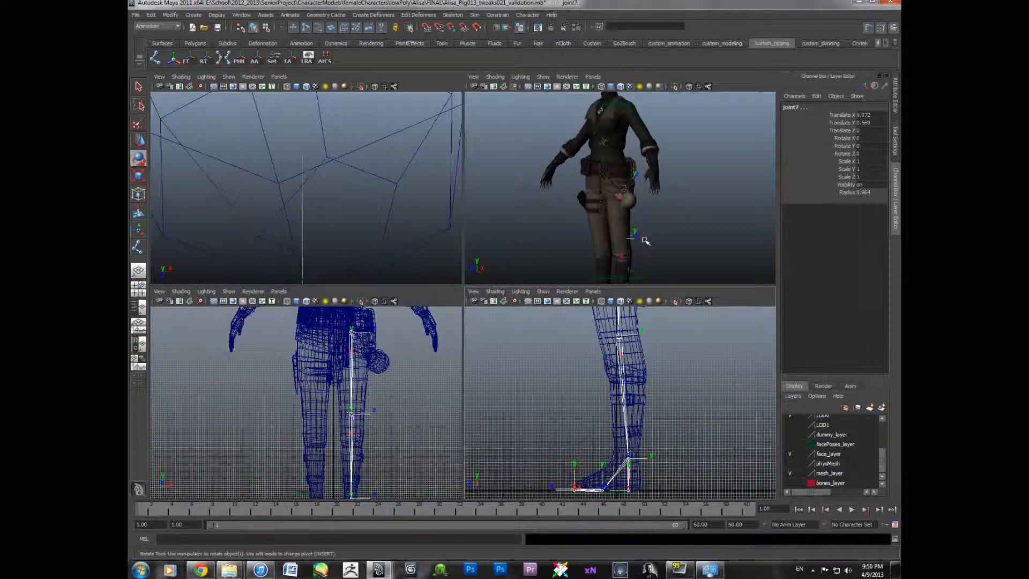
{"action": "key", "text": "space"}
{"action": "scroll", "coordinate": [645, 240], "scroll_direction": "down", "scroll_amount": 3}
{"action": "middle_click_drag", "start_coordinate": [506, 333], "coordinate": [549, 323], "text": "alt"}
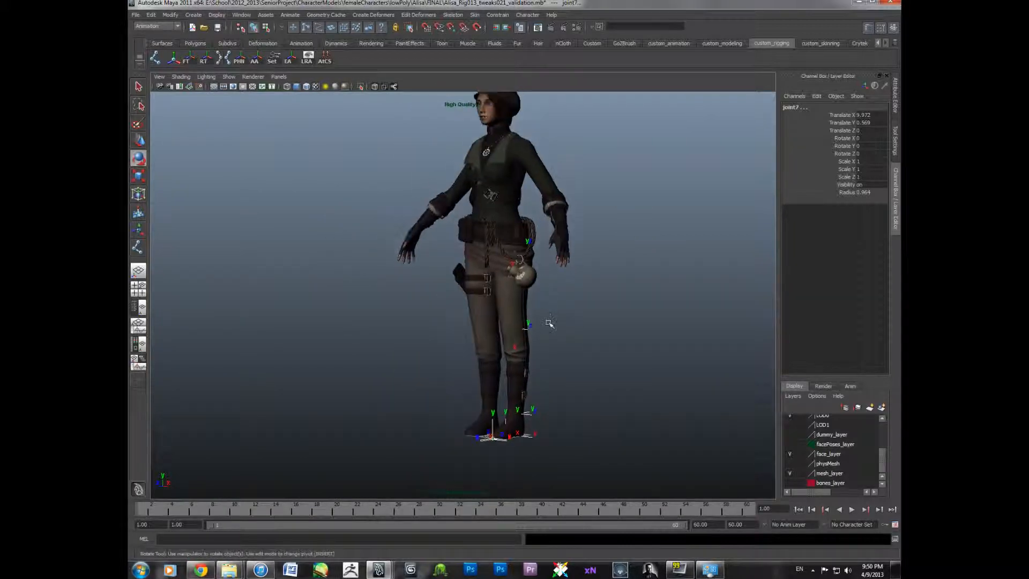
{"action": "left_click_drag", "start_coordinate": [549, 324], "coordinate": [544, 227], "text": "alt"}
{"action": "scroll", "coordinate": [578, 321], "scroll_direction": "up", "scroll_amount": 4}
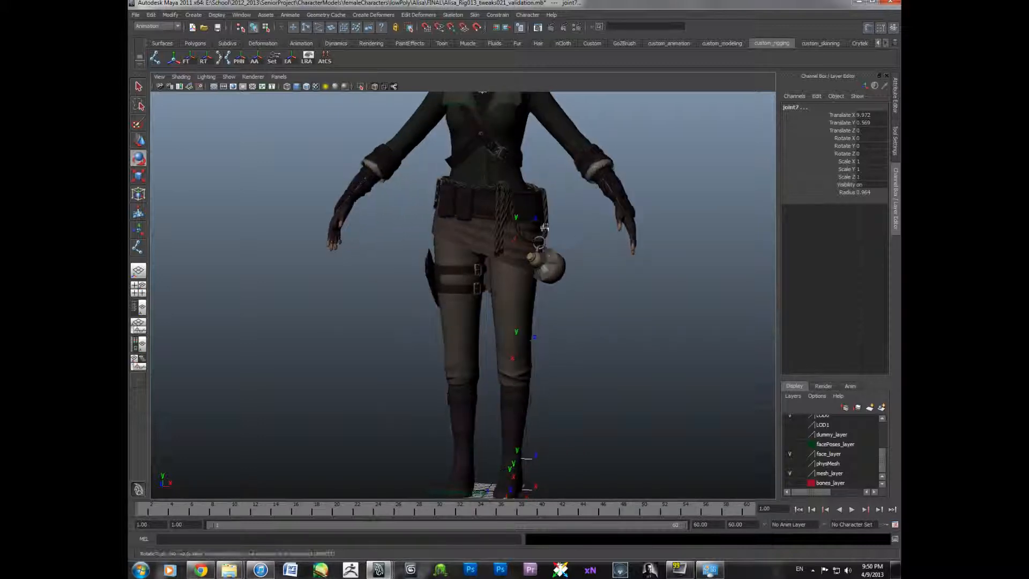
{"action": "left_click_drag", "start_coordinate": [518, 348], "coordinate": [518, 321], "text": "alt"}
{"action": "left_click_drag", "start_coordinate": [509, 430], "coordinate": [545, 429], "text": "alt"}
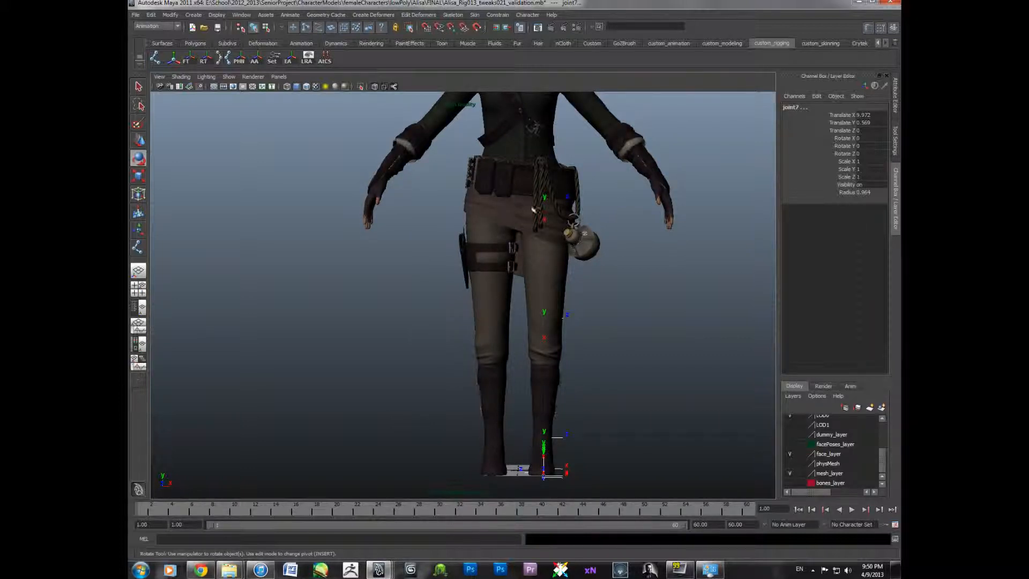
{"action": "mouse_move", "coordinate": [521, 440]}
{"action": "left_mouse_down", "text": "alt"}
{"action": "mouse_move", "coordinate": [569, 356]}
{"action": "mouse_move", "coordinate": [515, 327]}
{"action": "mouse_move", "coordinate": [486, 245]}
{"action": "mouse_move", "coordinate": [495, 287]}
{"action": "left_mouse_up", "text": "alt"}
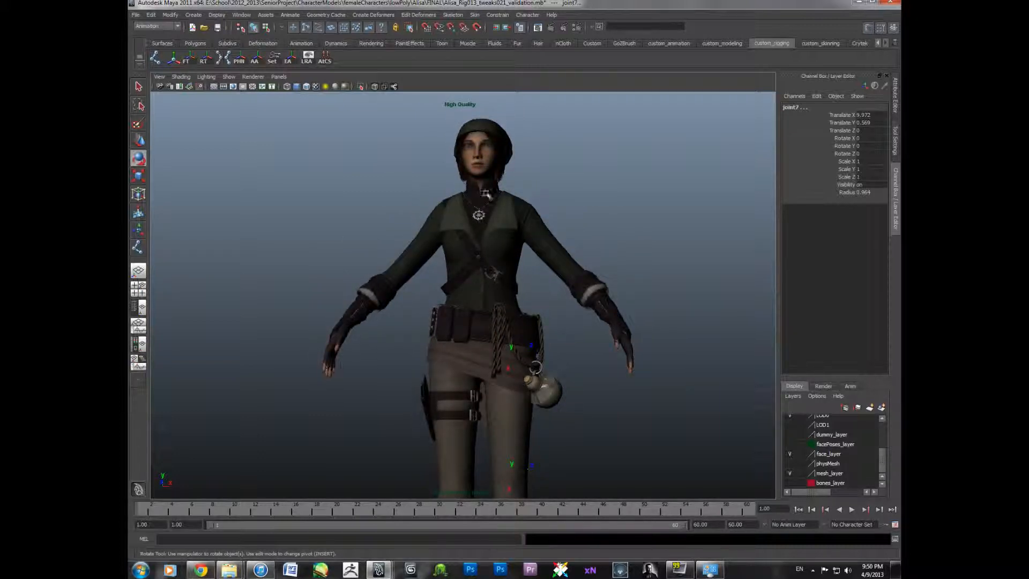
{"action": "middle_click_drag", "start_coordinate": [515, 186], "coordinate": [496, 181], "text": "alt"}
{"action": "left_click_drag", "start_coordinate": [459, 211], "coordinate": [512, 318], "text": "alt"}
{"action": "middle_click_drag", "start_coordinate": [516, 346], "coordinate": [515, 318], "text": "alt"}
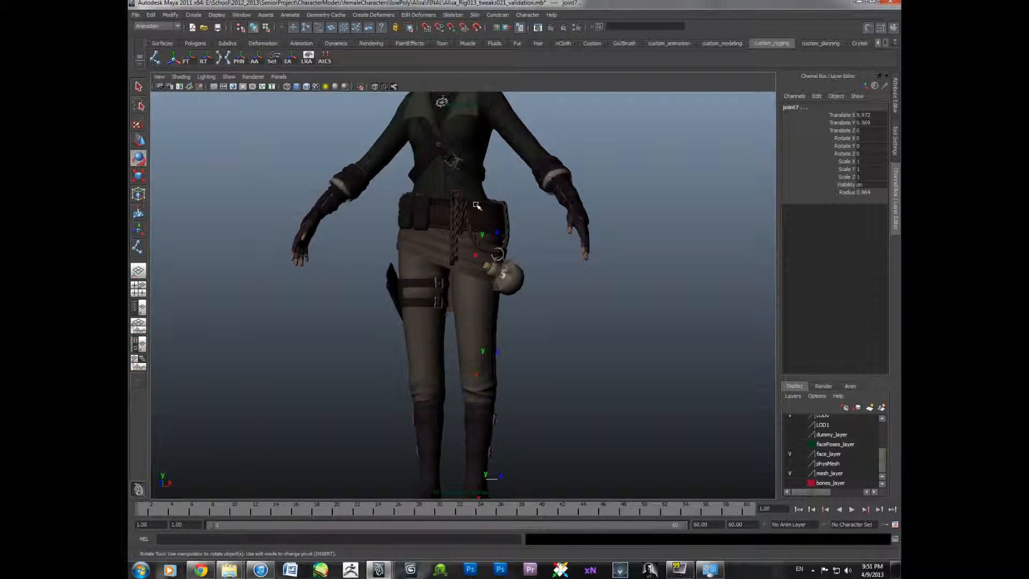
- Switch to the other Maya window showing the finished character rig for reference
{"action": "left_click", "coordinate": [136, 17]}
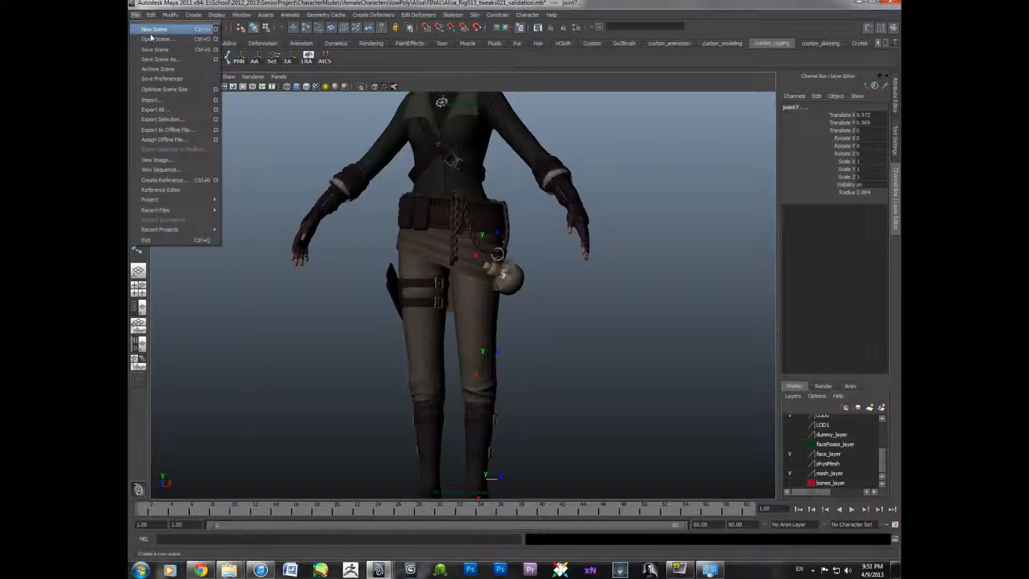
{"action": "left_click", "coordinate": [137, 17]}
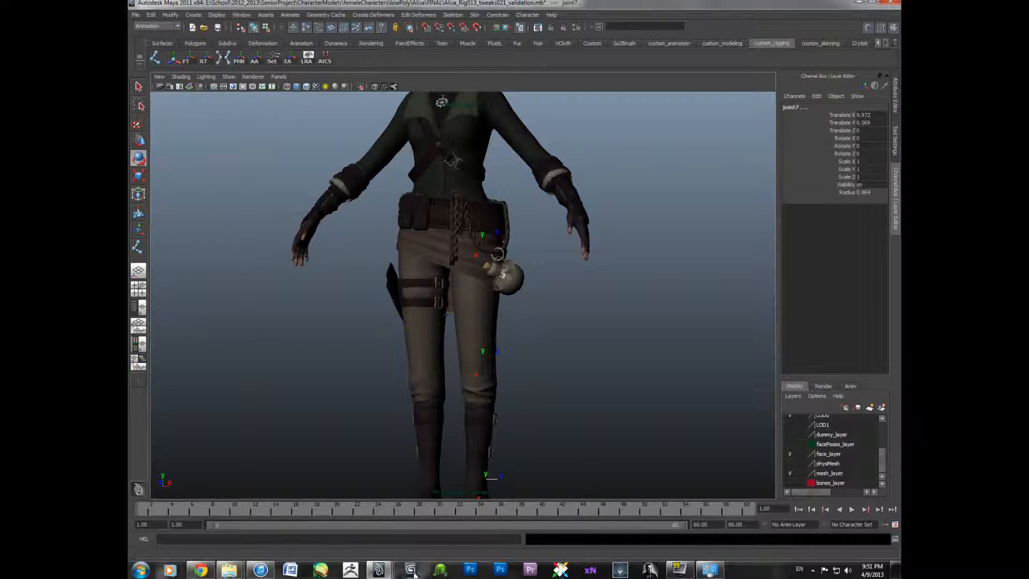
{"action": "mouse_move", "coordinate": [390, 572]}
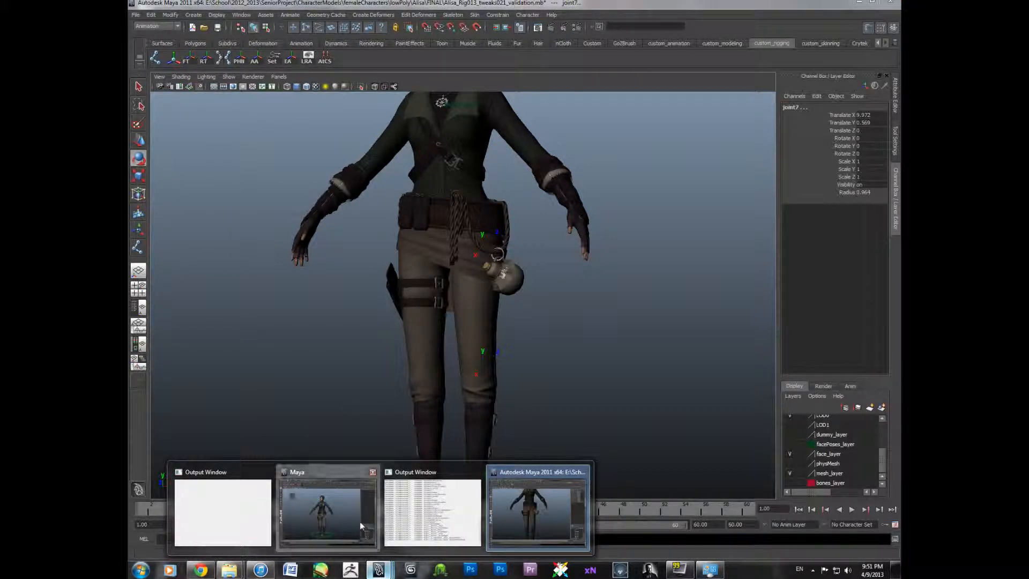
{"action": "left_click", "coordinate": [328, 512]}
{"action": "middle_click_drag", "start_coordinate": [456, 352], "coordinate": [413, 340], "text": "alt"}
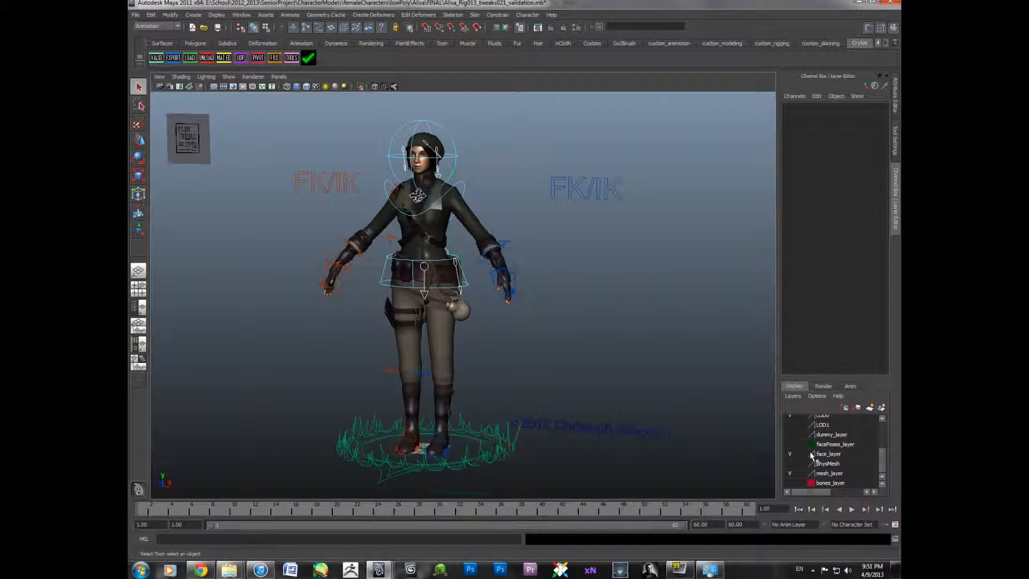
{"action": "scroll", "coordinate": [812, 455], "scroll_direction": "up", "scroll_amount": 3}
{"action": "left_click", "coordinate": [820, 434]}
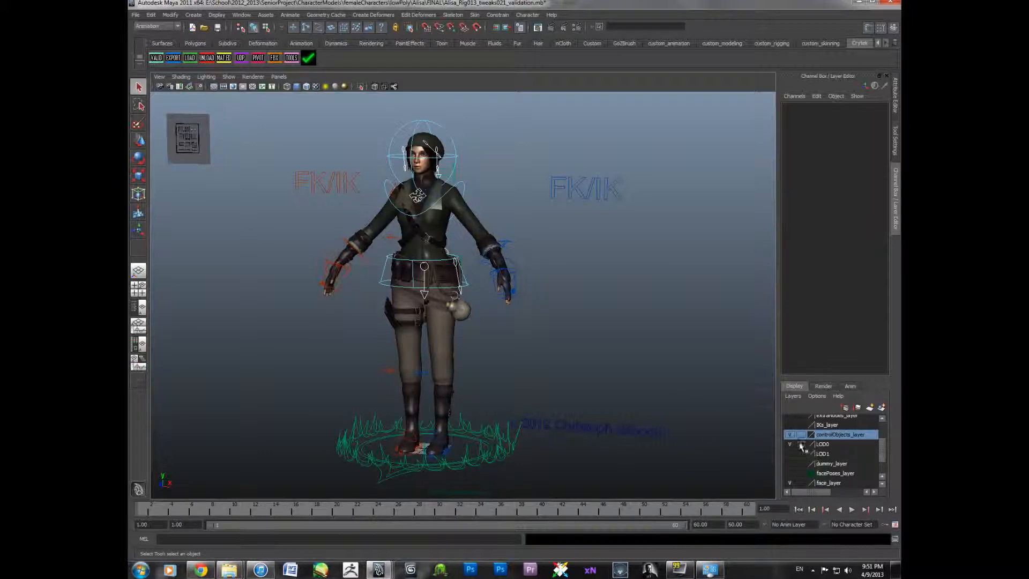
- Hide the control objects and mesh display layers so only the reference rig's skeleton shows
{"action": "left_click", "coordinate": [789, 434]}
{"action": "left_click_drag", "start_coordinate": [673, 408], "coordinate": [564, 382], "text": "alt"}
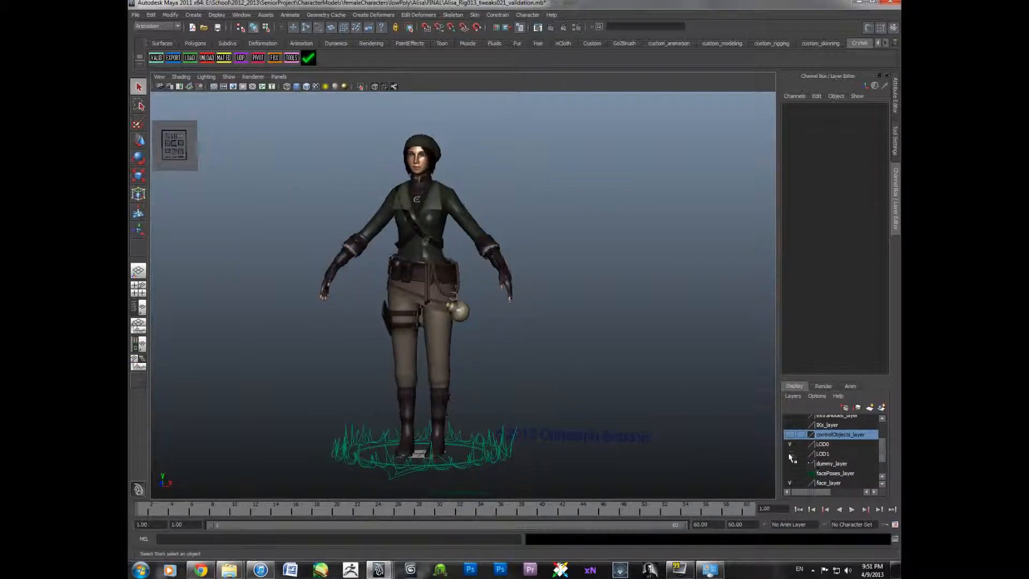
{"action": "scroll", "coordinate": [793, 450], "scroll_direction": "down", "scroll_amount": 3}
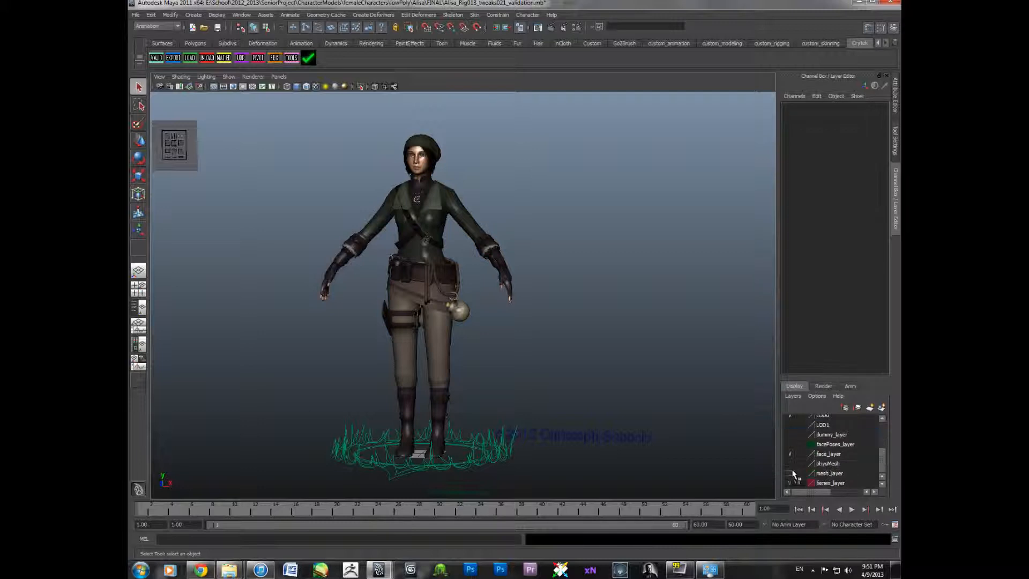
{"action": "left_click", "coordinate": [790, 472]}
{"action": "left_click", "coordinate": [790, 482]}
- Examine the reference skeleton's joints, including the left clavicle, from several angles
{"action": "left_click_drag", "start_coordinate": [688, 383], "coordinate": [600, 369], "text": "alt"}
{"action": "middle_click_drag", "start_coordinate": [600, 370], "coordinate": [588, 418], "text": "alt"}
{"action": "scroll", "coordinate": [582, 406], "scroll_direction": "up", "scroll_amount": 2}
{"action": "scroll", "coordinate": [587, 415], "scroll_direction": "up", "scroll_amount": 3}
{"action": "left_click_drag", "start_coordinate": [587, 415], "coordinate": [569, 418], "text": "alt"}
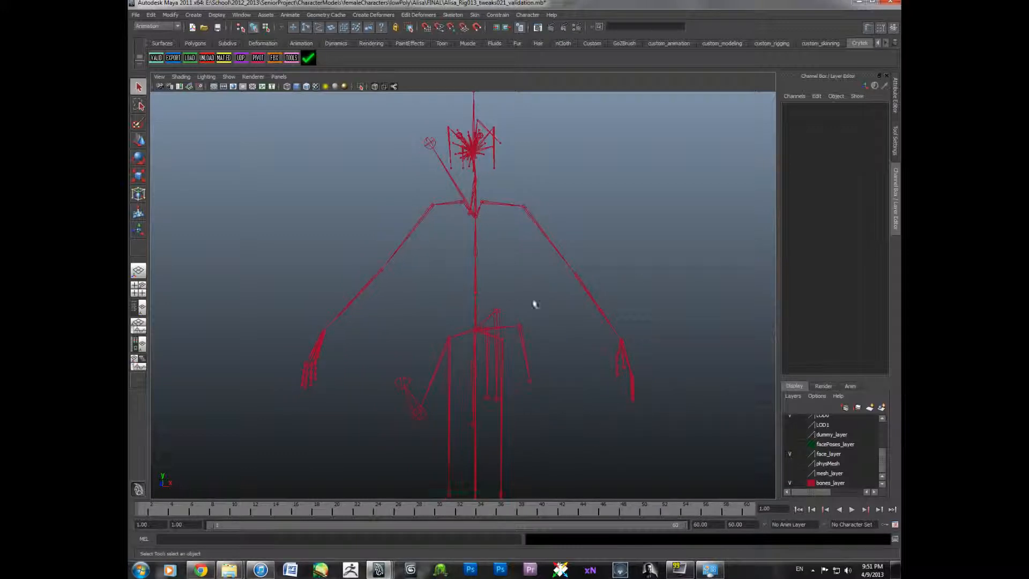
{"action": "left_click_drag", "start_coordinate": [547, 302], "coordinate": [480, 306], "text": "alt"}
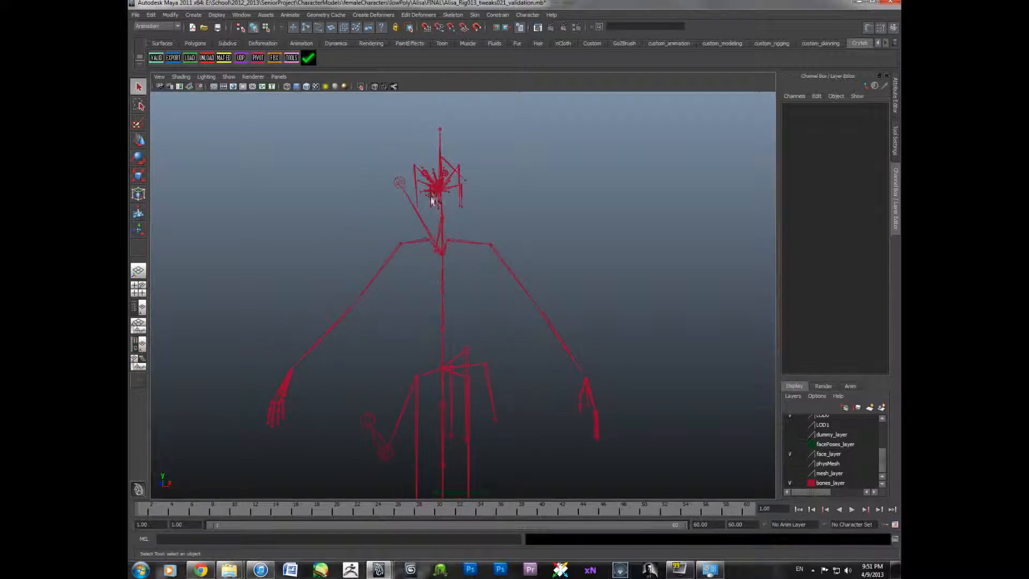
{"action": "left_click_drag", "start_coordinate": [434, 159], "coordinate": [435, 392], "text": "alt"}
{"action": "left_click_drag", "start_coordinate": [499, 406], "coordinate": [510, 252], "text": "alt"}
{"action": "left_click", "coordinate": [470, 220]}
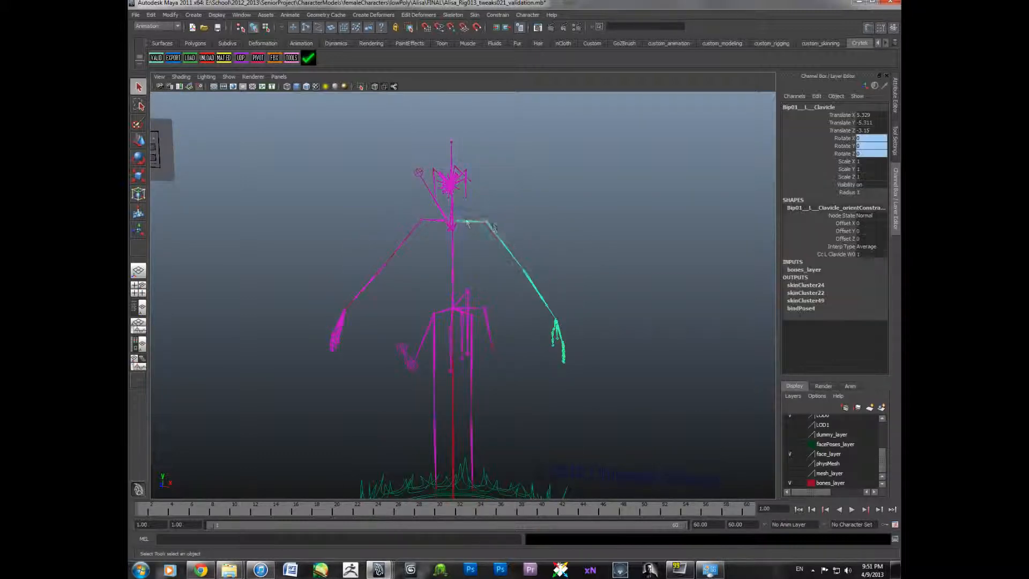
{"action": "left_click_drag", "start_coordinate": [531, 285], "coordinate": [484, 278], "text": "alt"}
{"action": "scroll", "coordinate": [485, 278], "scroll_direction": "up", "scroll_amount": 3}
{"action": "middle_click_drag", "start_coordinate": [484, 279], "coordinate": [439, 315], "text": "alt"}
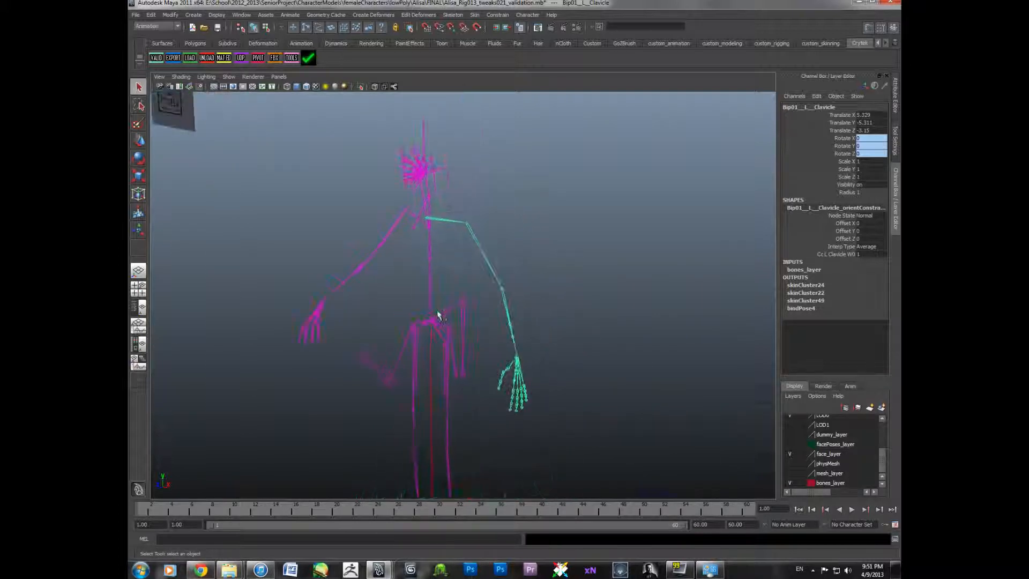
{"action": "scroll", "coordinate": [444, 308], "scroll_direction": "up", "scroll_amount": 2}
{"action": "left_click_drag", "start_coordinate": [445, 307], "coordinate": [459, 294], "text": "alt"}
{"action": "scroll", "coordinate": [793, 453], "scroll_direction": "up", "scroll_amount": 2}
- Show the control objects and mesh display layers again
{"action": "left_click", "coordinate": [791, 465]}
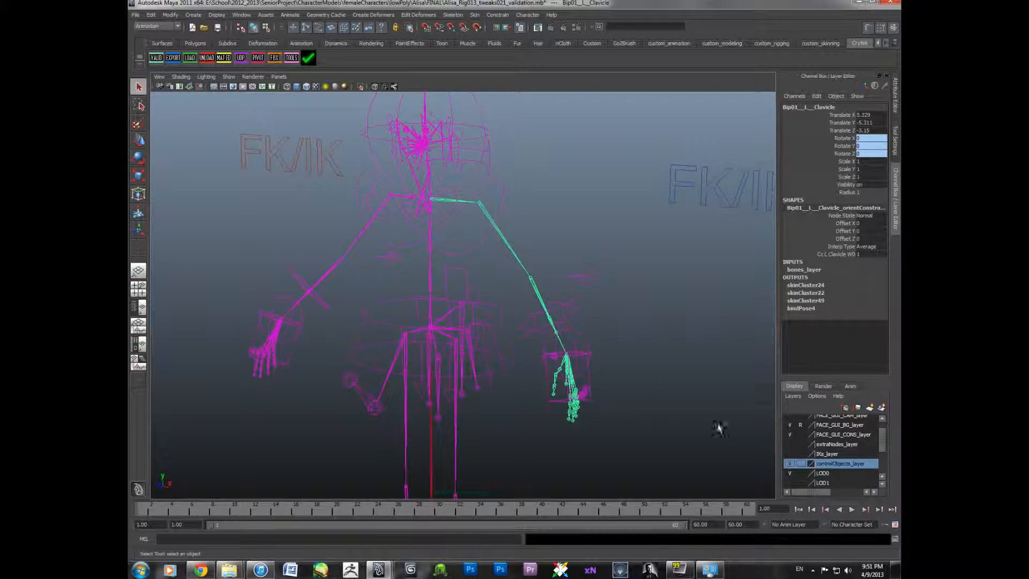
{"action": "left_click_drag", "start_coordinate": [638, 387], "coordinate": [655, 372], "text": "alt"}
{"action": "left_click", "coordinate": [657, 369]}
{"action": "middle_click_drag", "start_coordinate": [657, 378], "coordinate": [665, 409], "text": "alt"}
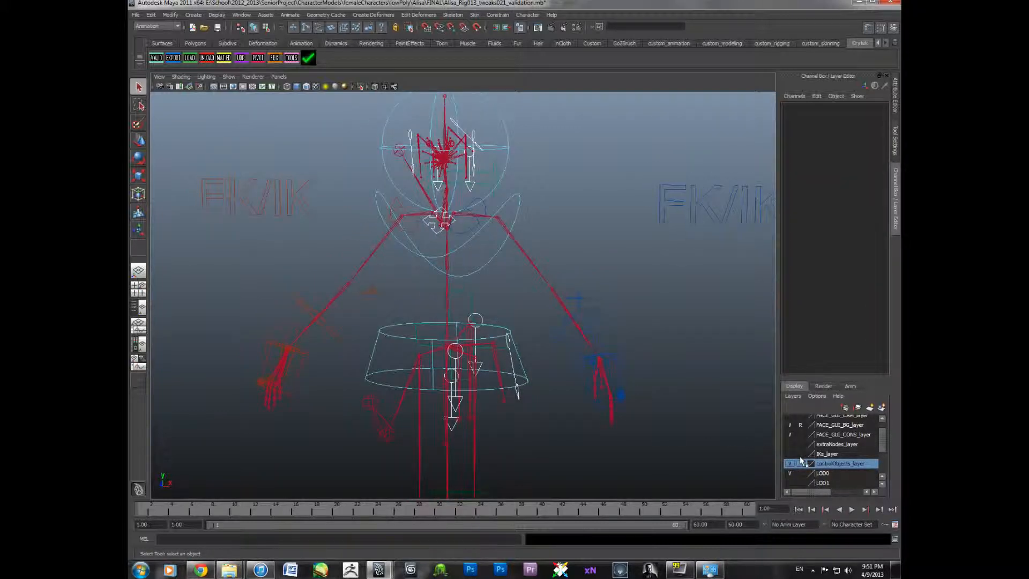
{"action": "scroll", "coordinate": [802, 458], "scroll_direction": "down", "scroll_amount": 3}
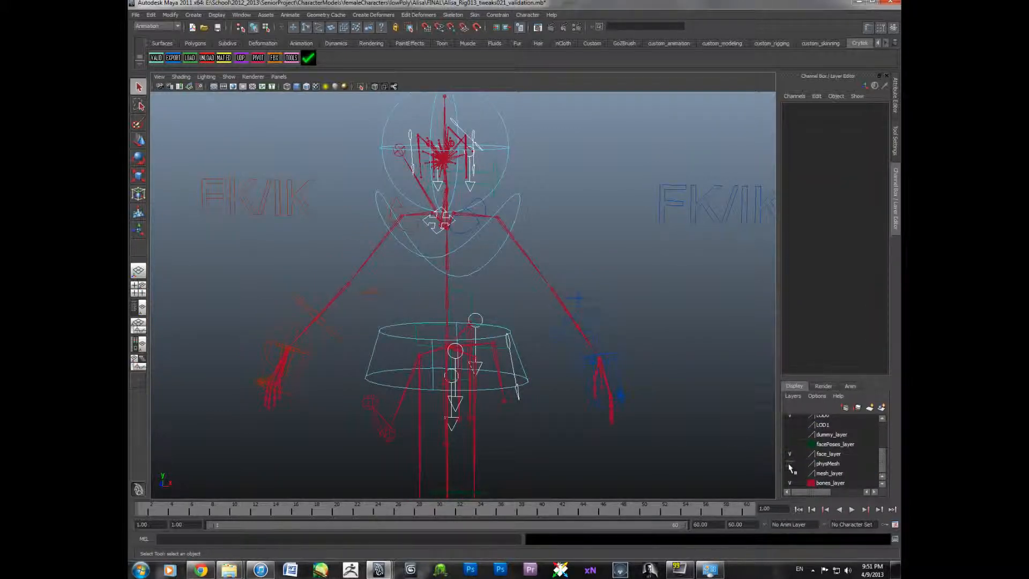
{"action": "left_click", "coordinate": [791, 473]}
- Try moving the left wrist control with the Move tool and undo the move
{"action": "left_click_drag", "start_coordinate": [655, 385], "coordinate": [629, 395], "text": "alt"}
{"action": "left_click", "coordinate": [616, 394]}
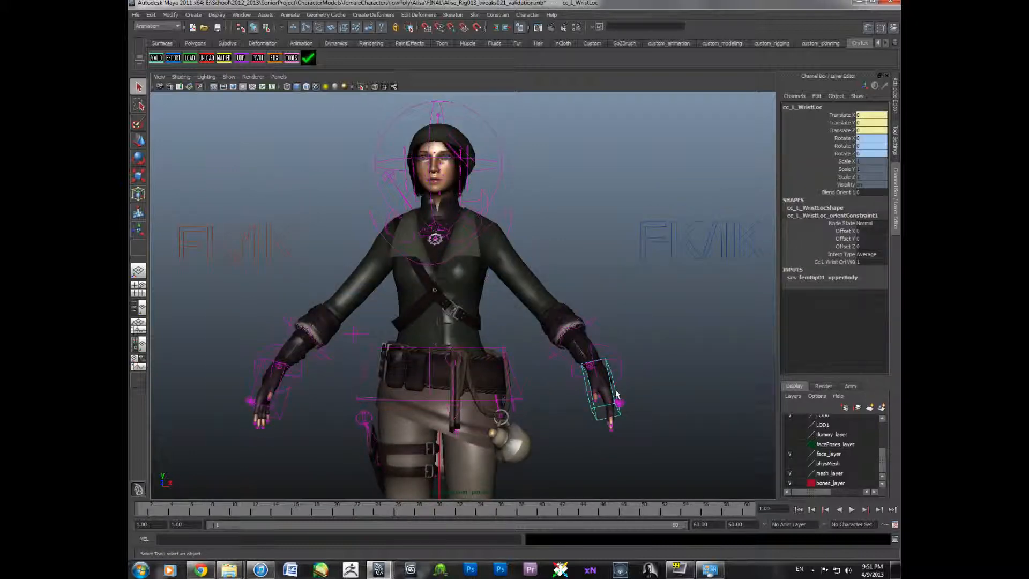
{"action": "key", "text": "w"}
{"action": "left_click_drag", "start_coordinate": [616, 395], "coordinate": [601, 337]}
{"action": "key", "text": "ctrl+z"}
{"action": "left_click", "coordinate": [667, 341]}
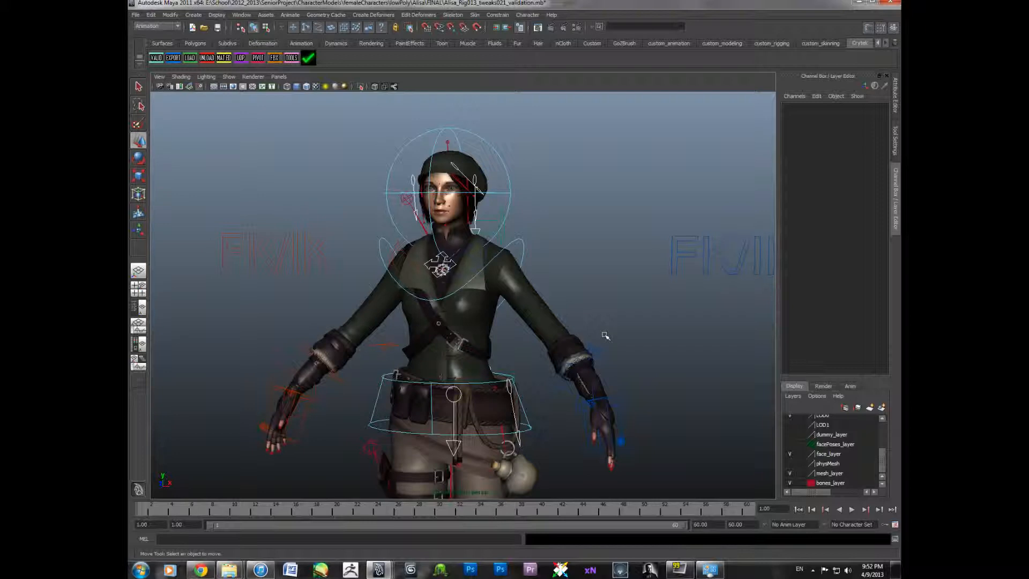
- Open the Attribute Editor and select the left upper arm joint to view its joint attributes
{"action": "left_click_drag", "start_coordinate": [583, 326], "coordinate": [574, 316], "text": "alt"}
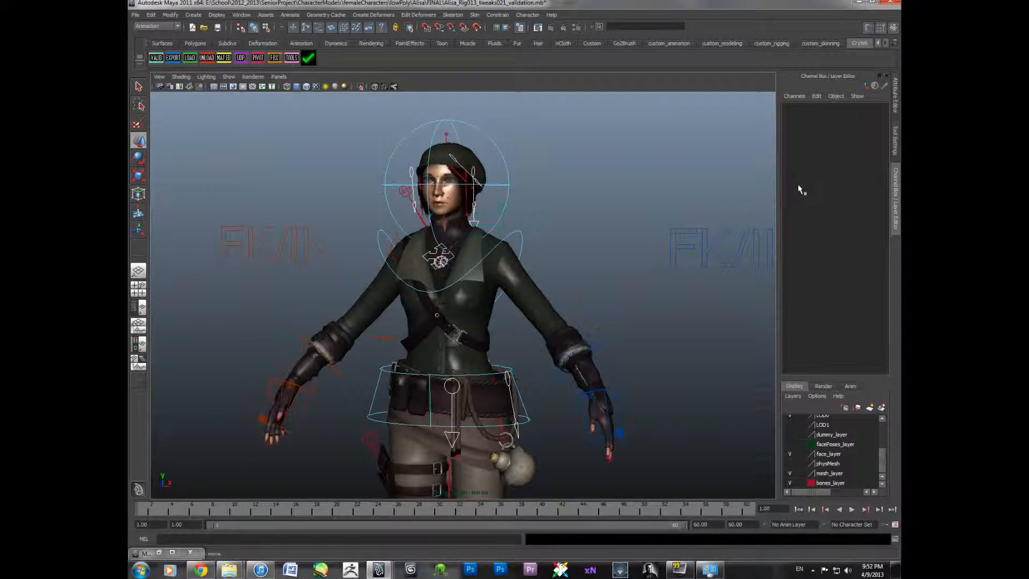
{"action": "left_click", "coordinate": [900, 105]}
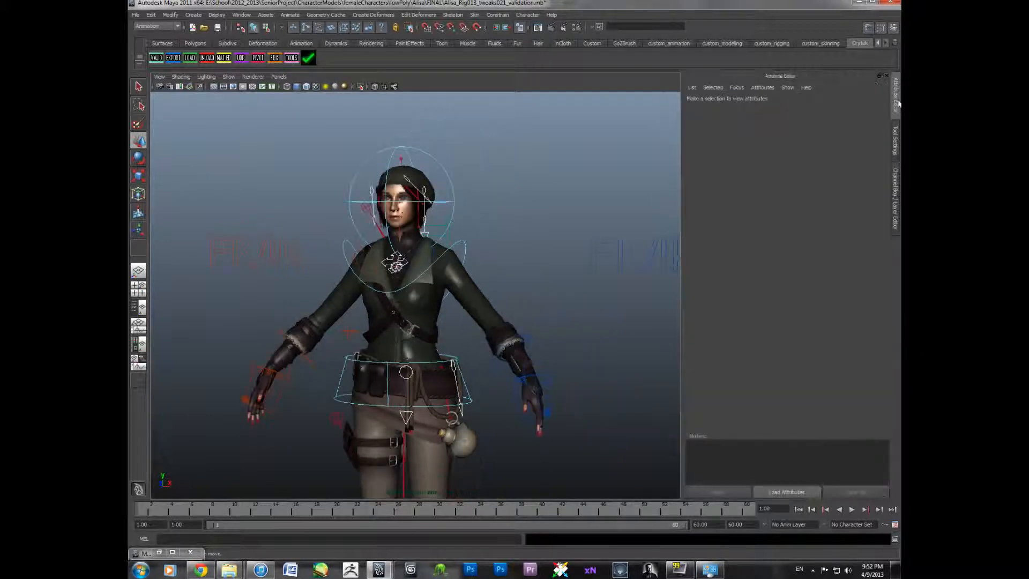
{"action": "left_click", "coordinate": [476, 309]}
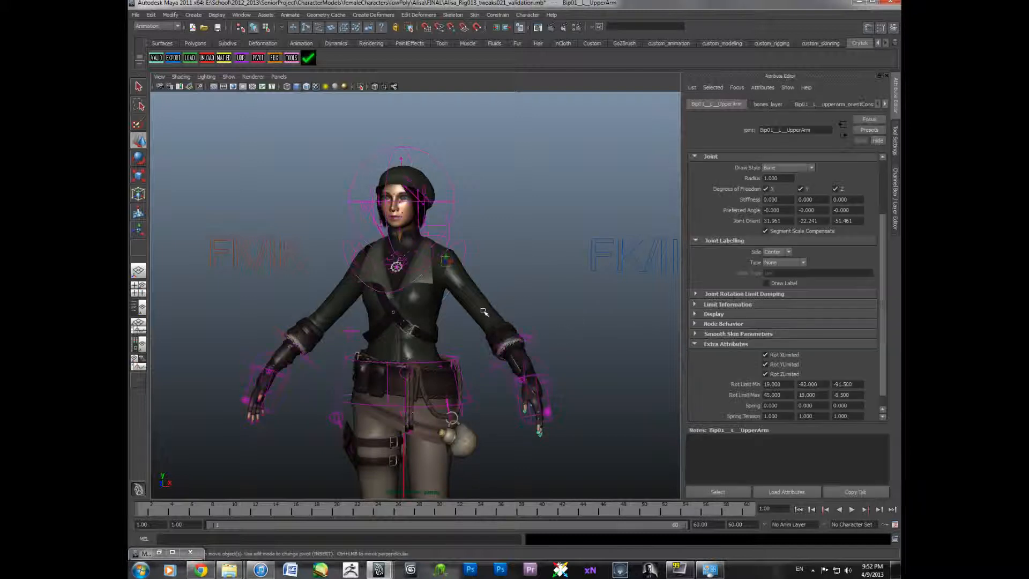
{"action": "left_click_drag", "start_coordinate": [470, 296], "coordinate": [484, 295], "text": "alt"}
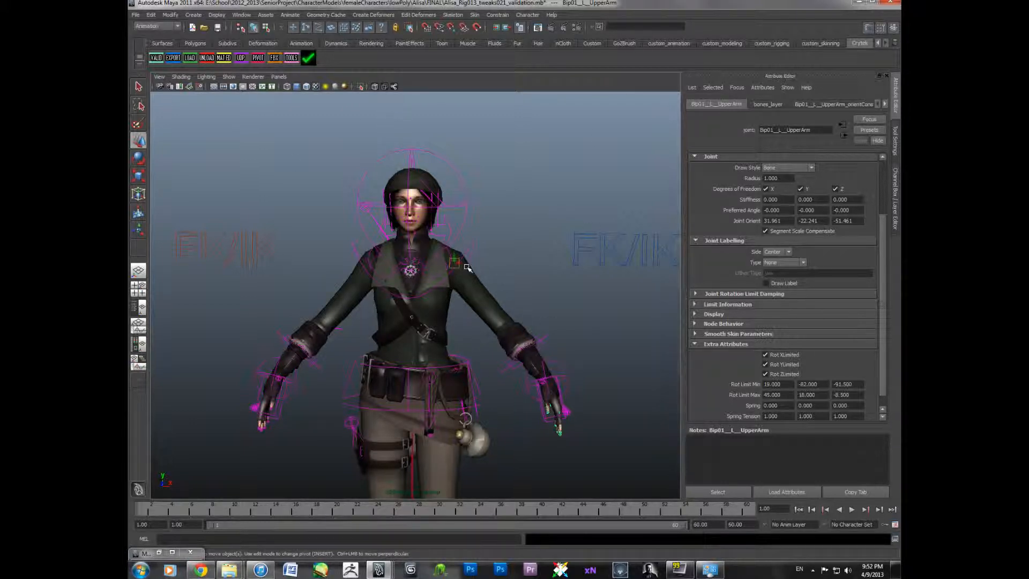
- Switch to the Outliner and perspective layout and expand the ALISA_RIG hierarchy down to its joints
{"action": "left_click", "coordinate": [140, 290]}
{"action": "left_click", "coordinate": [140, 307]}
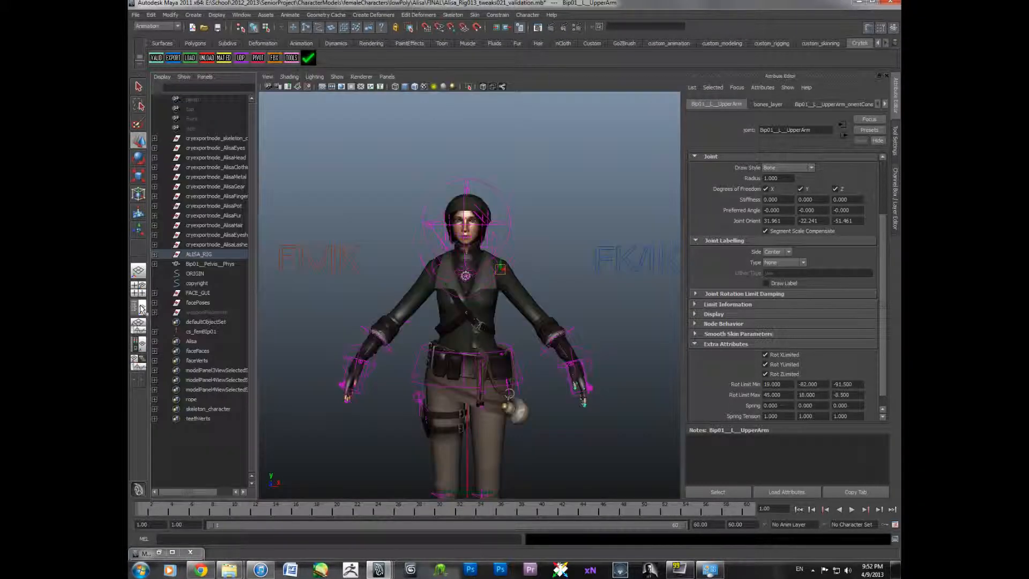
{"action": "left_click", "coordinate": [155, 254]}
{"action": "left_click", "coordinate": [154, 264]}
{"action": "left_click", "coordinate": [154, 293]}
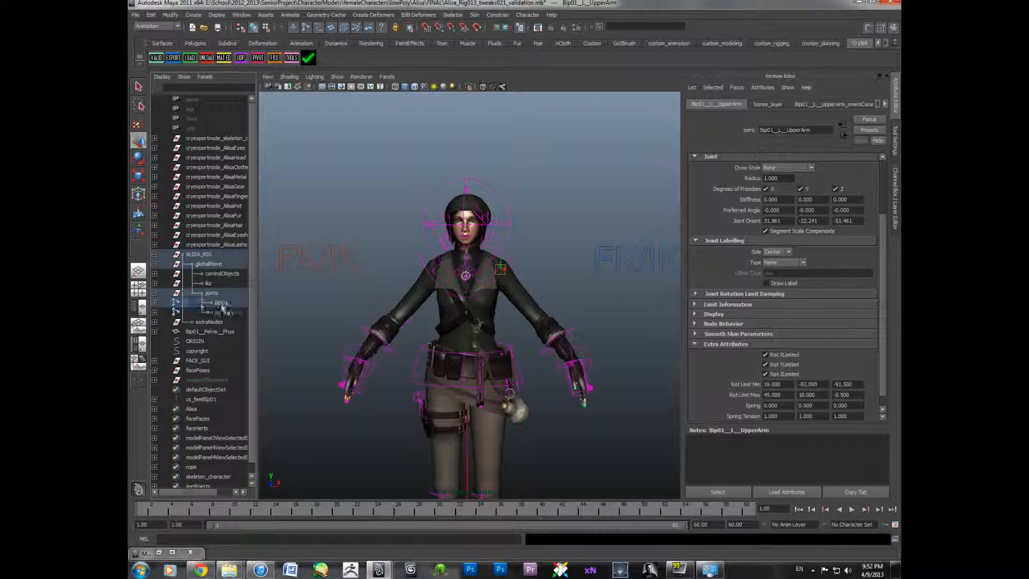
{"action": "left_click", "coordinate": [221, 303]}
- Delete the ALISA_RIG control rig group from the Outliner
{"action": "middle_click_drag", "start_coordinate": [232, 252], "coordinate": [231, 253]}
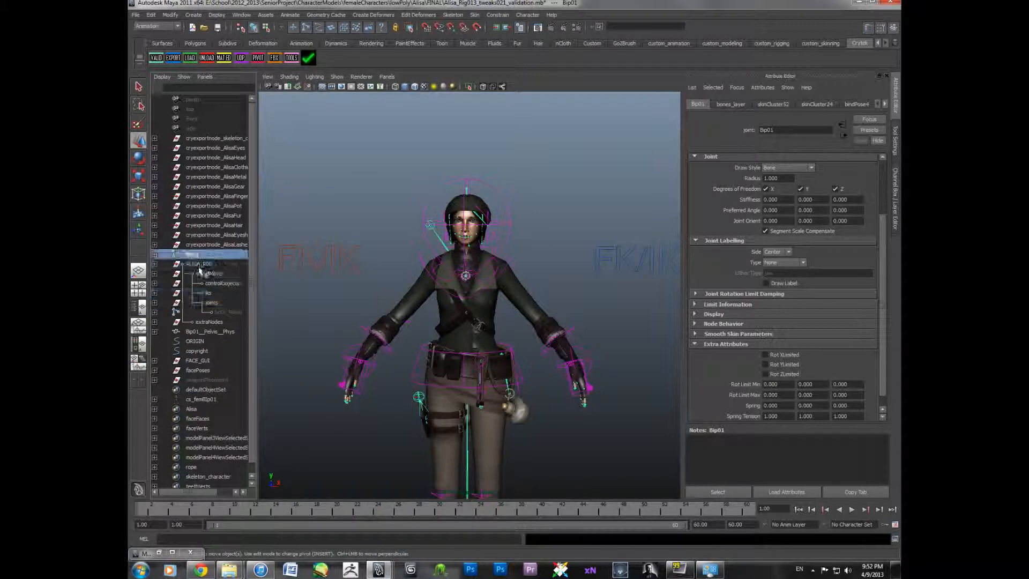
{"action": "left_click", "coordinate": [200, 265]}
{"action": "key", "text": "Delete"}
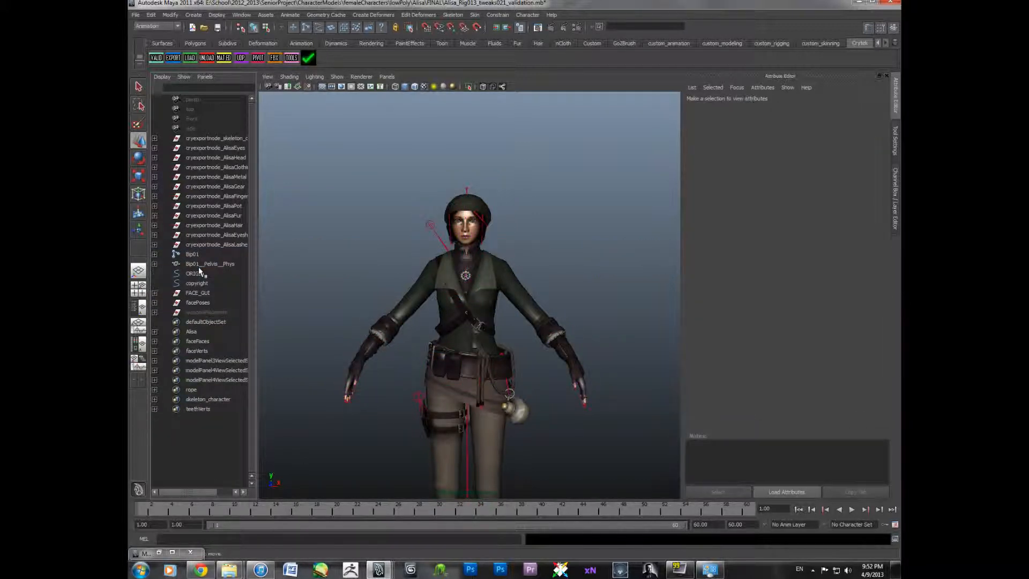
- Try rotating the left upper arm joint with the Rotate tool
{"action": "scroll", "coordinate": [562, 296], "scroll_direction": "up", "scroll_amount": 4}
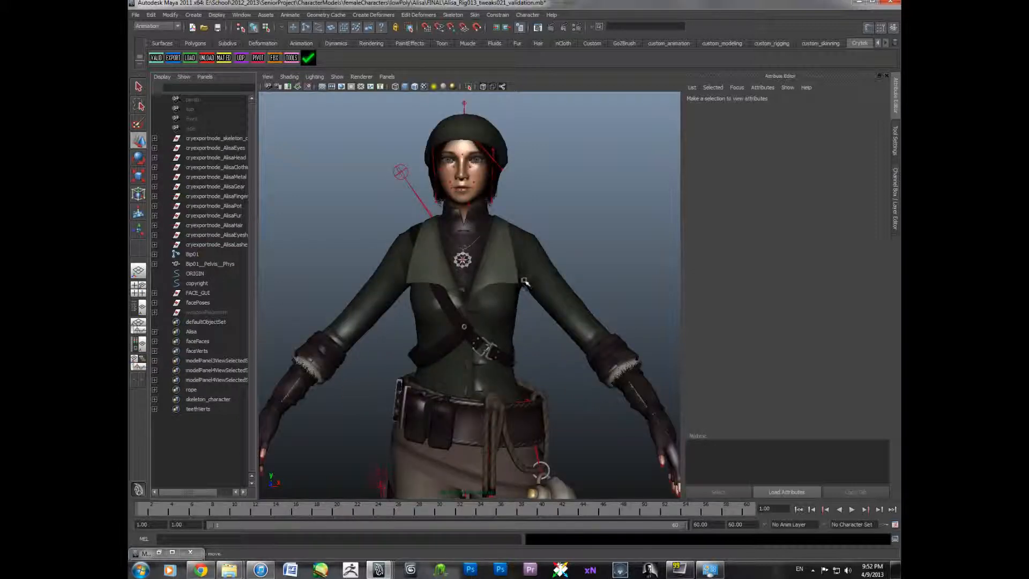
{"action": "left_click", "coordinate": [516, 291]}
{"action": "key", "text": "e"}
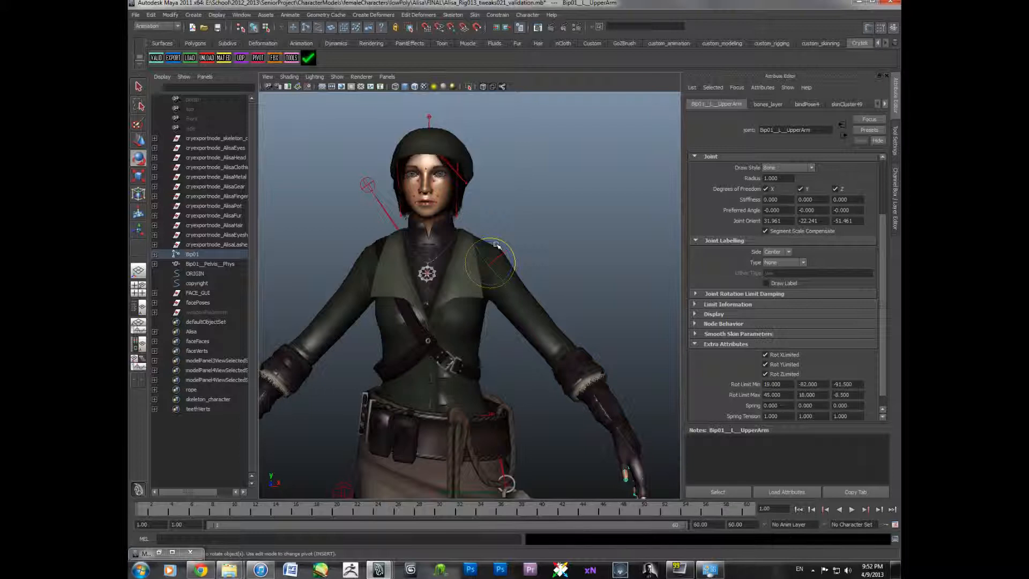
{"action": "scroll", "coordinate": [496, 244], "scroll_direction": "up", "scroll_amount": 4}
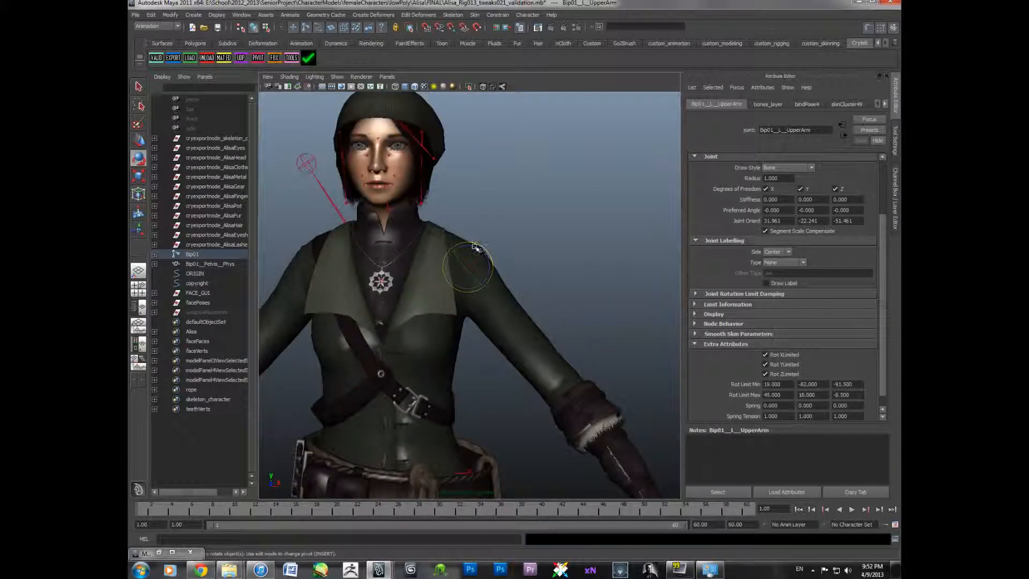
{"action": "left_click_drag", "start_coordinate": [476, 246], "coordinate": [508, 278]}
{"action": "left_click", "coordinate": [533, 281]}
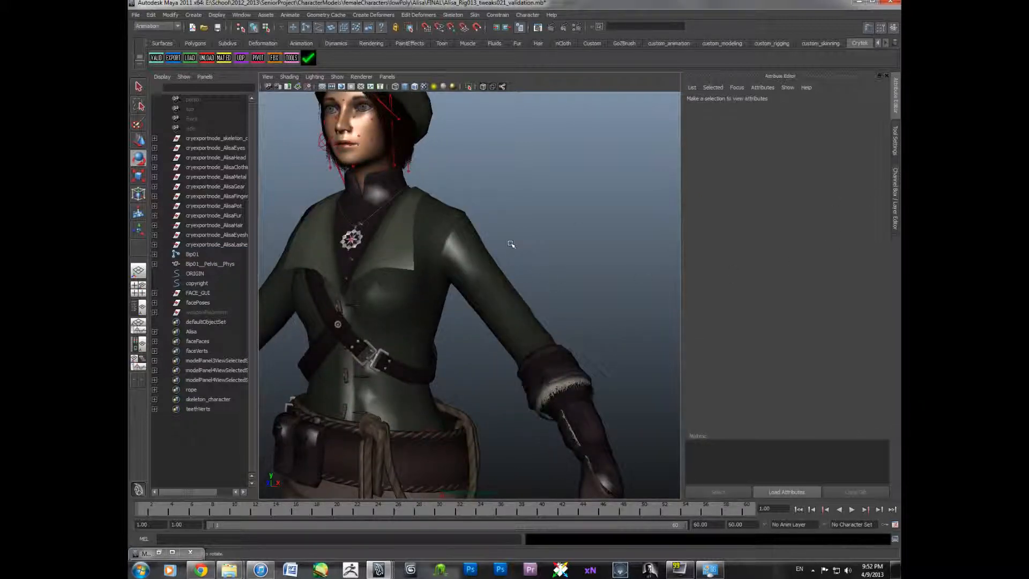
- Inspect the Bip01, left forearm and left upper arm joints' attributes in the Attribute Editor
{"action": "right_click_drag", "start_coordinate": [511, 244], "coordinate": [481, 250], "text": "alt"}
{"action": "middle_click_drag", "start_coordinate": [492, 254], "coordinate": [513, 238], "text": "alt"}
{"action": "left_click_drag", "start_coordinate": [513, 238], "coordinate": [488, 269], "text": "alt"}
{"action": "left_click", "coordinate": [476, 395]}
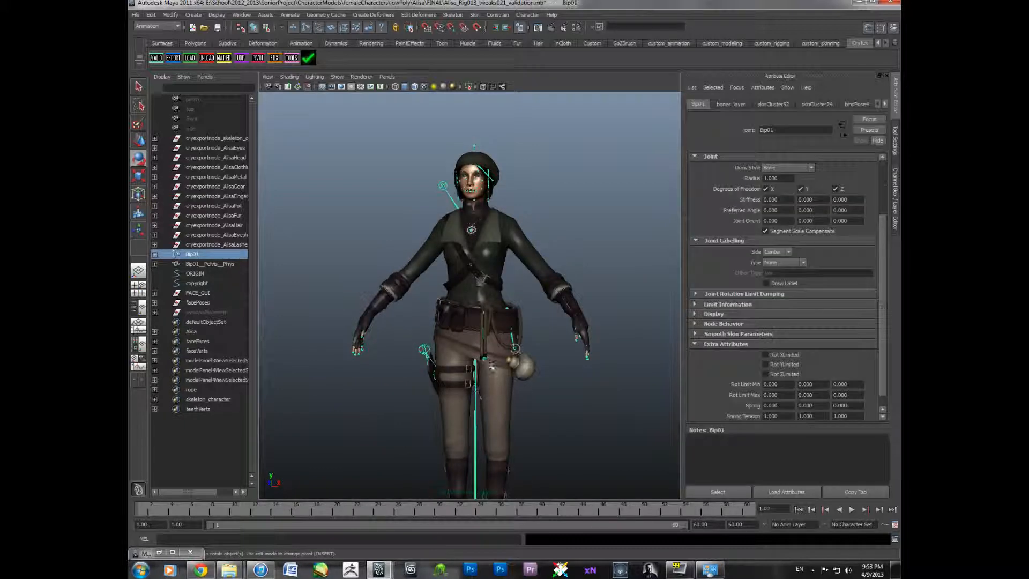
{"action": "left_click", "coordinate": [522, 241]}
{"action": "left_click", "coordinate": [554, 282]}
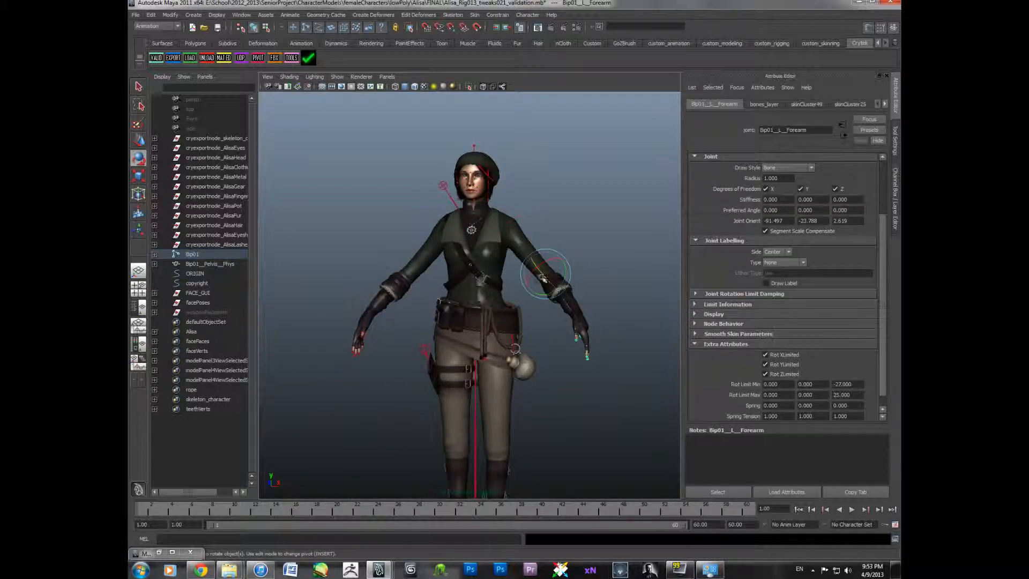
{"action": "left_click_drag", "start_coordinate": [539, 253], "coordinate": [504, 250], "text": "alt"}
{"action": "left_click", "coordinate": [500, 248]}
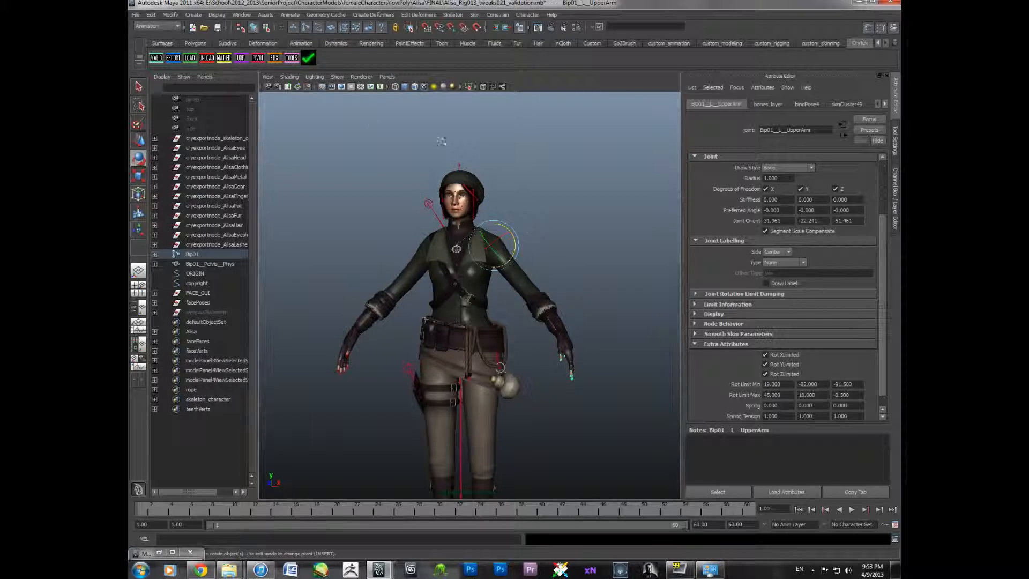
{"action": "left_click", "coordinate": [173, 58]}
{"action": "left_click_drag", "start_coordinate": [690, 97], "coordinate": [681, 90]}
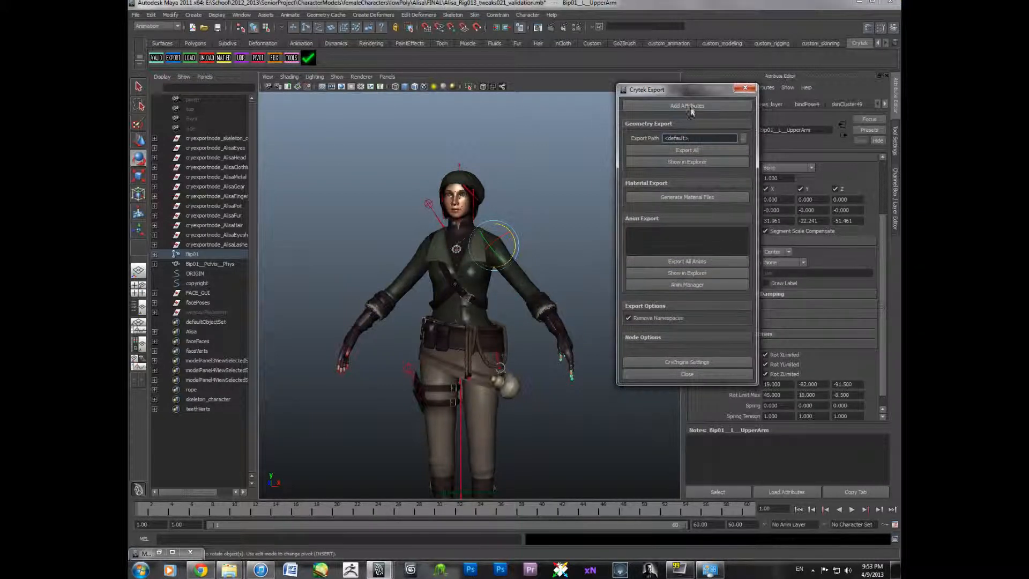
{"action": "left_click", "coordinate": [745, 87]}
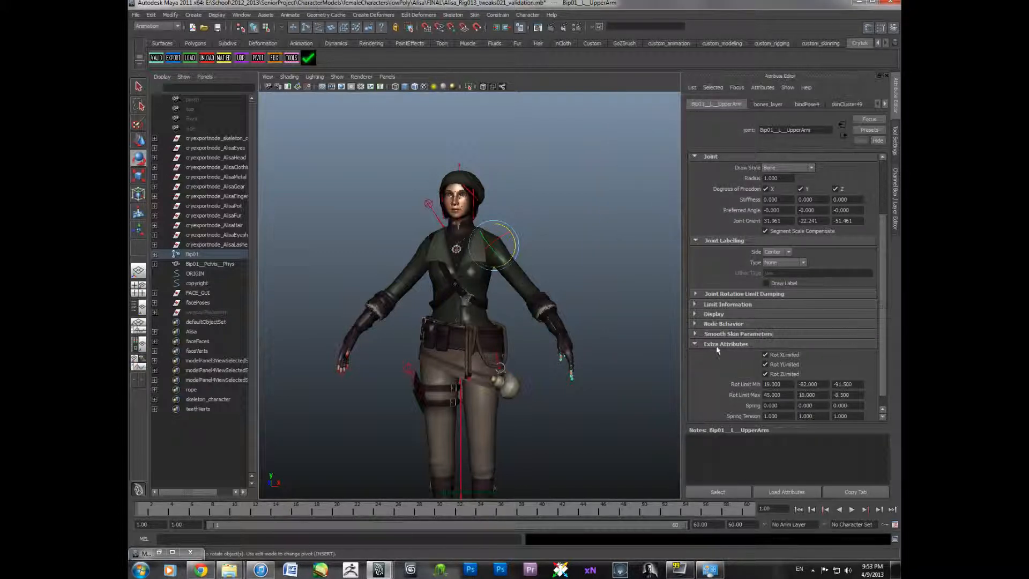
- Examine the upper arm joint's rotate channels and joint orient values in the Channel Box and Attribute Editor
{"action": "scroll", "coordinate": [759, 367], "scroll_direction": "down", "scroll_amount": 1}
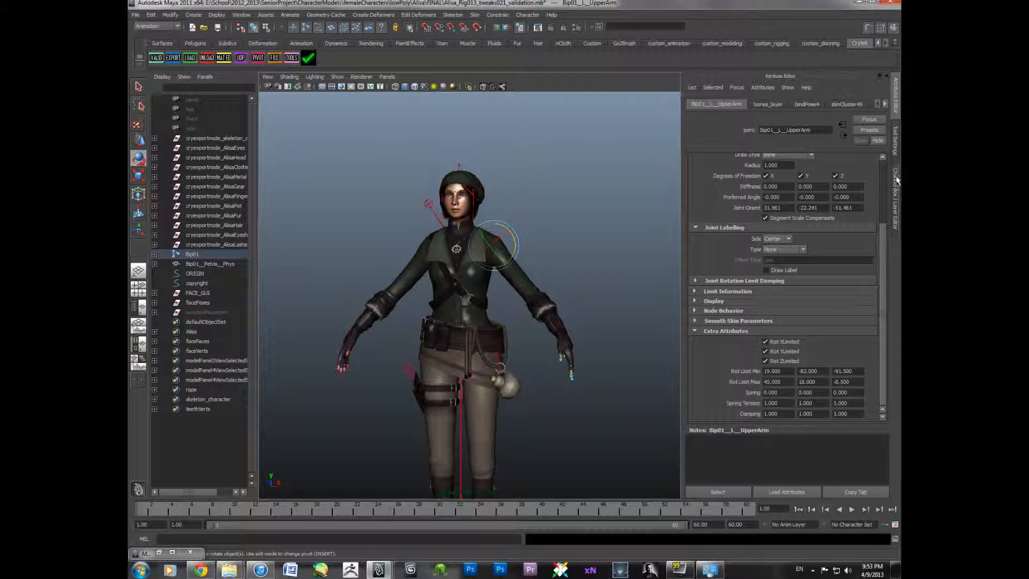
{"action": "left_click", "coordinate": [896, 157]}
{"action": "left_click", "coordinate": [896, 172]}
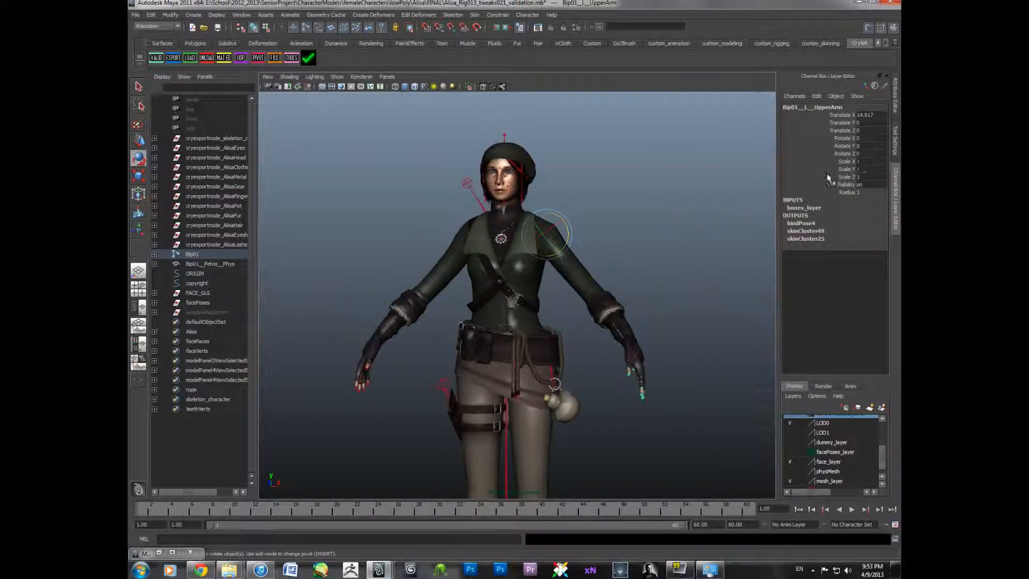
{"action": "scroll", "coordinate": [587, 276], "scroll_direction": "up", "scroll_amount": 5}
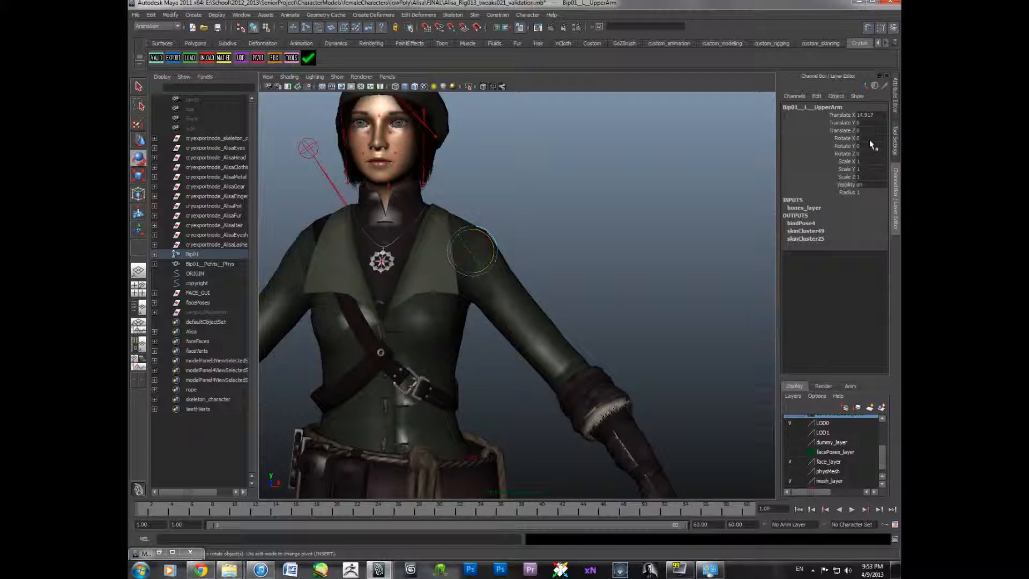
{"action": "left_click_drag", "start_coordinate": [869, 138], "coordinate": [868, 154]}
{"action": "left_click", "coordinate": [895, 95]}
{"action": "left_click_drag", "start_coordinate": [771, 208], "coordinate": [820, 208]}
{"action": "mouse_move", "coordinate": [841, 208]}
{"action": "left_mouse_down"}
{"action": "mouse_move", "coordinate": [854, 208]}
{"action": "mouse_move", "coordinate": [830, 210]}
{"action": "left_mouse_up"}
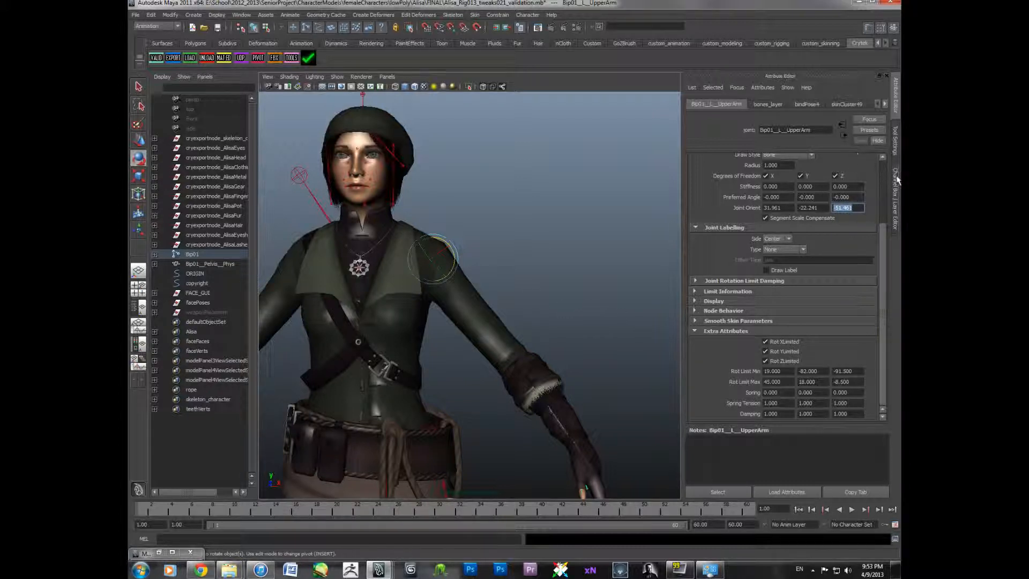
- Undo the last two rotations of the left upper arm joint
{"action": "left_click", "coordinate": [896, 181]}
{"action": "mouse_move", "coordinate": [493, 243]}
{"action": "left_mouse_down"}
{"action": "mouse_move", "coordinate": [509, 257]}
{"action": "mouse_move", "coordinate": [523, 248]}
{"action": "mouse_move", "coordinate": [490, 252]}
{"action": "mouse_move", "coordinate": [497, 244]}
{"action": "left_mouse_up"}
{"action": "key", "text": "ctrl+z"}
{"action": "key", "text": "ctrl+z"}
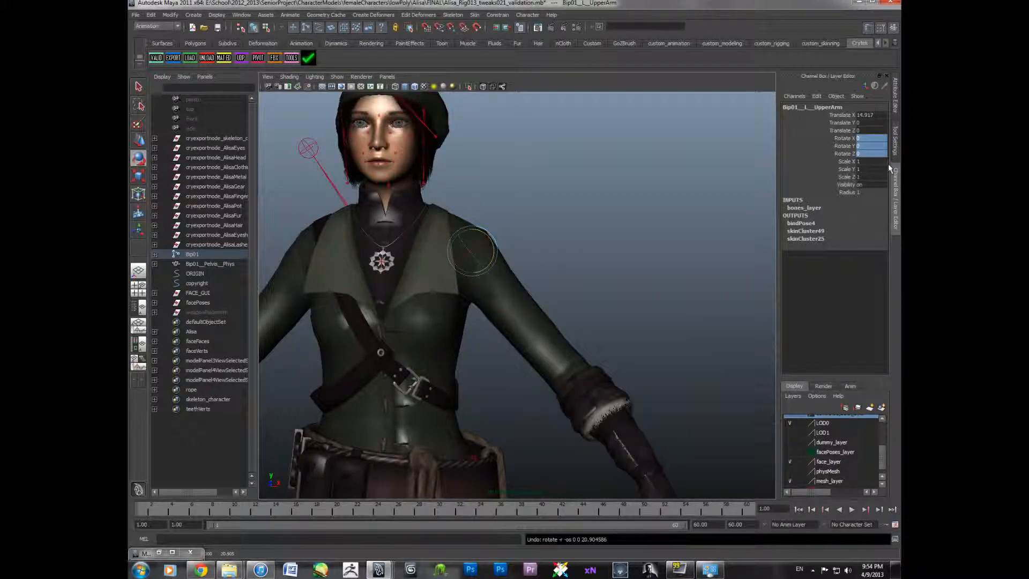
- Inspect the upper arm joint's joint orient and rotation limit values in the Attribute Editor
{"action": "left_click", "coordinate": [895, 97]}
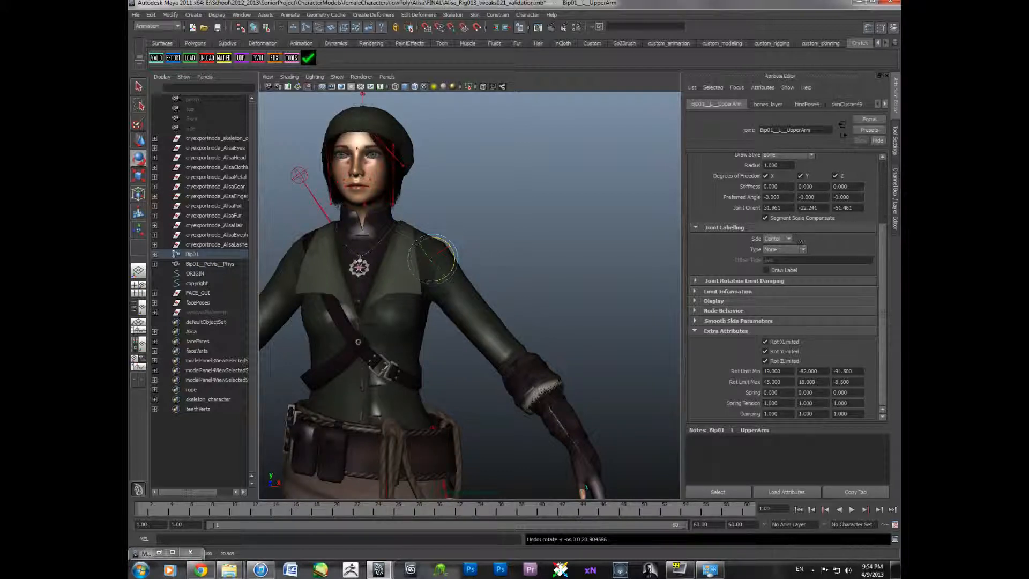
{"action": "left_click", "coordinate": [895, 198]}
{"action": "left_click", "coordinate": [895, 122]}
{"action": "double_click", "coordinate": [837, 208]}
{"action": "double_click", "coordinate": [845, 371]}
{"action": "left_click", "coordinate": [846, 382]}
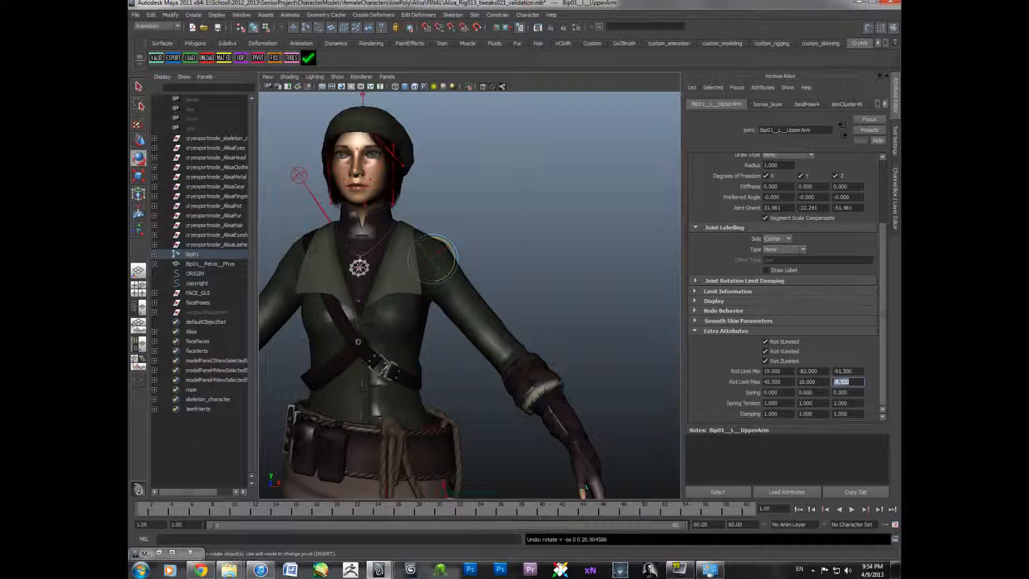
- Select the left upper arm joint and review its attributes
{"action": "left_click", "coordinate": [603, 289]}
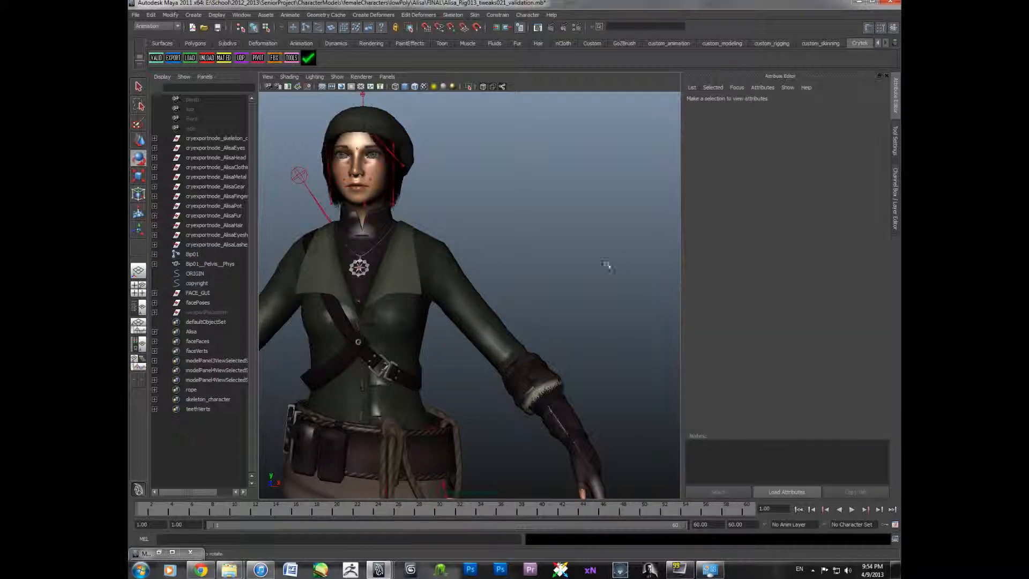
{"action": "left_click", "coordinate": [444, 284]}
{"action": "left_click", "coordinate": [451, 286]}
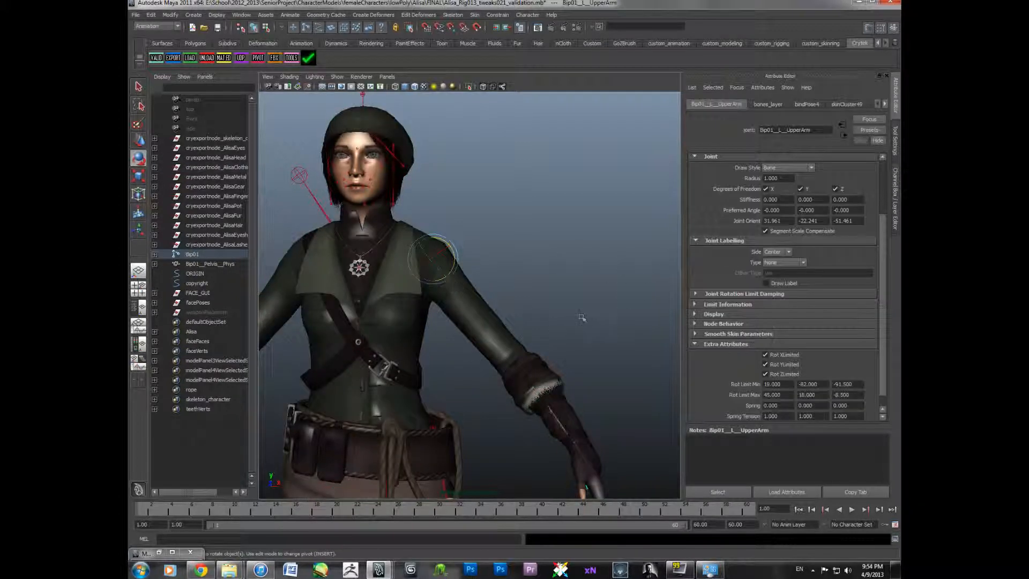
{"action": "scroll", "coordinate": [849, 414], "scroll_direction": "down", "scroll_amount": 1}
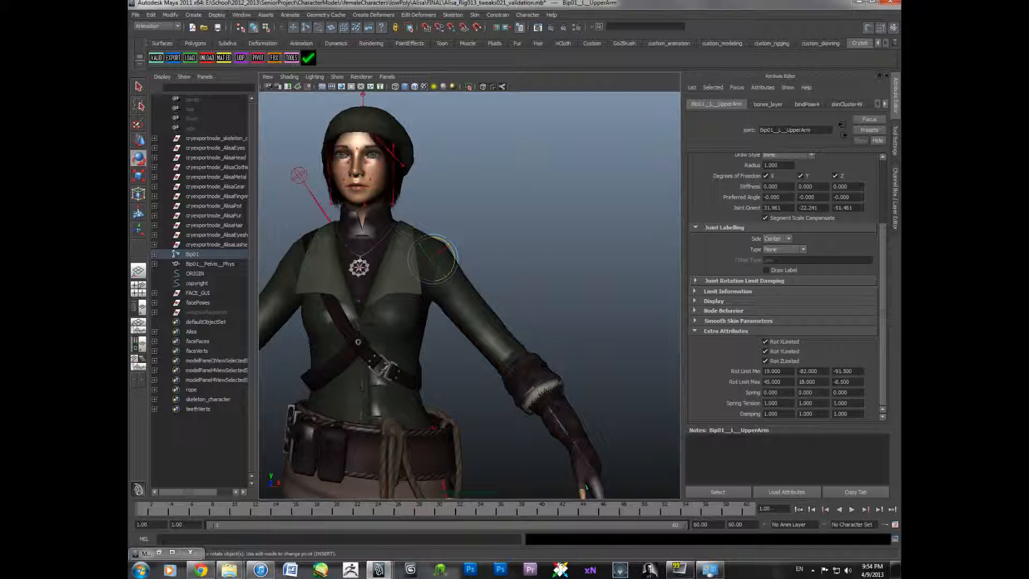
- Undo the recent actions, including the deletion of the ALISA_RIG control rig
{"action": "middle_click_drag", "start_coordinate": [543, 310], "coordinate": [599, 309], "text": "alt"}
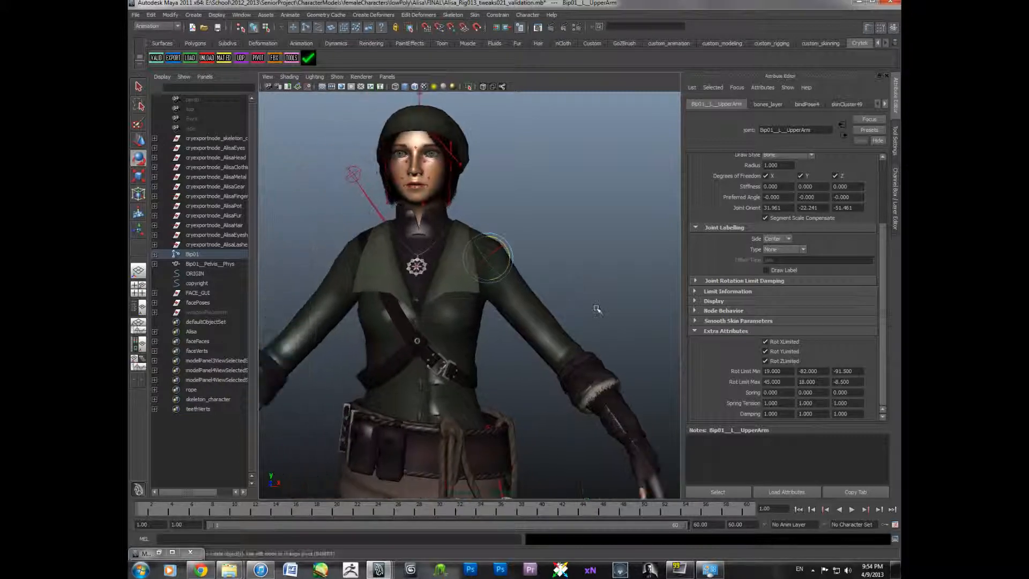
{"action": "left_click", "coordinate": [599, 310]}
{"action": "left_click_drag", "start_coordinate": [574, 304], "coordinate": [558, 324], "text": "alt"}
{"action": "right_click_drag", "start_coordinate": [558, 324], "coordinate": [534, 343], "text": "alt"}
{"action": "middle_click_drag", "start_coordinate": [533, 343], "coordinate": [579, 279], "text": "alt"}
{"action": "left_click_drag", "start_coordinate": [579, 280], "coordinate": [536, 291], "text": "alt"}
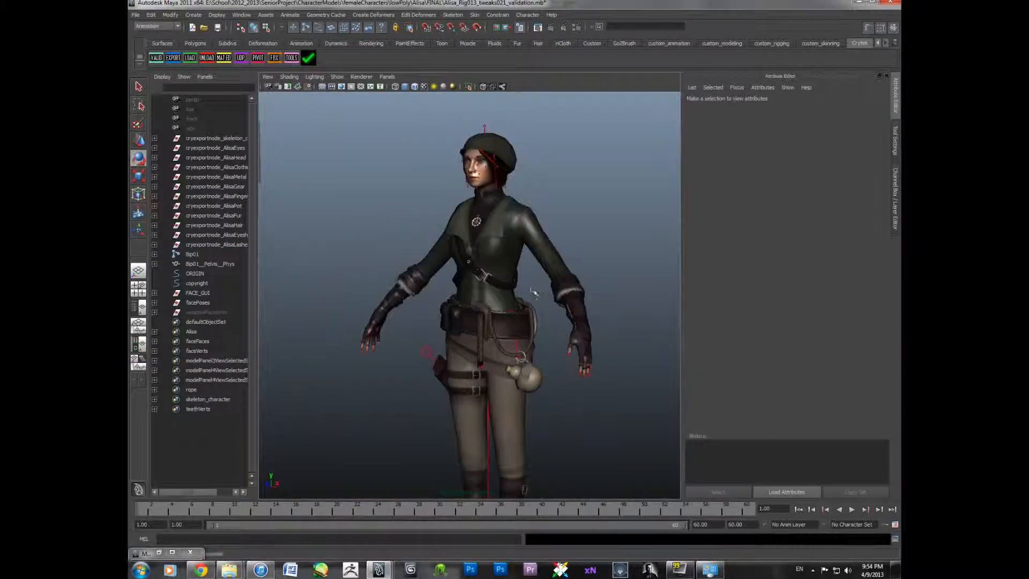
{"action": "right_click_drag", "start_coordinate": [535, 291], "coordinate": [499, 316], "text": "alt"}
{"action": "middle_click_drag", "start_coordinate": [498, 316], "coordinate": [471, 324], "text": "alt"}
{"action": "left_click_drag", "start_coordinate": [471, 324], "coordinate": [514, 310], "text": "alt"}
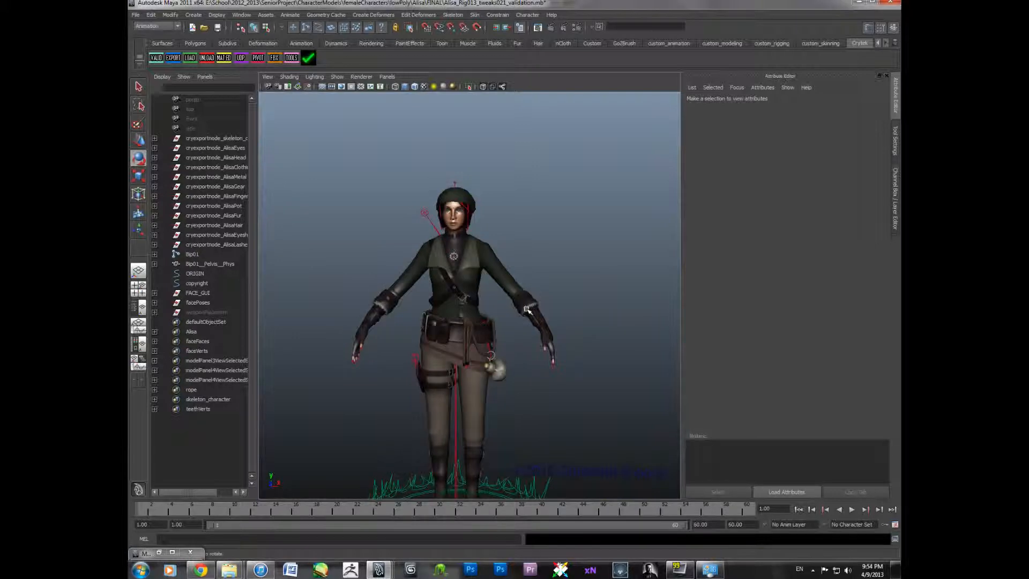
{"action": "key", "text": "ctrl+z"}
{"action": "key", "text": "ctrl+z"}
{"action": "key", "text": "ctrl+z"}
{"action": "key", "text": "ctrl+z"}
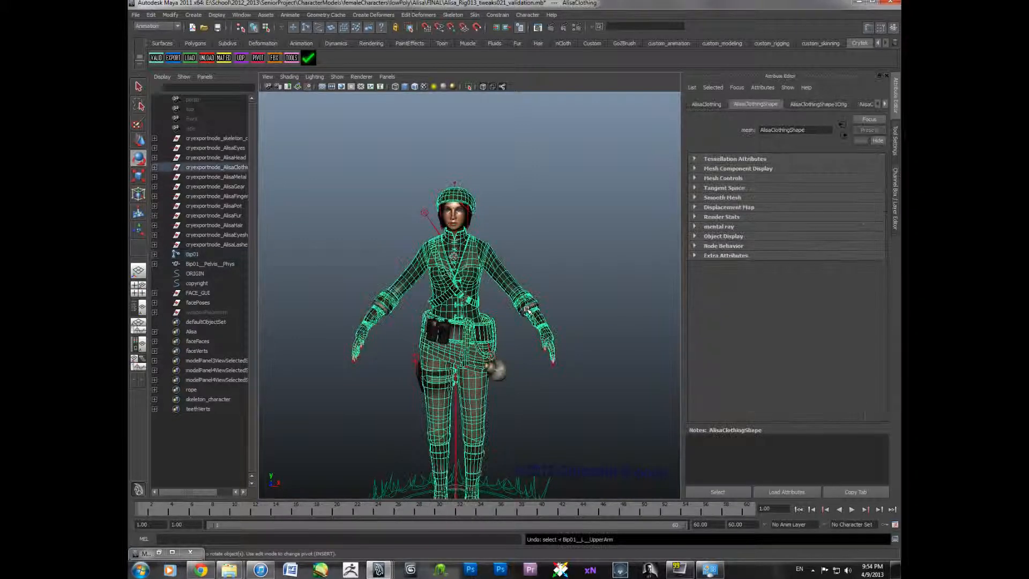
{"action": "key", "text": "ctrl+z"}
{"action": "key", "text": "ctrl+z"}
{"action": "key", "text": "ctrl+z"}
{"action": "key", "text": "ctrl+z"}
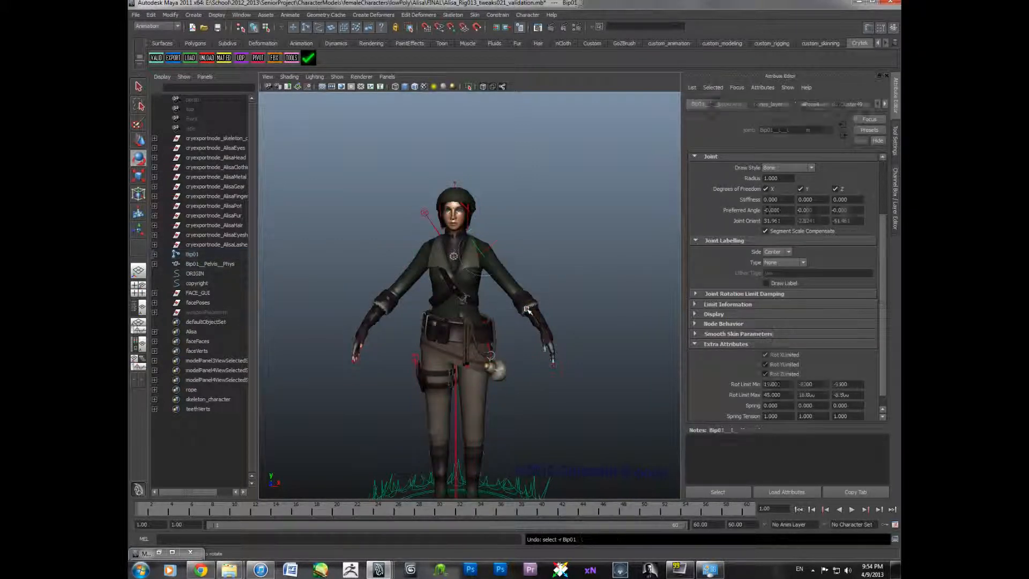
{"action": "key", "text": "ctrl+z"}
{"action": "key", "text": "ctrl+z"}
{"action": "key", "text": "ctrl+z"}
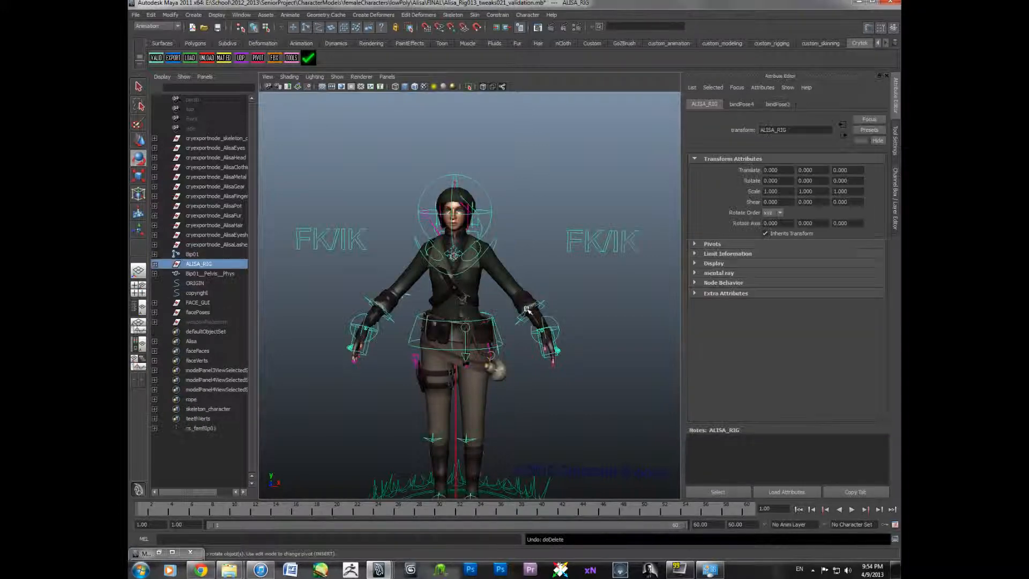
- Show the physMesh display layer to examine the physics proxy meshes over the character
{"action": "mouse_move", "coordinate": [507, 309]}
{"action": "left_mouse_down", "text": "alt"}
{"action": "mouse_move", "coordinate": [551, 306]}
{"action": "mouse_move", "coordinate": [505, 314]}
{"action": "left_mouse_up", "text": "alt"}
{"action": "scroll", "coordinate": [499, 319], "scroll_direction": "up", "scroll_amount": 5}
{"action": "scroll", "coordinate": [515, 314], "scroll_direction": "down", "scroll_amount": 3}
{"action": "middle_click_drag", "start_coordinate": [519, 311], "coordinate": [522, 318], "text": "alt"}
{"action": "scroll", "coordinate": [522, 319], "scroll_direction": "down", "scroll_amount": 2}
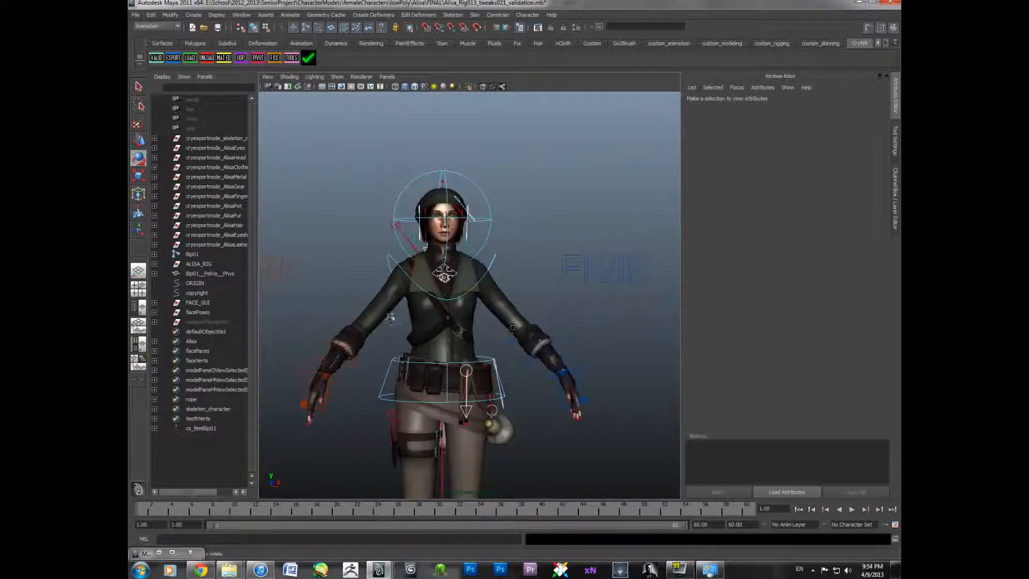
{"action": "left_click", "coordinate": [895, 227]}
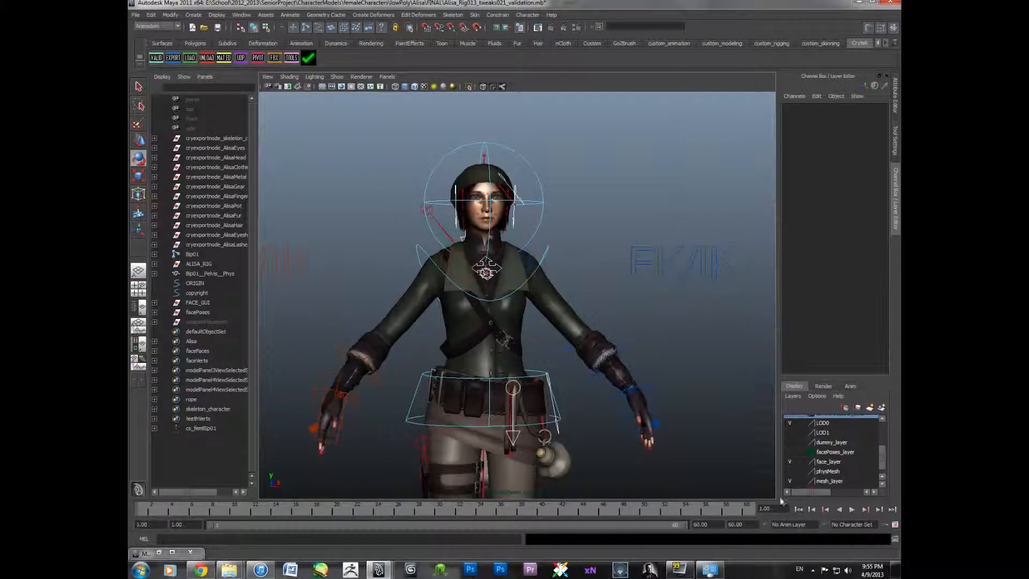
{"action": "left_click", "coordinate": [789, 471]}
{"action": "scroll", "coordinate": [653, 423], "scroll_direction": "down", "scroll_amount": 3}
{"action": "left_click_drag", "start_coordinate": [648, 417], "coordinate": [609, 423], "text": "alt"}
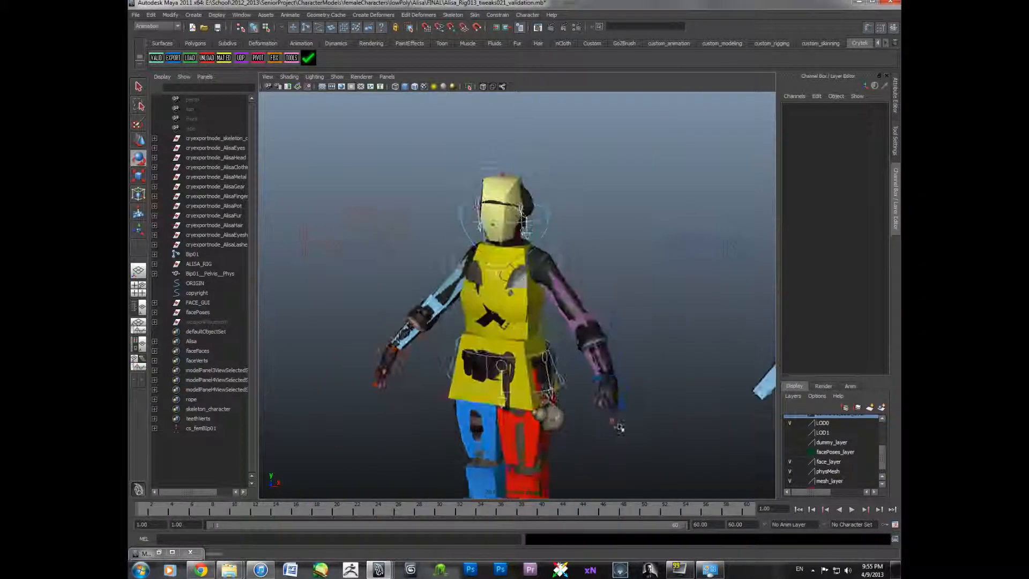
{"action": "middle_click_drag", "start_coordinate": [608, 423], "coordinate": [591, 434], "text": "alt"}
{"action": "scroll", "coordinate": [593, 424], "scroll_direction": "up", "scroll_amount": 4}
{"action": "left_click_drag", "start_coordinate": [592, 422], "coordinate": [609, 416], "text": "alt"}
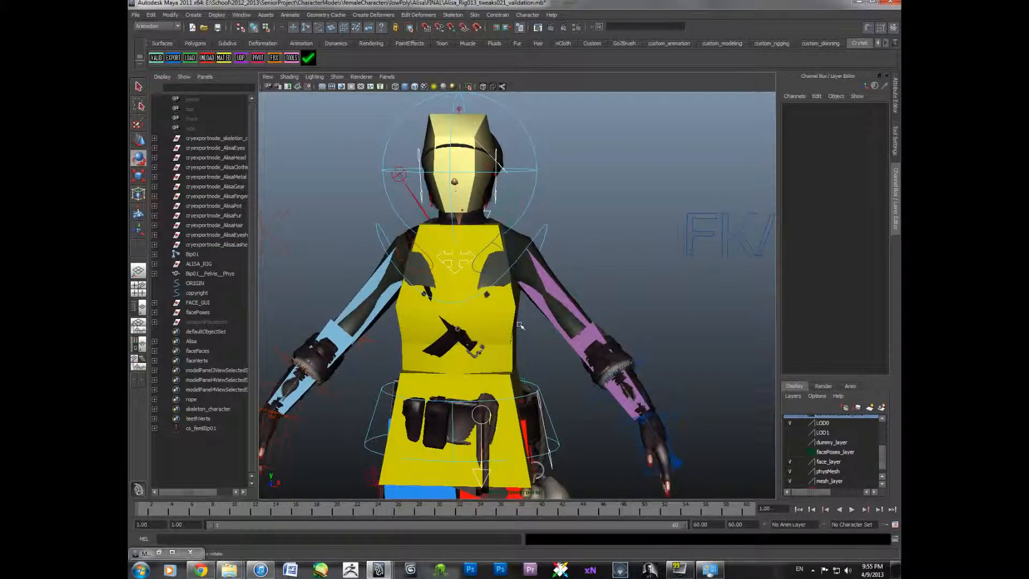
{"action": "left_click_drag", "start_coordinate": [519, 324], "coordinate": [523, 303], "text": "alt"}
{"action": "left_click", "coordinate": [522, 303]}
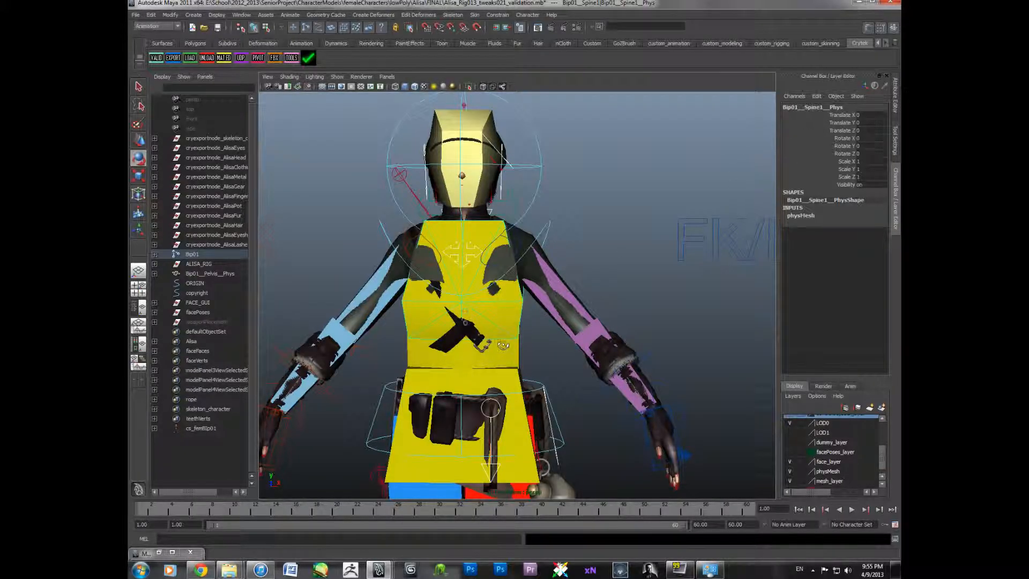
- Select the spine and pelvis physics proxy meshes to check their channels
{"action": "left_click_drag", "start_coordinate": [503, 349], "coordinate": [503, 341], "text": "alt"}
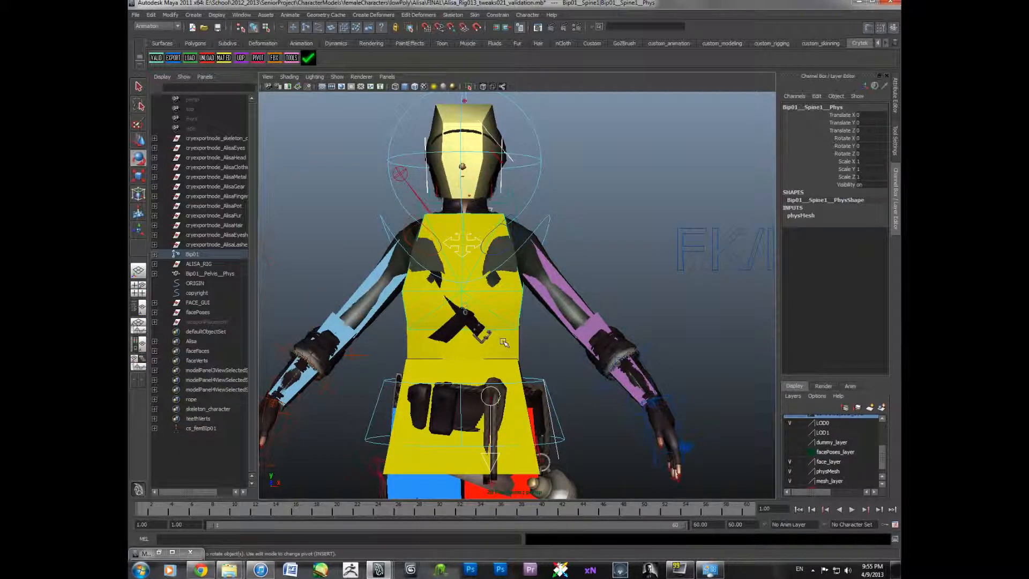
{"action": "left_click", "coordinate": [506, 345]}
{"action": "left_click_drag", "start_coordinate": [506, 345], "coordinate": [475, 365], "text": "alt"}
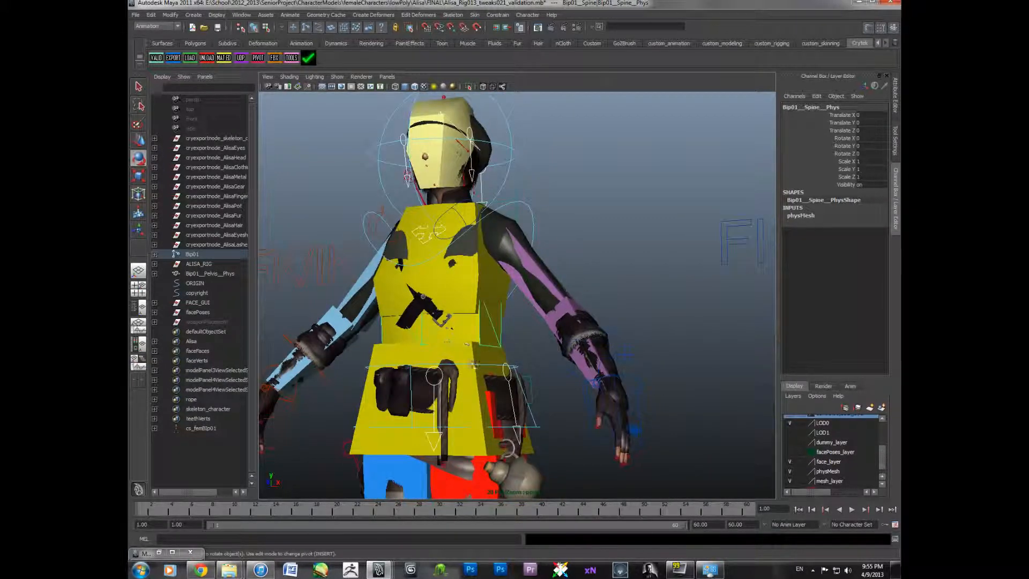
{"action": "left_click_drag", "start_coordinate": [484, 359], "coordinate": [516, 365], "text": "alt"}
{"action": "left_click", "coordinate": [517, 381]}
{"action": "middle_click_drag", "start_coordinate": [517, 381], "coordinate": [524, 334], "text": "alt"}
{"action": "right_click_drag", "start_coordinate": [524, 335], "coordinate": [507, 382], "text": "alt"}
{"action": "middle_click_drag", "start_coordinate": [508, 381], "coordinate": [485, 369], "text": "alt"}
{"action": "right_click_drag", "start_coordinate": [485, 369], "coordinate": [460, 377], "text": "alt"}
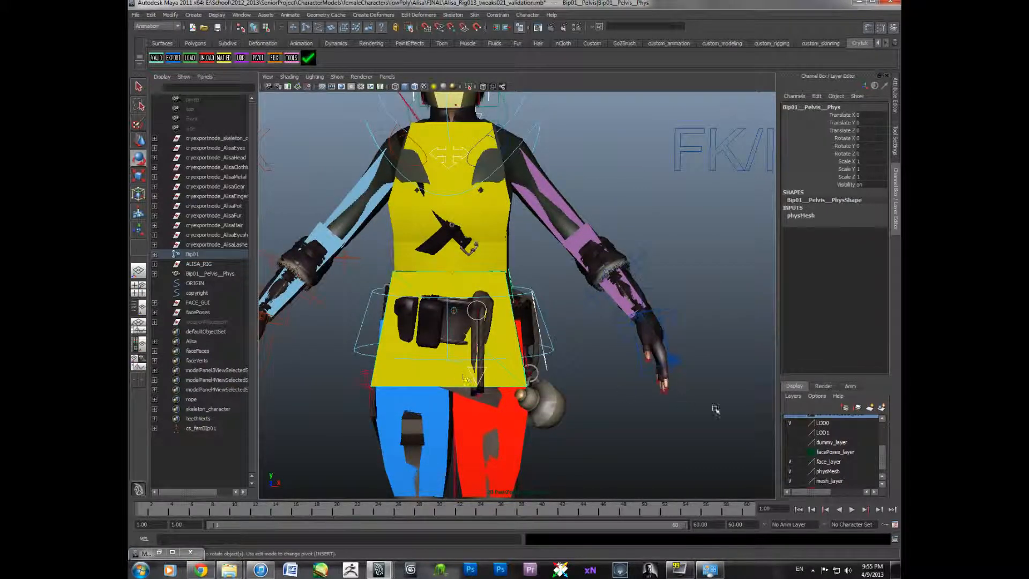
- Hide the physMesh and mesh display layers so only the skeleton is shown
{"action": "left_click", "coordinate": [790, 472]}
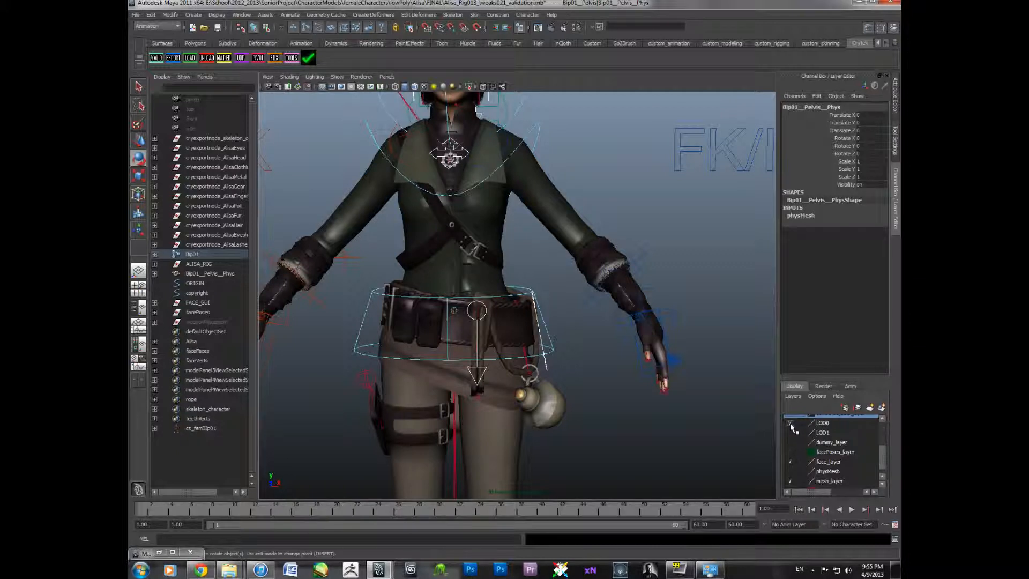
{"action": "scroll", "coordinate": [790, 423], "scroll_direction": "up", "scroll_amount": 1}
{"action": "left_click", "coordinate": [791, 443]}
{"action": "scroll", "coordinate": [790, 445], "scroll_direction": "down", "scroll_amount": 2}
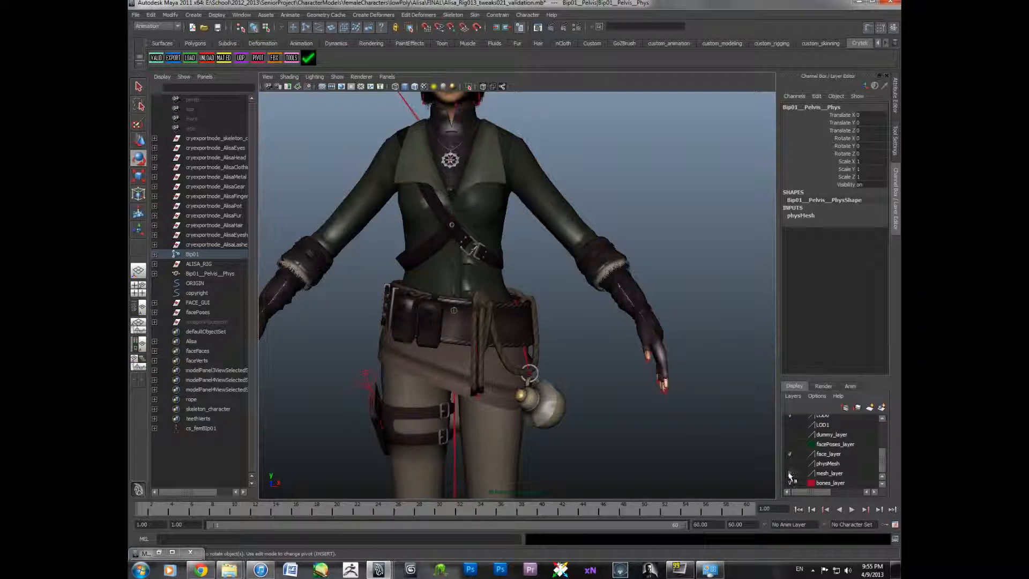
{"action": "left_click", "coordinate": [789, 475]}
- Select the left thigh joint of the reference skeleton to inspect its channels
{"action": "middle_click_drag", "start_coordinate": [523, 371], "coordinate": [579, 400], "text": "alt"}
{"action": "left_click", "coordinate": [579, 401]}
{"action": "mouse_move", "coordinate": [510, 382]}
{"action": "right_mouse_down", "text": "alt"}
{"action": "mouse_move", "coordinate": [547, 389]}
{"action": "mouse_move", "coordinate": [496, 375]}
{"action": "right_mouse_up", "text": "alt"}
{"action": "left_click", "coordinate": [494, 353]}
{"action": "left_click_drag", "start_coordinate": [499, 383], "coordinate": [504, 407], "text": "alt"}
{"action": "left_click", "coordinate": [490, 294]}
{"action": "left_click", "coordinate": [490, 236]}
{"action": "left_click", "coordinate": [492, 171]}
{"action": "left_click_drag", "start_coordinate": [496, 114], "coordinate": [505, 143], "text": "alt"}
{"action": "left_click", "coordinate": [468, 128]}
{"action": "left_click", "coordinate": [496, 137]}
{"action": "middle_click_drag", "start_coordinate": [517, 156], "coordinate": [518, 133], "text": "alt"}
{"action": "left_click_drag", "start_coordinate": [519, 133], "coordinate": [524, 307], "text": "alt"}
{"action": "left_click", "coordinate": [552, 293]}
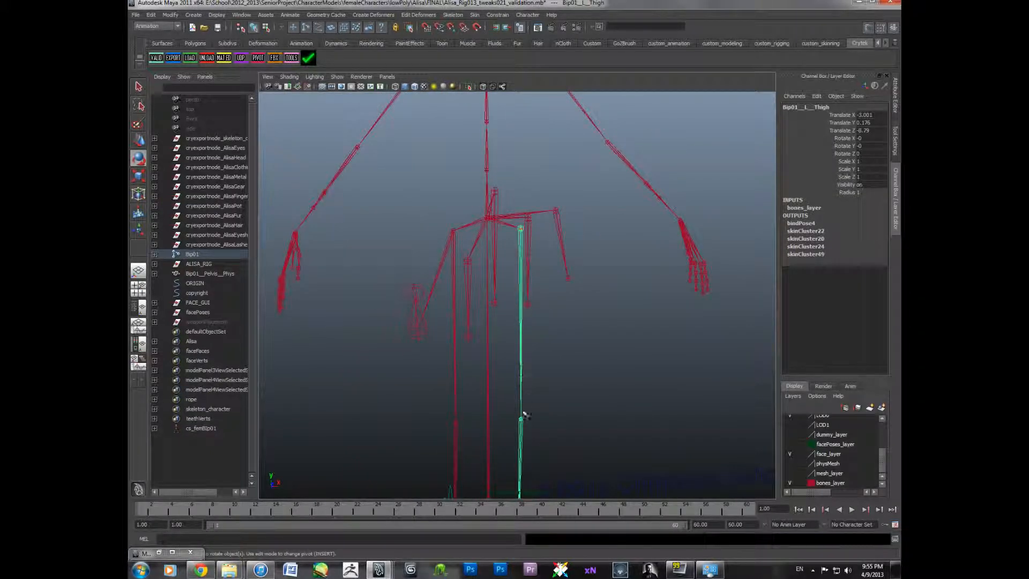
- Select the left calf, toe helper and heel joints to inspect their channels
{"action": "left_click", "coordinate": [521, 429]}
{"action": "left_click_drag", "start_coordinate": [521, 429], "coordinate": [542, 370], "text": "alt"}
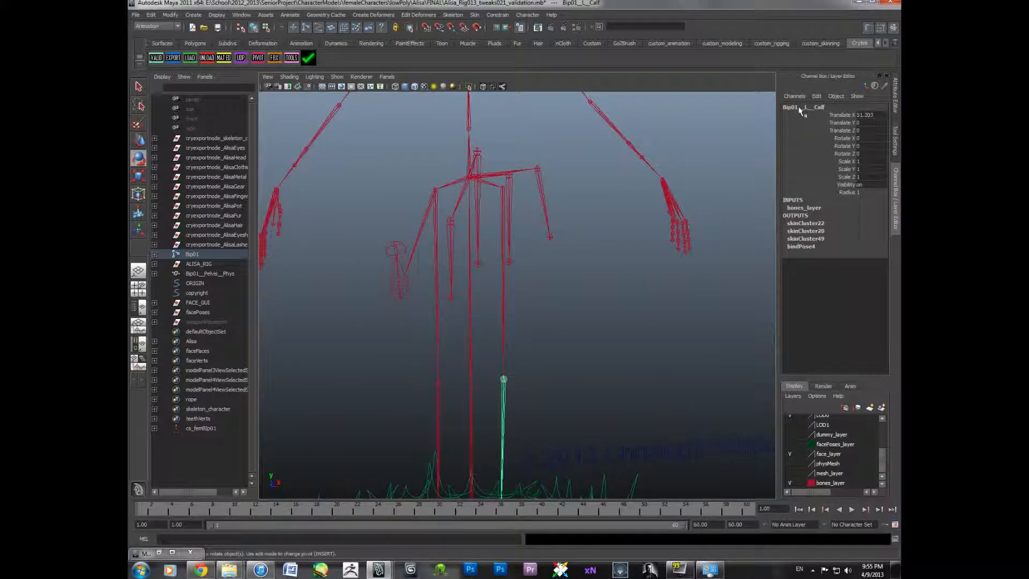
{"action": "left_click_drag", "start_coordinate": [647, 266], "coordinate": [434, 408], "text": "alt"}
{"action": "left_click", "coordinate": [426, 419]}
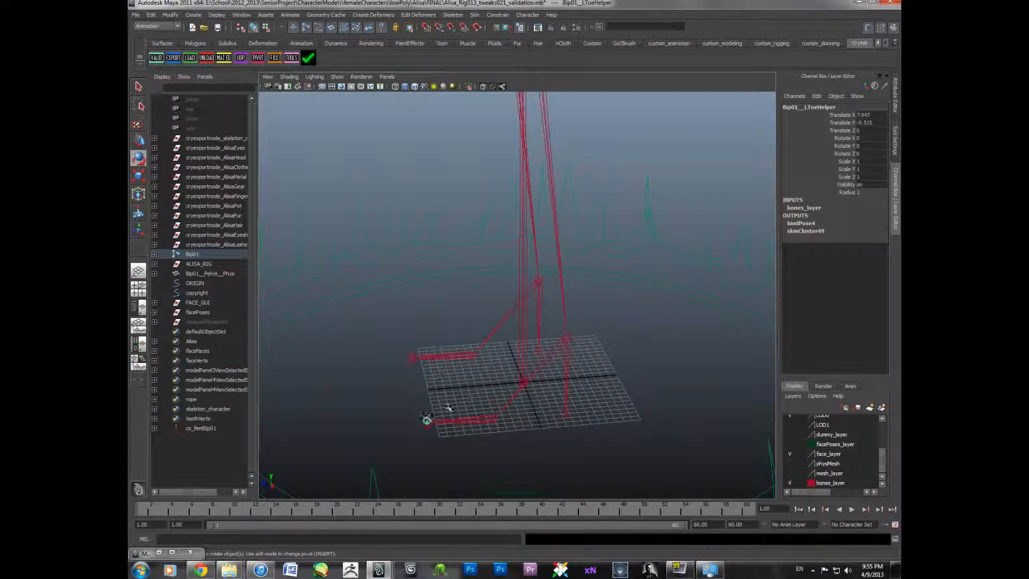
{"action": "left_click_drag", "start_coordinate": [509, 413], "coordinate": [522, 409], "text": "alt"}
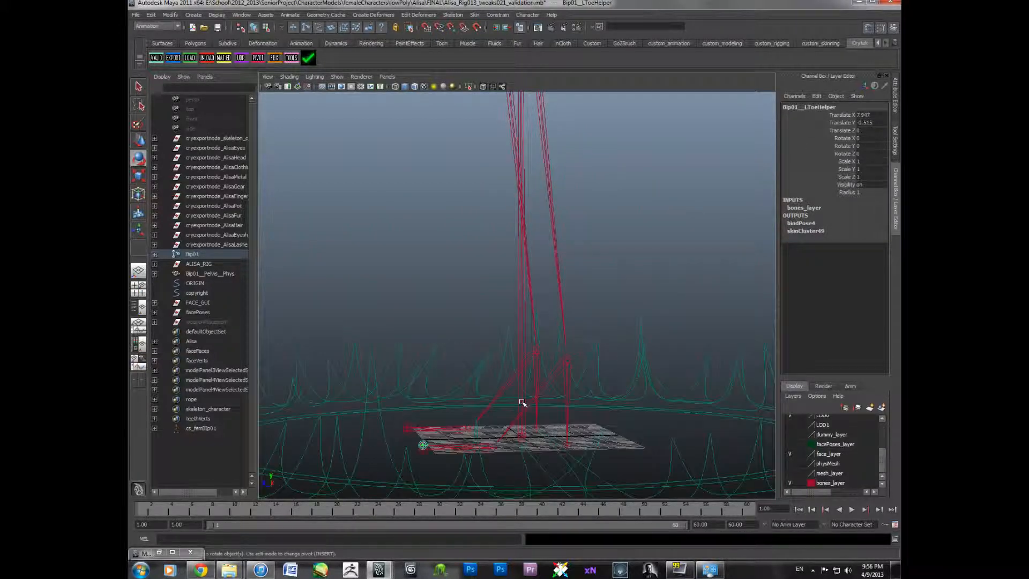
{"action": "left_click", "coordinate": [567, 446]}
{"action": "left_click_drag", "start_coordinate": [630, 211], "coordinate": [625, 268], "text": "alt"}
{"action": "right_click_drag", "start_coordinate": [625, 268], "coordinate": [588, 255], "text": "alt"}
{"action": "middle_click_drag", "start_coordinate": [588, 255], "coordinate": [523, 361], "text": "alt"}
{"action": "left_click_drag", "start_coordinate": [524, 361], "coordinate": [526, 321], "text": "alt"}
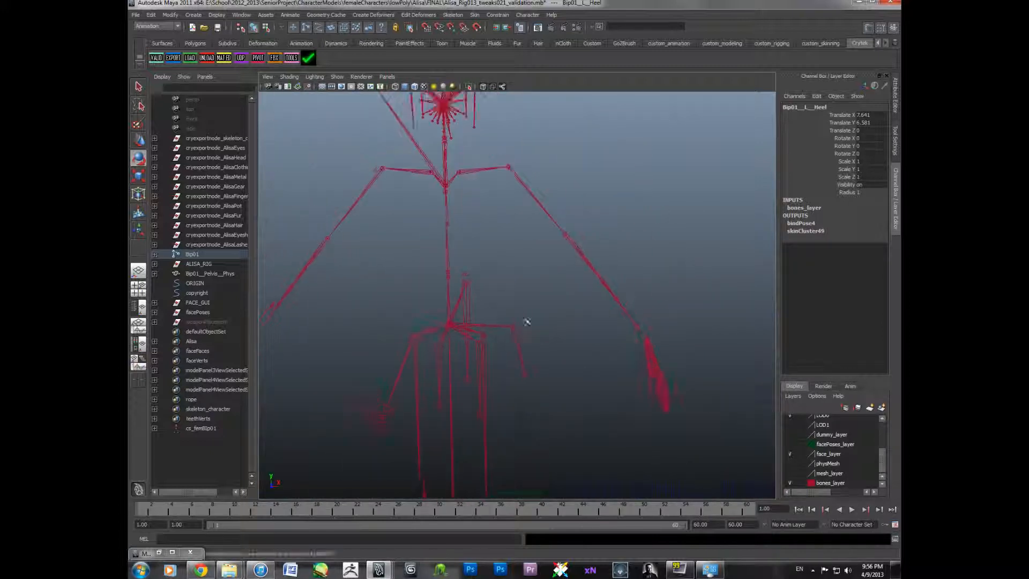
- Select the left forearm, forearm twist and rope joints to check their channels
{"action": "left_click", "coordinate": [583, 252]}
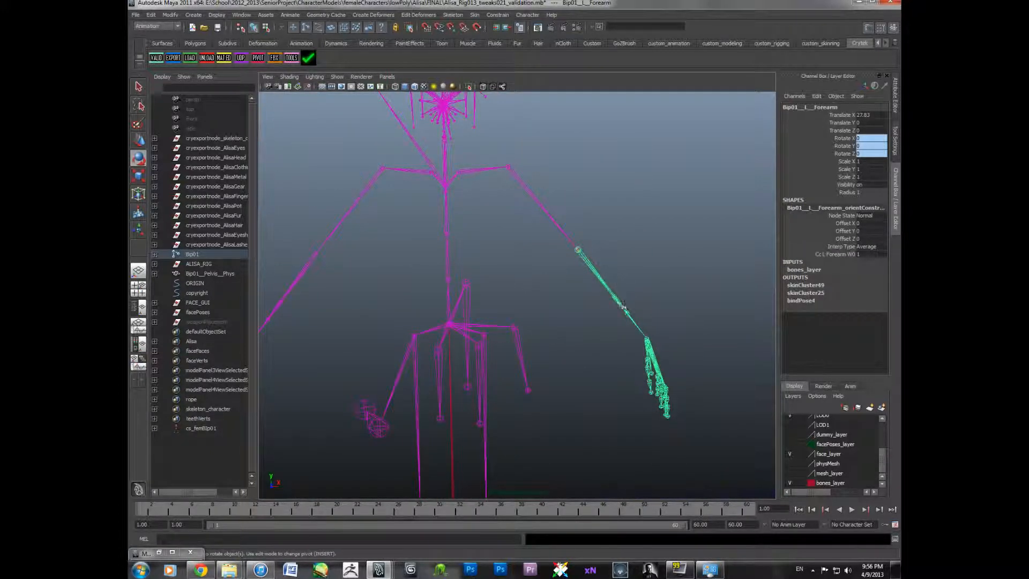
{"action": "left_click", "coordinate": [621, 301]}
{"action": "left_click", "coordinate": [620, 298]}
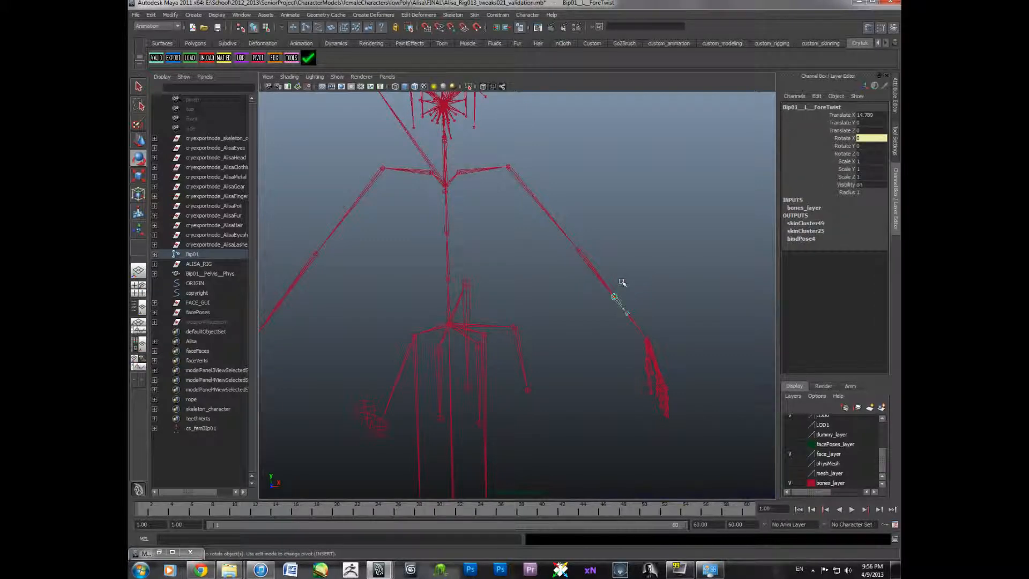
{"action": "middle_click_drag", "start_coordinate": [614, 268], "coordinate": [651, 323], "text": "alt"}
{"action": "left_click", "coordinate": [577, 315]}
{"action": "left_click_drag", "start_coordinate": [532, 301], "coordinate": [519, 278], "text": "alt"}
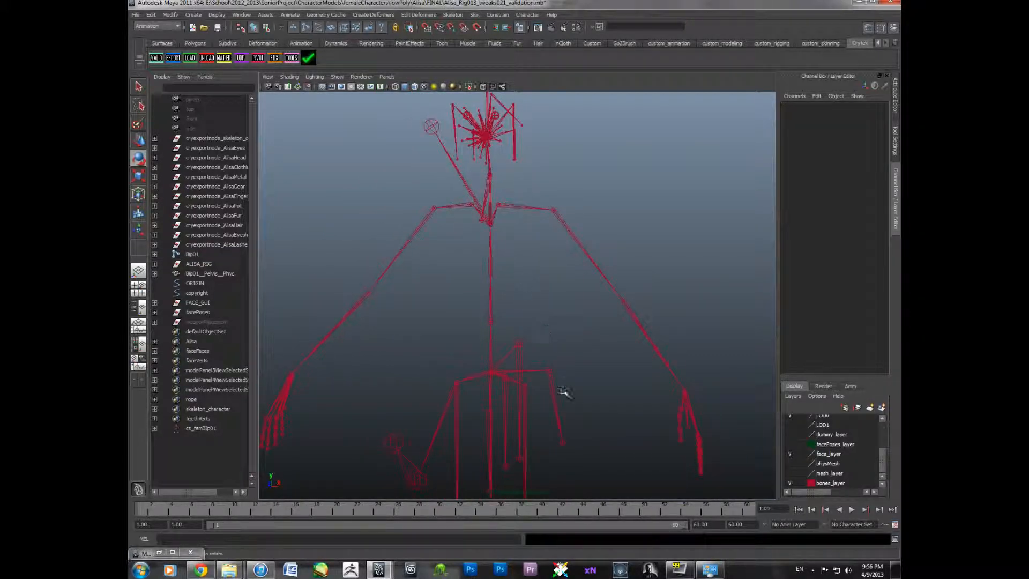
{"action": "left_click", "coordinate": [557, 393]}
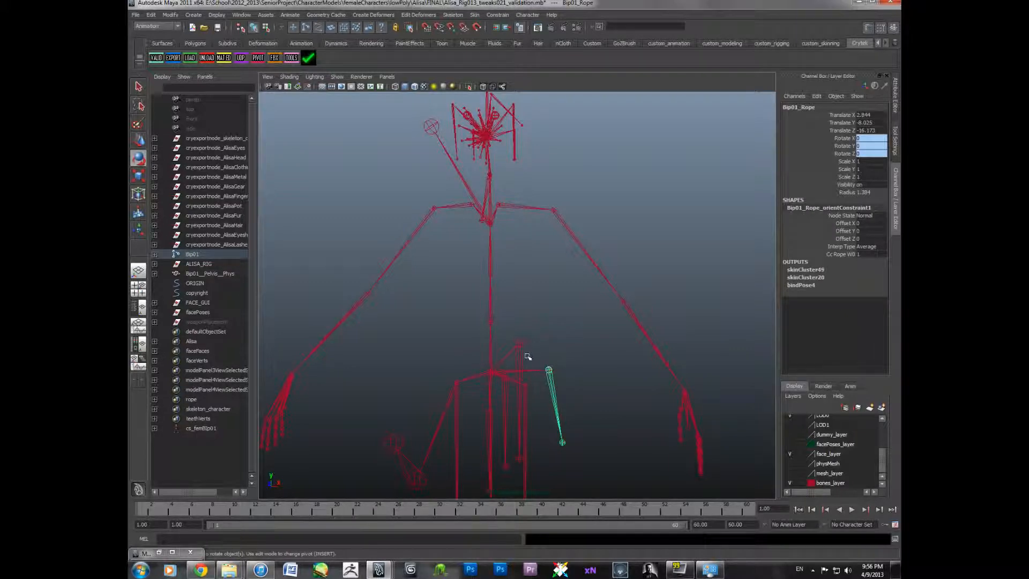
- Select the weapon_bone and alt_weapon_bone01 joints at the hands to check their channels
{"action": "left_click", "coordinate": [558, 340]}
{"action": "left_click_drag", "start_coordinate": [524, 317], "coordinate": [484, 218], "text": "alt"}
{"action": "left_click_drag", "start_coordinate": [452, 185], "coordinate": [465, 189], "text": "alt"}
{"action": "middle_click_drag", "start_coordinate": [466, 209], "coordinate": [473, 196], "text": "alt"}
{"action": "middle_click_drag", "start_coordinate": [565, 352], "coordinate": [514, 301], "text": "alt"}
{"action": "left_click_drag", "start_coordinate": [514, 301], "coordinate": [547, 280], "text": "alt"}
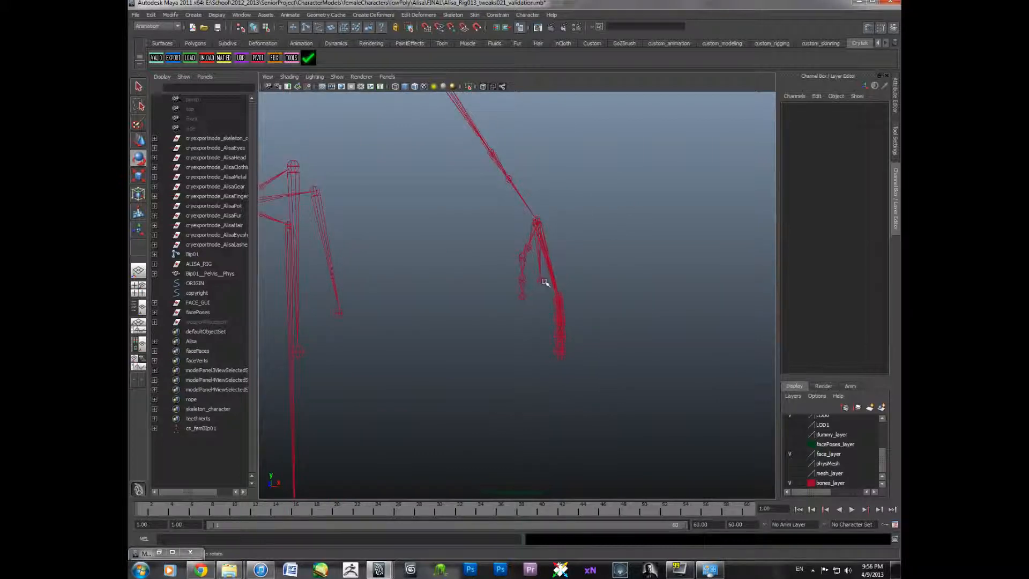
{"action": "left_click", "coordinate": [541, 273]}
{"action": "middle_click_drag", "start_coordinate": [508, 288], "coordinate": [555, 286], "text": "alt"}
{"action": "right_click_drag", "start_coordinate": [555, 286], "coordinate": [483, 288], "text": "alt"}
{"action": "middle_click_drag", "start_coordinate": [474, 287], "coordinate": [631, 290], "text": "alt"}
{"action": "left_click_drag", "start_coordinate": [346, 296], "coordinate": [364, 293], "text": "alt"}
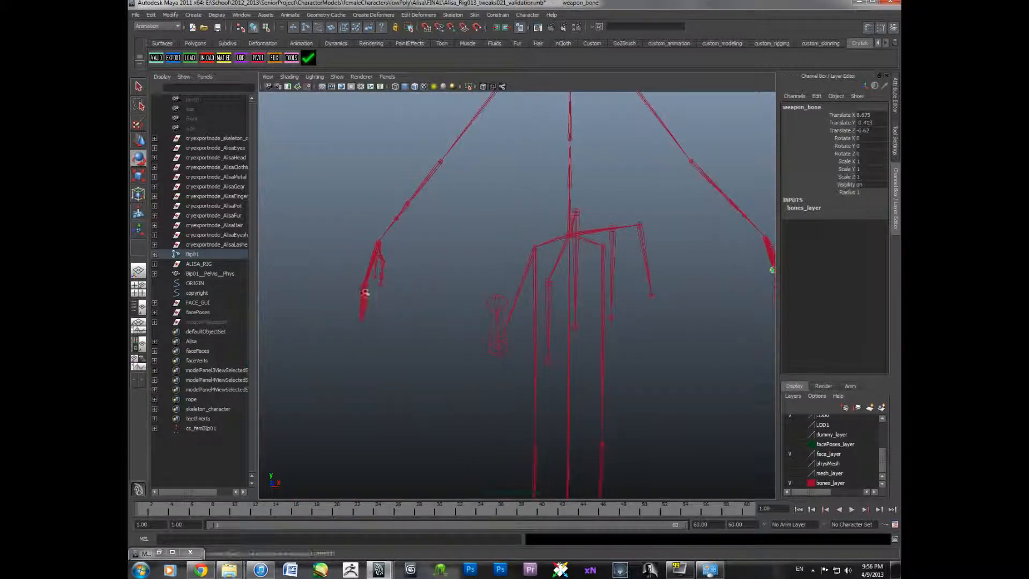
{"action": "left_click", "coordinate": [374, 279]}
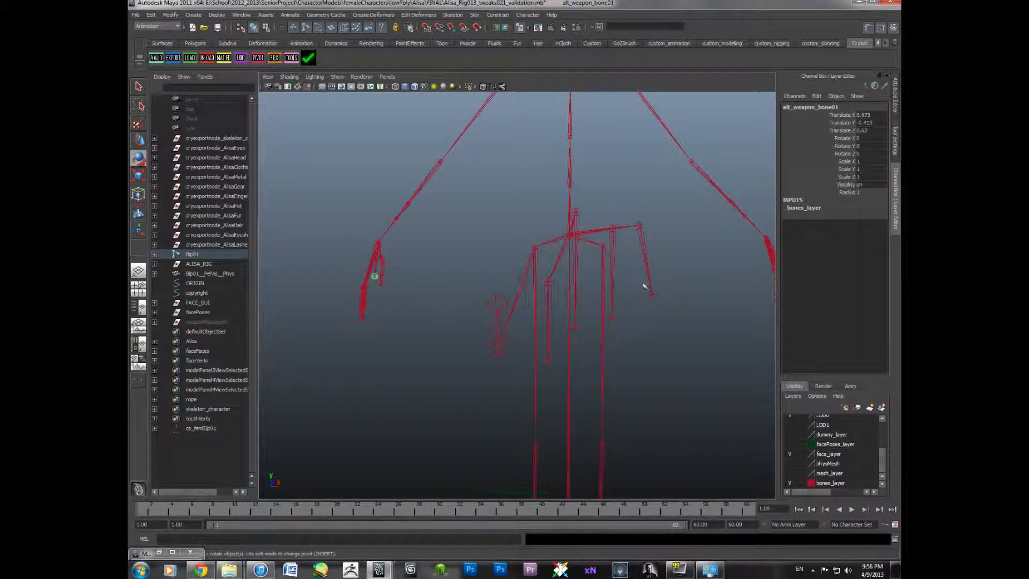
{"action": "left_click_drag", "start_coordinate": [645, 286], "coordinate": [801, 144], "text": "alt"}
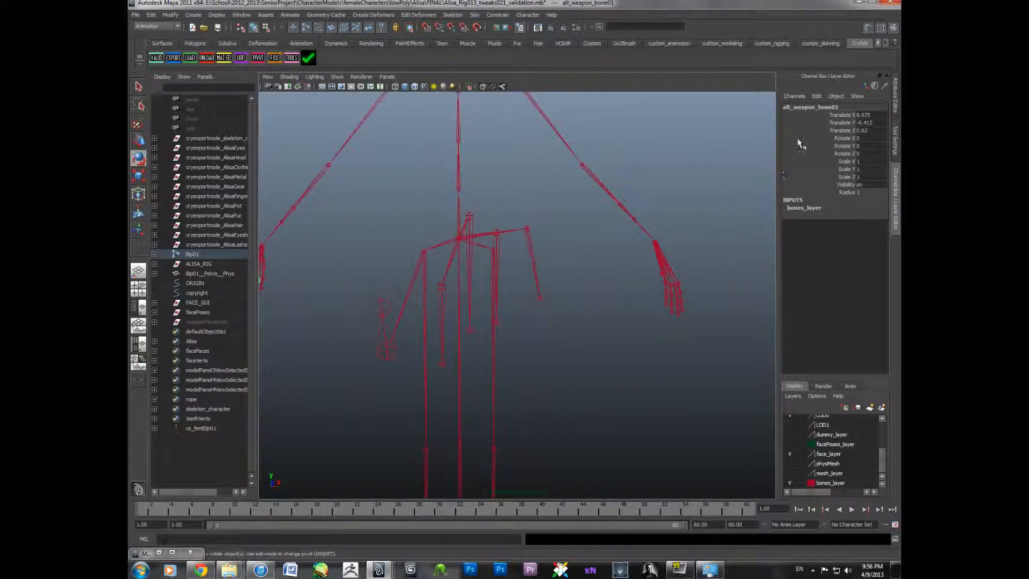
{"action": "left_click", "coordinate": [665, 273]}
{"action": "left_click_drag", "start_coordinate": [650, 297], "coordinate": [619, 277], "text": "alt"}
{"action": "left_click", "coordinate": [623, 252]}
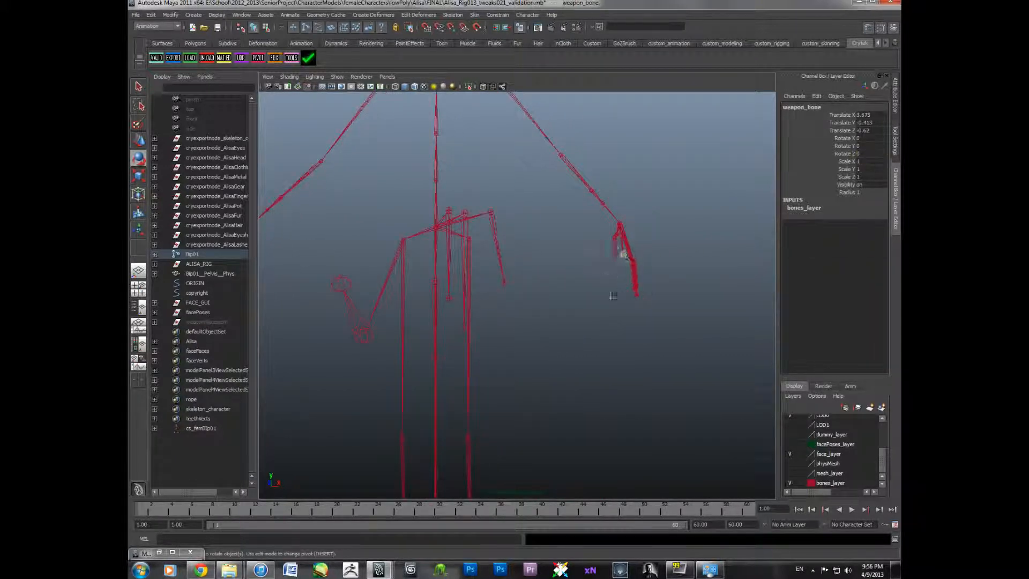
- Show the physMesh display layer again and select the left upper arm joint
{"action": "middle_click_drag", "start_coordinate": [613, 296], "coordinate": [600, 377], "text": "alt"}
{"action": "left_click_drag", "start_coordinate": [600, 377], "coordinate": [537, 327], "text": "alt"}
{"action": "left_click", "coordinate": [551, 324]}
{"action": "middle_click_drag", "start_coordinate": [537, 326], "coordinate": [511, 375], "text": "alt"}
{"action": "left_click", "coordinate": [790, 464]}
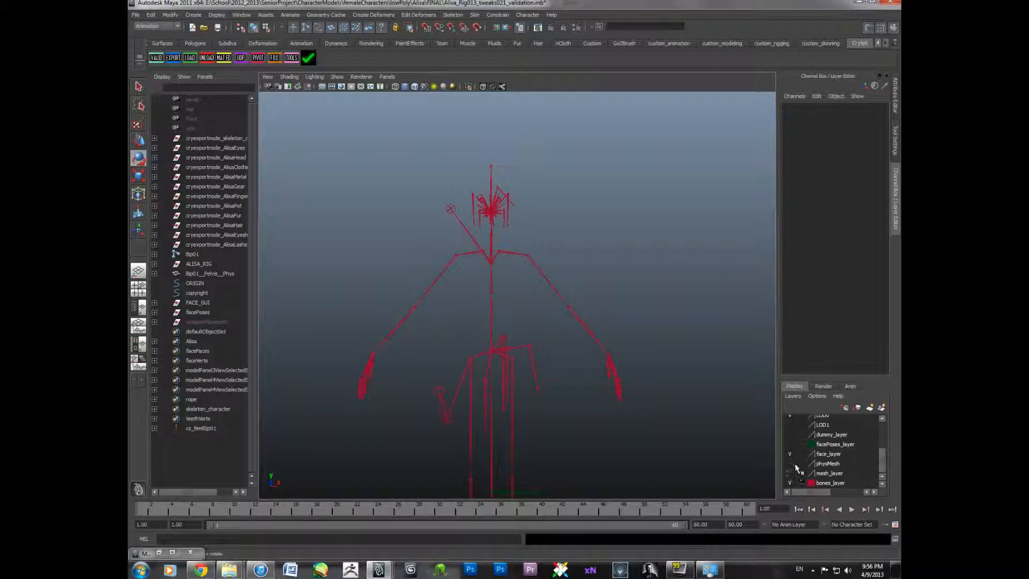
{"action": "middle_click_drag", "start_coordinate": [653, 393], "coordinate": [646, 355], "text": "alt"}
{"action": "left_click", "coordinate": [598, 324]}
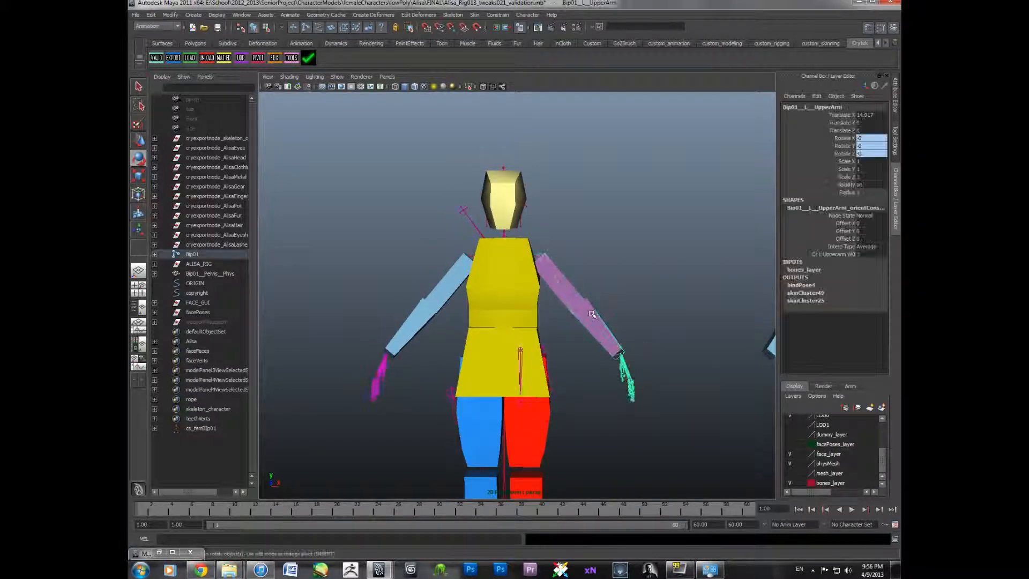
- Select the right forearm joint and the head joint on the reference rig to check their channels
{"action": "left_click", "coordinate": [449, 278]}
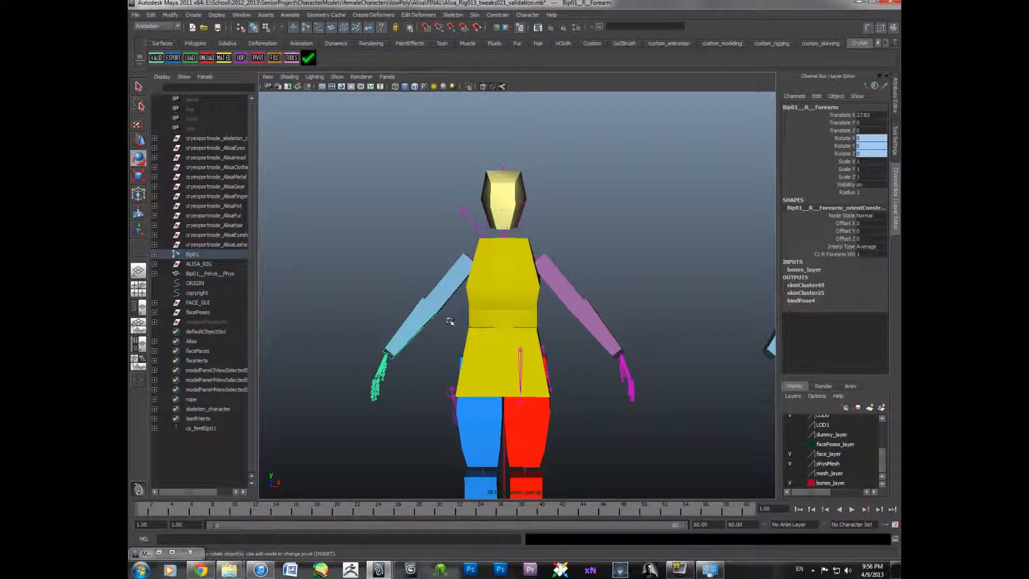
{"action": "middle_click_drag", "start_coordinate": [427, 320], "coordinate": [440, 327], "text": "alt"}
{"action": "left_click", "coordinate": [458, 304]}
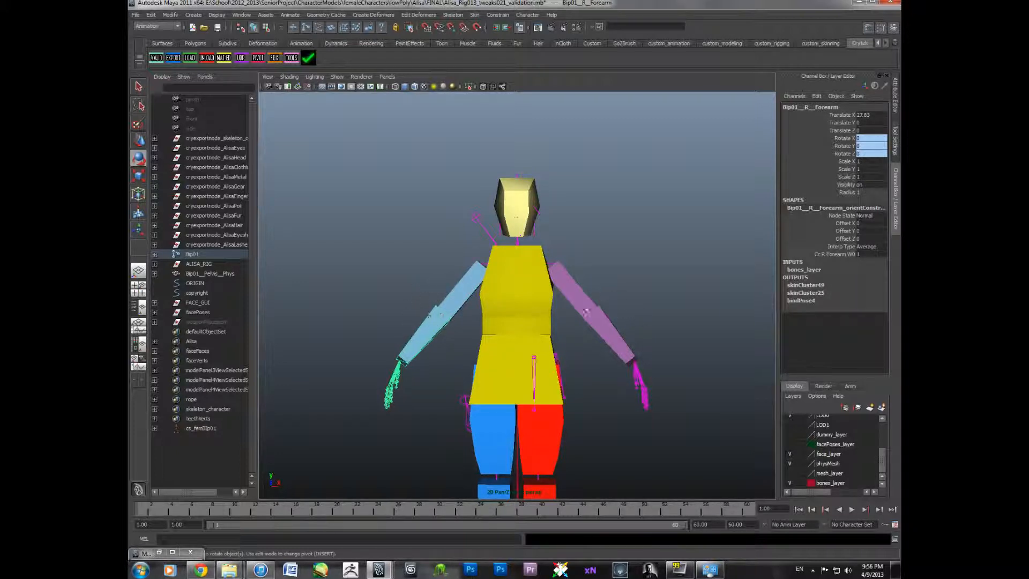
{"action": "left_click", "coordinate": [521, 210]}
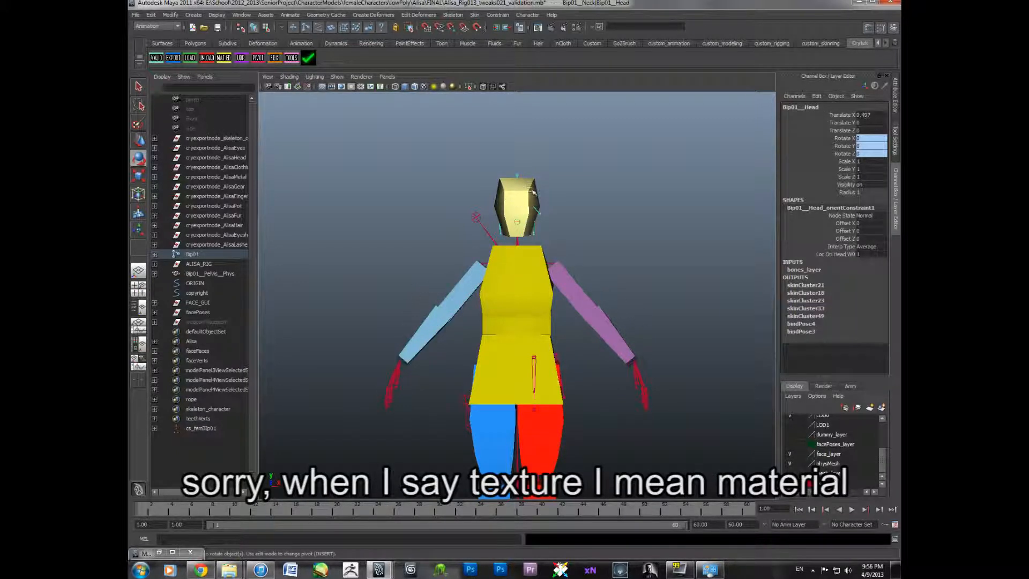
- Select the left upper arm physics proxy to inspect its channels
{"action": "middle_click_drag", "start_coordinate": [539, 372], "coordinate": [548, 202], "text": "alt"}
{"action": "middle_click_drag", "start_coordinate": [560, 285], "coordinate": [549, 444], "text": "alt"}
{"action": "left_click", "coordinate": [577, 277]}
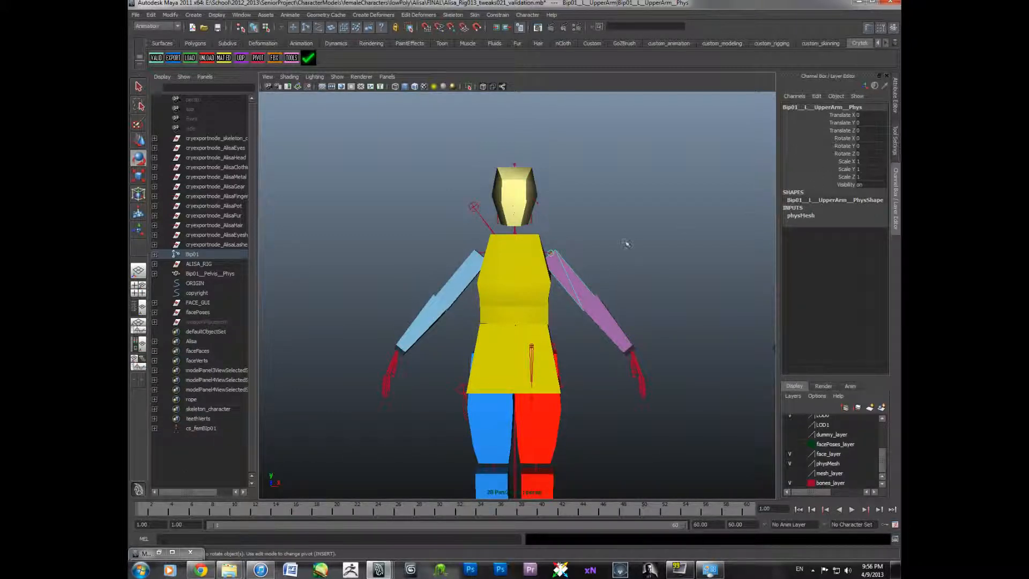
{"action": "scroll", "coordinate": [623, 242], "scroll_direction": "up", "scroll_amount": 5}
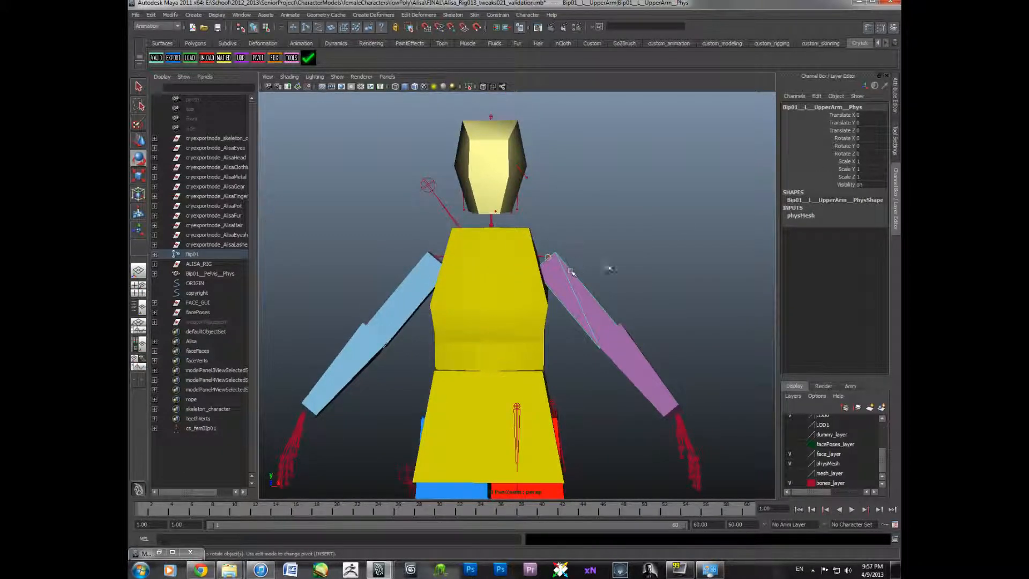
- Open the Attribute Editor for the left upper arm physics proxy to inspect its transform attributes
{"action": "left_click", "coordinate": [895, 96]}
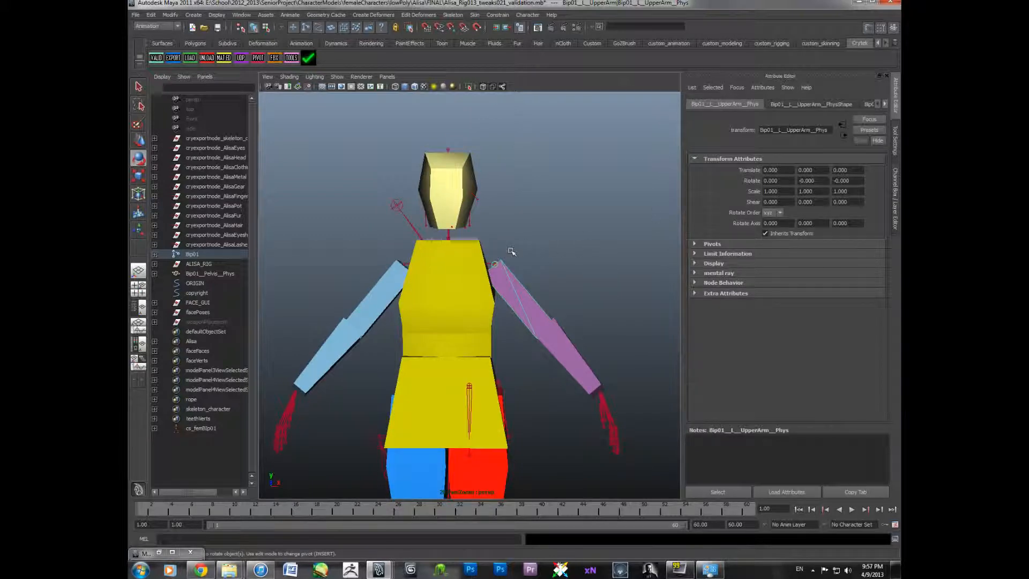
{"action": "left_click", "coordinate": [538, 256]}
{"action": "mouse_move", "coordinate": [537, 255]}
{"action": "middle_mouse_down", "text": "alt"}
{"action": "mouse_move", "coordinate": [535, 246]}
{"action": "mouse_move", "coordinate": [551, 248]}
{"action": "middle_mouse_up", "text": "alt"}
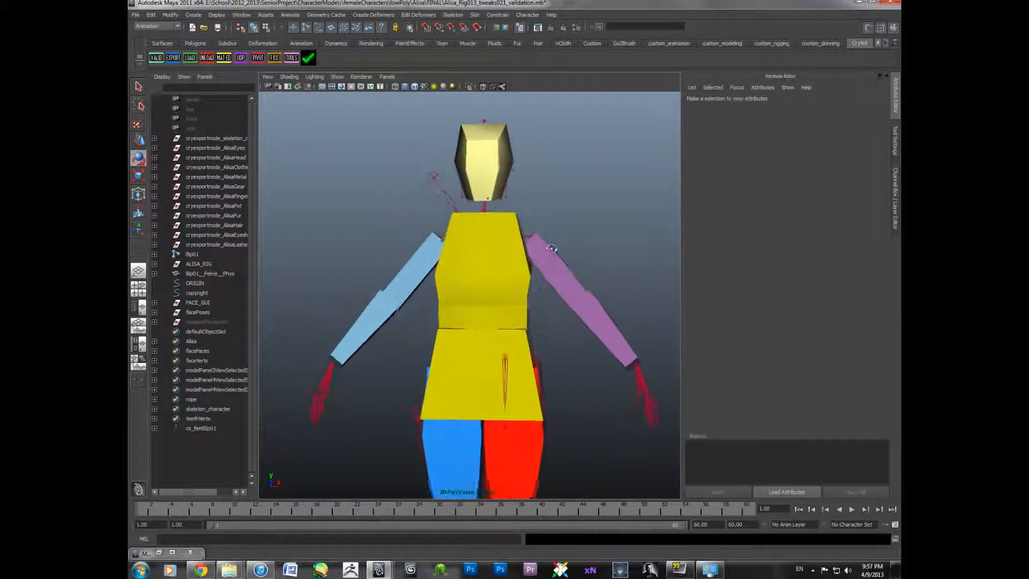
{"action": "left_click_drag", "start_coordinate": [552, 248], "coordinate": [548, 242], "text": "alt"}
{"action": "left_click", "coordinate": [549, 248]}
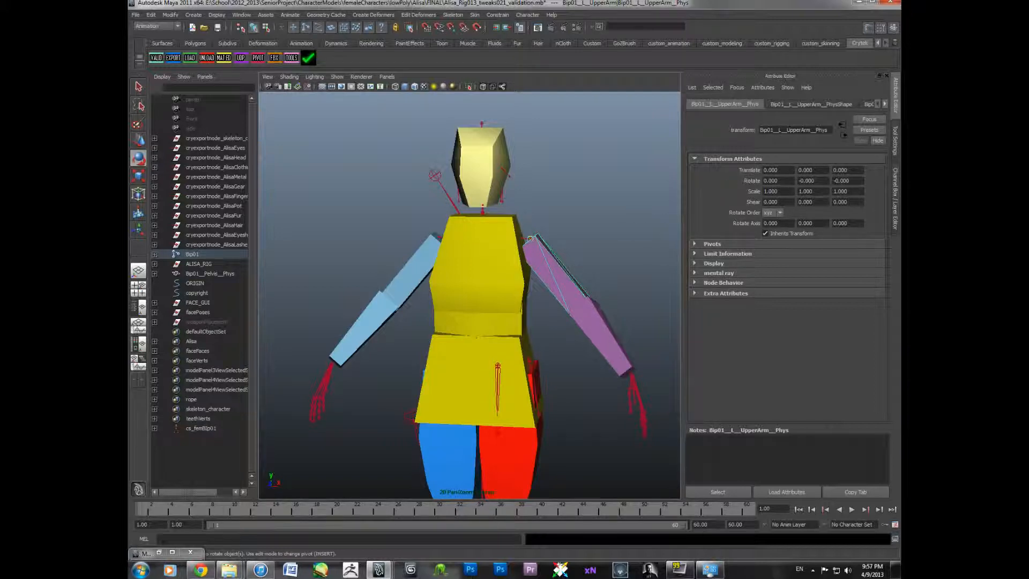
- Examine the physics proxy body and the reference rig from several angles
{"action": "left_click_drag", "start_coordinate": [810, 130], "coordinate": [823, 130]}
{"action": "left_click", "coordinate": [625, 222]}
{"action": "left_click_drag", "start_coordinate": [586, 236], "coordinate": [536, 252], "text": "alt"}
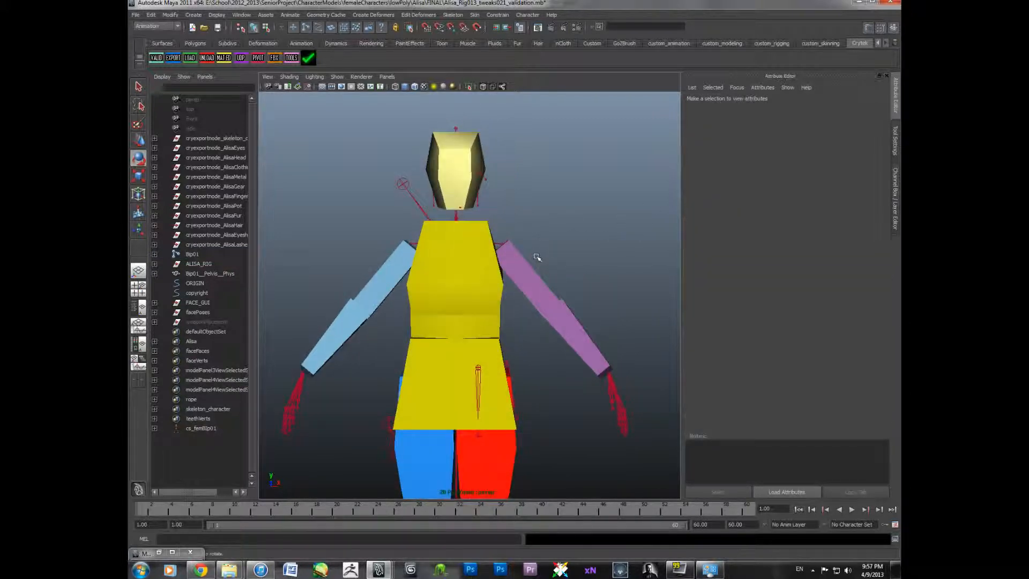
{"action": "middle_click_drag", "start_coordinate": [554, 293], "coordinate": [579, 237], "text": "alt"}
{"action": "left_click_drag", "start_coordinate": [579, 236], "coordinate": [547, 277], "text": "alt"}
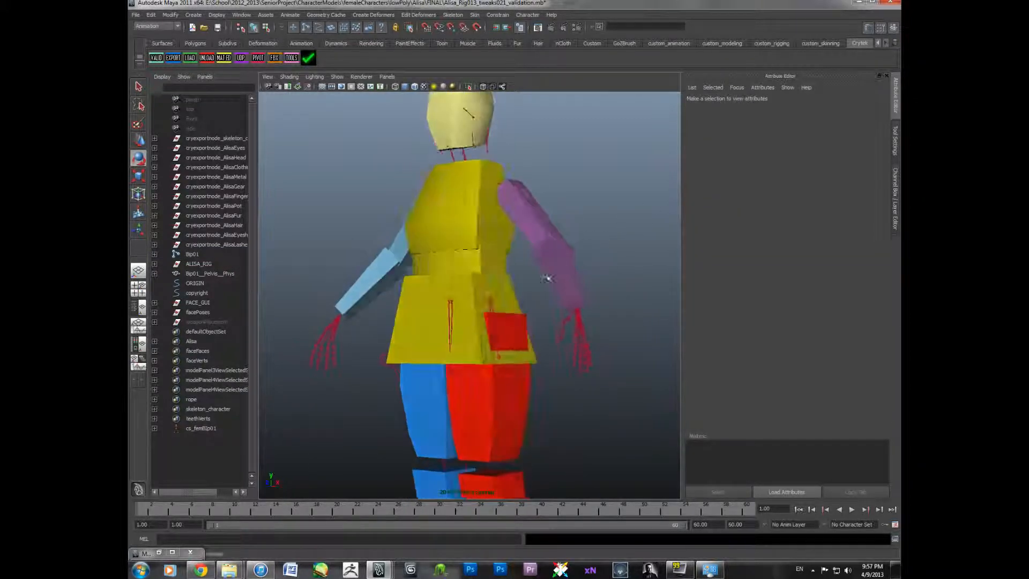
{"action": "scroll", "coordinate": [470, 305], "scroll_direction": "down", "scroll_amount": 5}
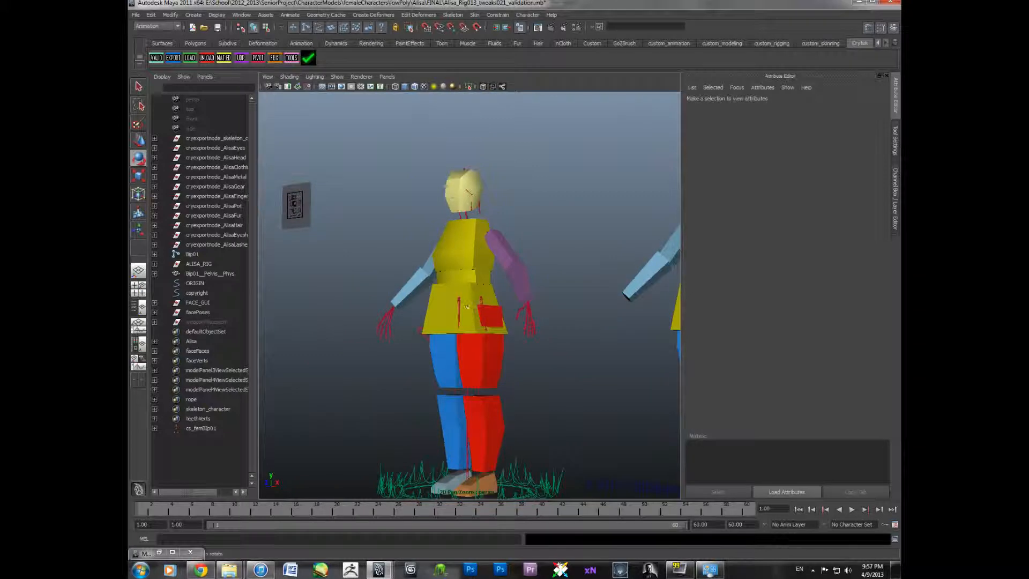
{"action": "left_click_drag", "start_coordinate": [466, 307], "coordinate": [487, 321], "text": "alt"}
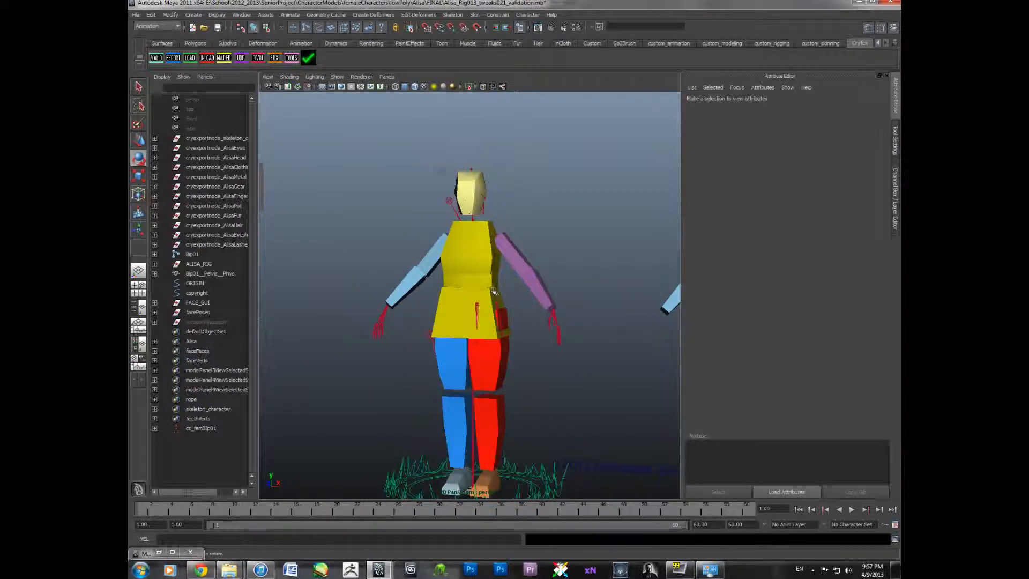
{"action": "scroll", "coordinate": [493, 290], "scroll_direction": "up", "scroll_amount": 3}
{"action": "middle_click_drag", "start_coordinate": [493, 290], "coordinate": [450, 365], "text": "alt"}
{"action": "scroll", "coordinate": [448, 361], "scroll_direction": "up", "scroll_amount": 3}
{"action": "left_click_drag", "start_coordinate": [438, 352], "coordinate": [463, 344], "text": "alt"}
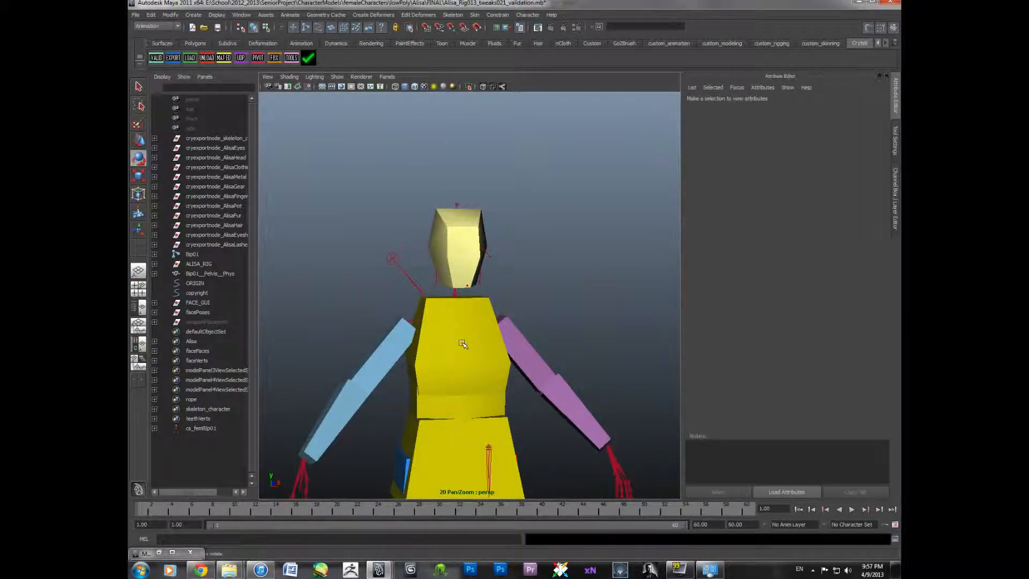
{"action": "scroll", "coordinate": [509, 348], "scroll_direction": "down", "scroll_amount": 4}
{"action": "middle_click_drag", "start_coordinate": [502, 354], "coordinate": [500, 329], "text": "alt"}
{"action": "left_click_drag", "start_coordinate": [500, 329], "coordinate": [474, 331], "text": "alt"}
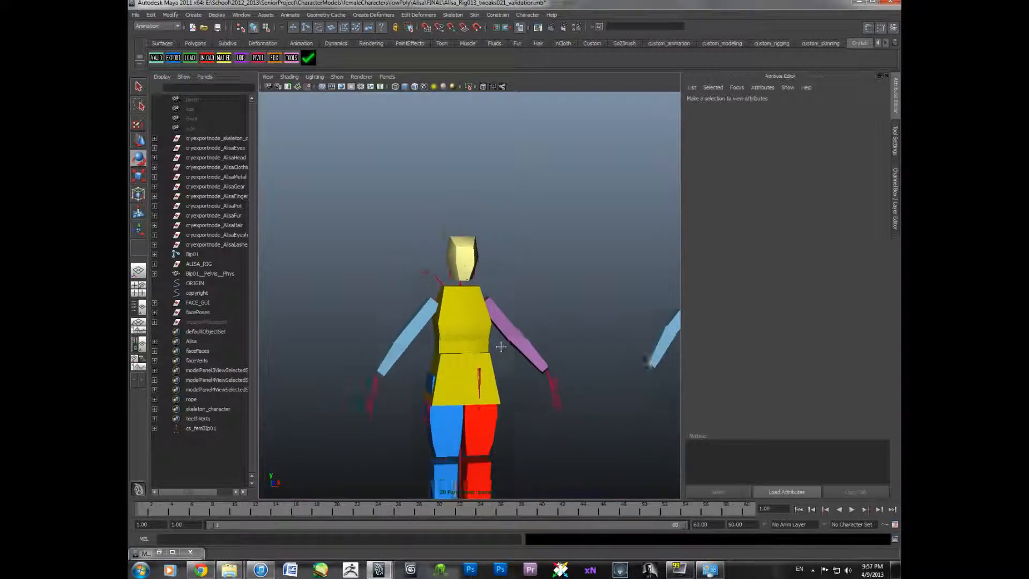
{"action": "middle_click_drag", "start_coordinate": [474, 342], "coordinate": [476, 268], "text": "alt"}
{"action": "left_click_drag", "start_coordinate": [475, 269], "coordinate": [480, 297], "text": "alt"}
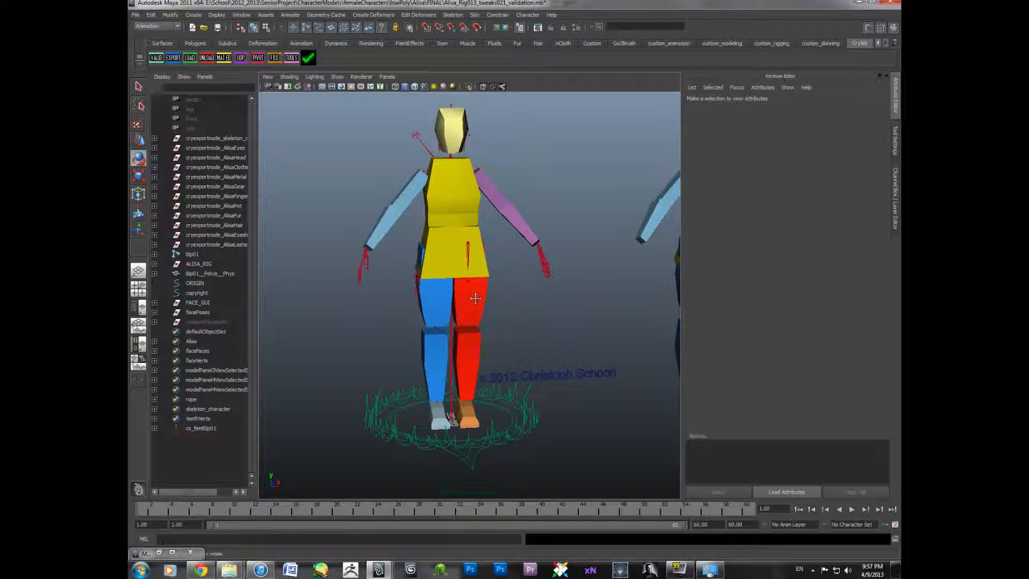
{"action": "middle_click_drag", "start_coordinate": [476, 296], "coordinate": [470, 343], "text": "alt"}
- Select the pelvis physics proxy to inspect its transform attributes
{"action": "scroll", "coordinate": [469, 343], "scroll_direction": "up", "scroll_amount": 3}
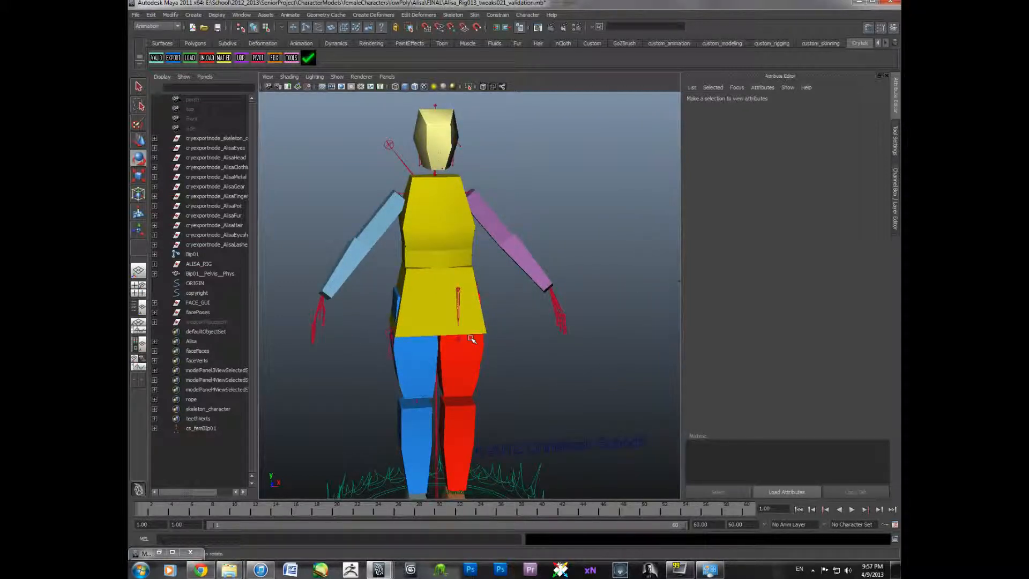
{"action": "mouse_move", "coordinate": [467, 291]}
{"action": "middle_mouse_down", "text": "alt"}
{"action": "mouse_move", "coordinate": [475, 332]}
{"action": "mouse_move", "coordinate": [464, 308]}
{"action": "middle_mouse_up", "text": "alt"}
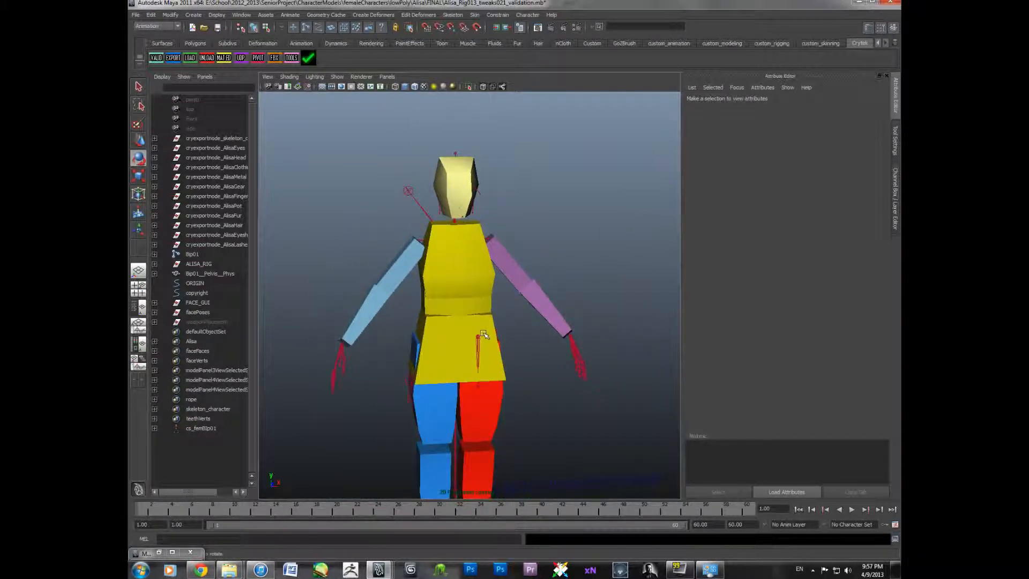
{"action": "scroll", "coordinate": [492, 325], "scroll_direction": "down", "scroll_amount": 4}
{"action": "left_click_drag", "start_coordinate": [464, 308], "coordinate": [466, 300], "text": "alt"}
{"action": "left_click", "coordinate": [644, 271]}
{"action": "middle_click_drag", "start_coordinate": [643, 272], "coordinate": [564, 295], "text": "alt"}
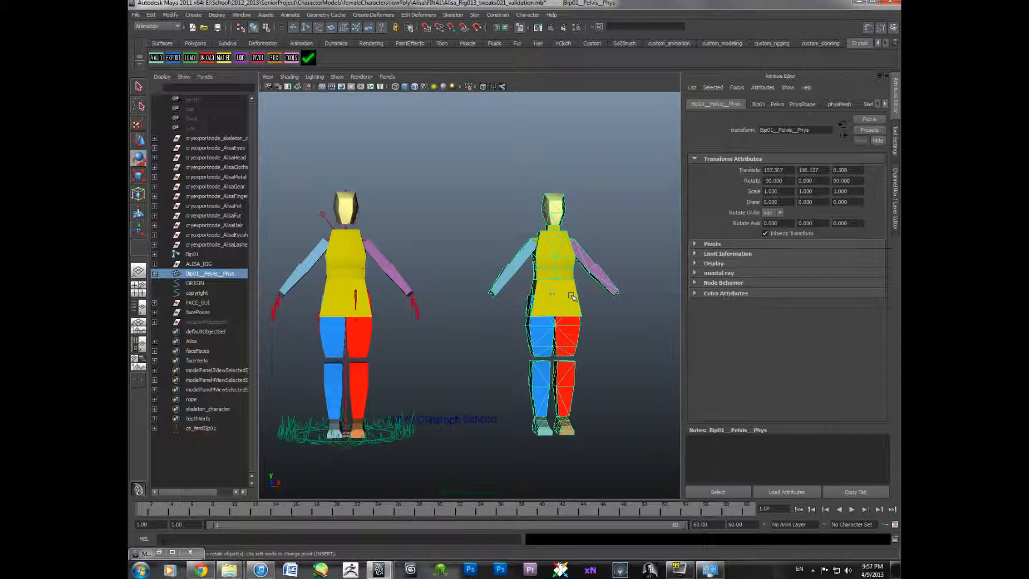
- Examine the physics proxy model up close from different angles
{"action": "middle_click_drag", "start_coordinate": [471, 351], "coordinate": [441, 364], "text": "alt"}
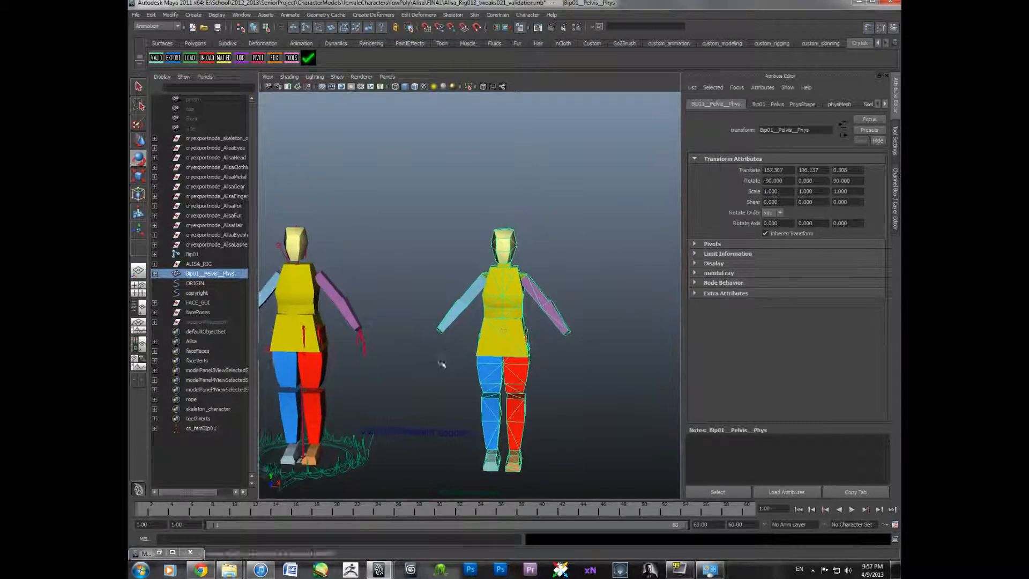
{"action": "left_click_drag", "start_coordinate": [441, 364], "coordinate": [464, 351], "text": "alt"}
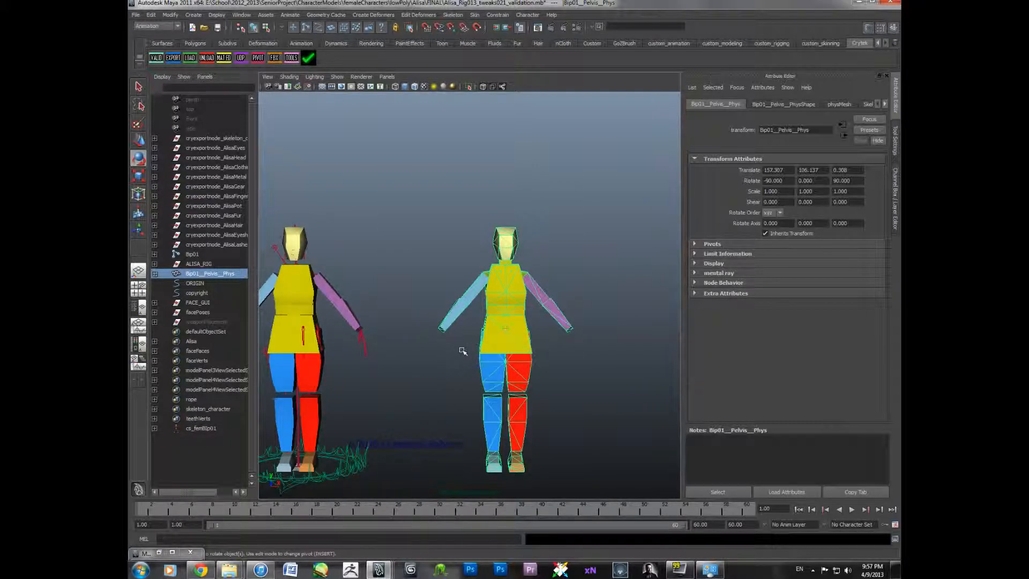
{"action": "middle_click_drag", "start_coordinate": [536, 321], "coordinate": [528, 328], "text": "alt"}
{"action": "scroll", "coordinate": [528, 327], "scroll_direction": "up", "scroll_amount": 3}
{"action": "mouse_move", "coordinate": [466, 323]}
{"action": "middle_mouse_down", "text": "alt"}
{"action": "mouse_move", "coordinate": [541, 316]}
{"action": "mouse_move", "coordinate": [494, 312]}
{"action": "mouse_move", "coordinate": [453, 328]}
{"action": "middle_mouse_up", "text": "alt"}
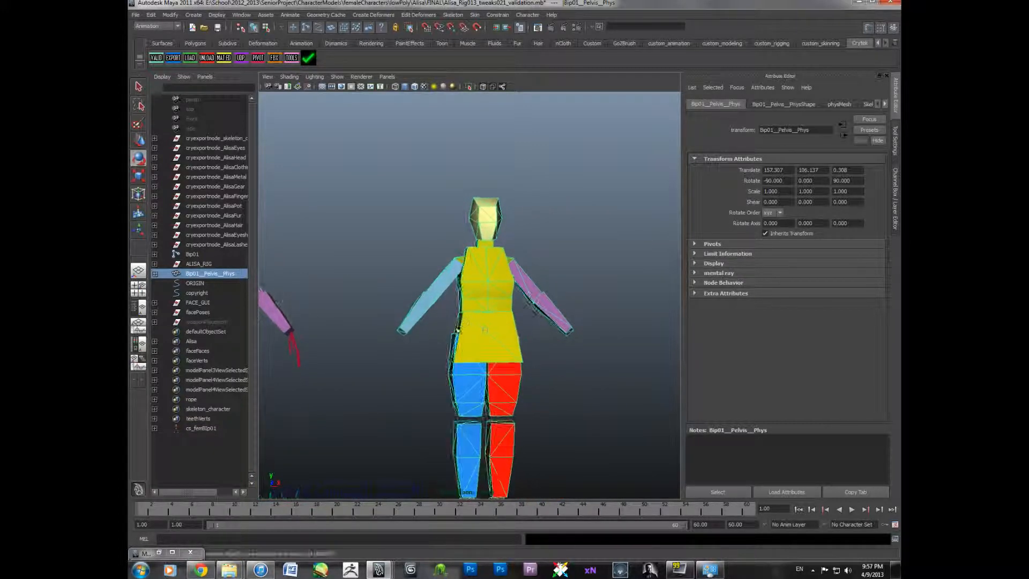
{"action": "left_click", "coordinate": [445, 337]}
{"action": "scroll", "coordinate": [444, 336], "scroll_direction": "up", "scroll_amount": 3}
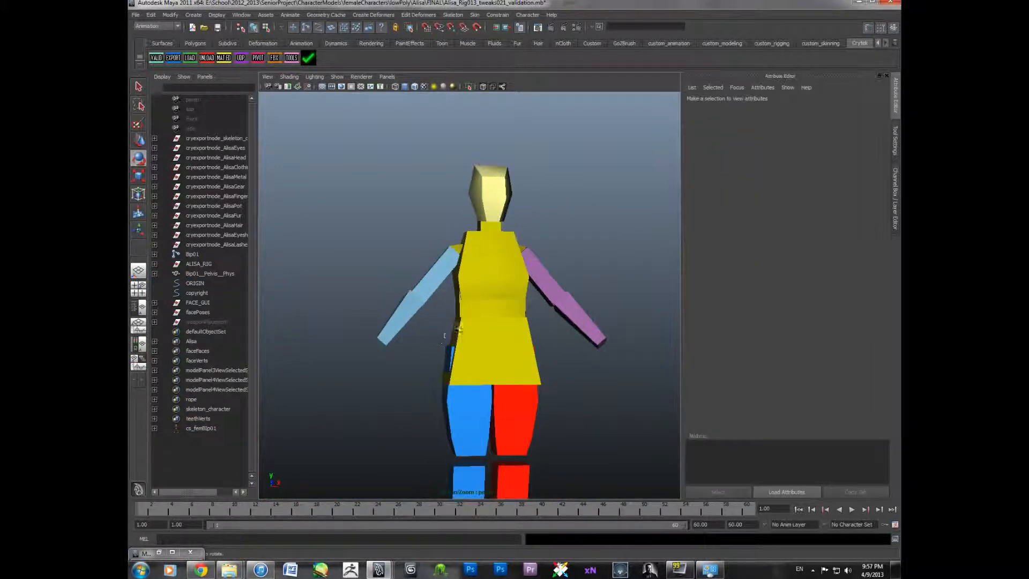
{"action": "left_click", "coordinate": [471, 332]}
{"action": "left_click", "coordinate": [427, 337]}
{"action": "scroll", "coordinate": [450, 336], "scroll_direction": "down", "scroll_amount": 8}
{"action": "scroll", "coordinate": [451, 336], "scroll_direction": "up", "scroll_amount": 5}
{"action": "middle_click_drag", "start_coordinate": [451, 336], "coordinate": [459, 362], "text": "alt"}
{"action": "scroll", "coordinate": [463, 374], "scroll_direction": "up", "scroll_amount": 3}
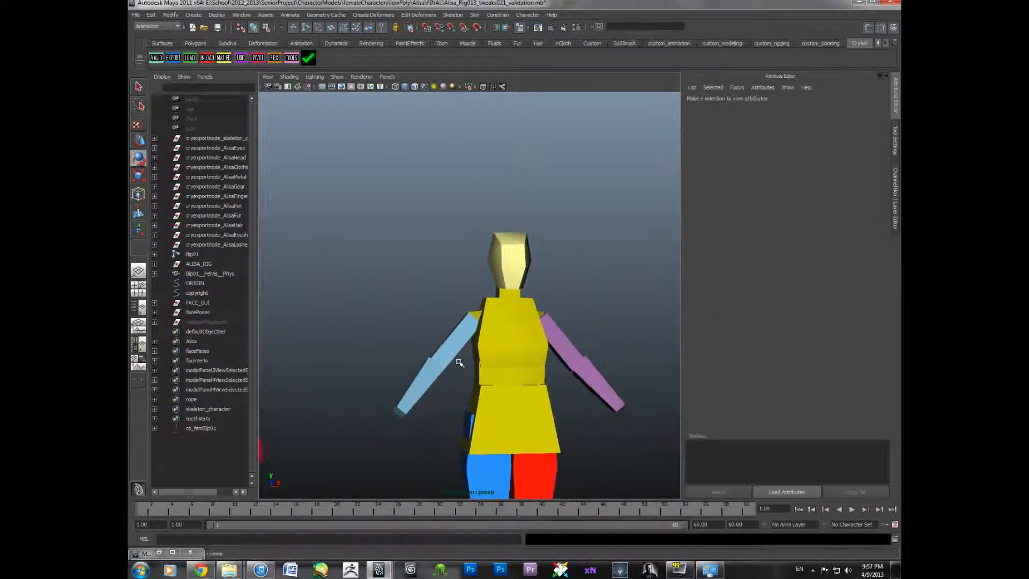
{"action": "scroll", "coordinate": [506, 348], "scroll_direction": "down", "scroll_amount": 3}
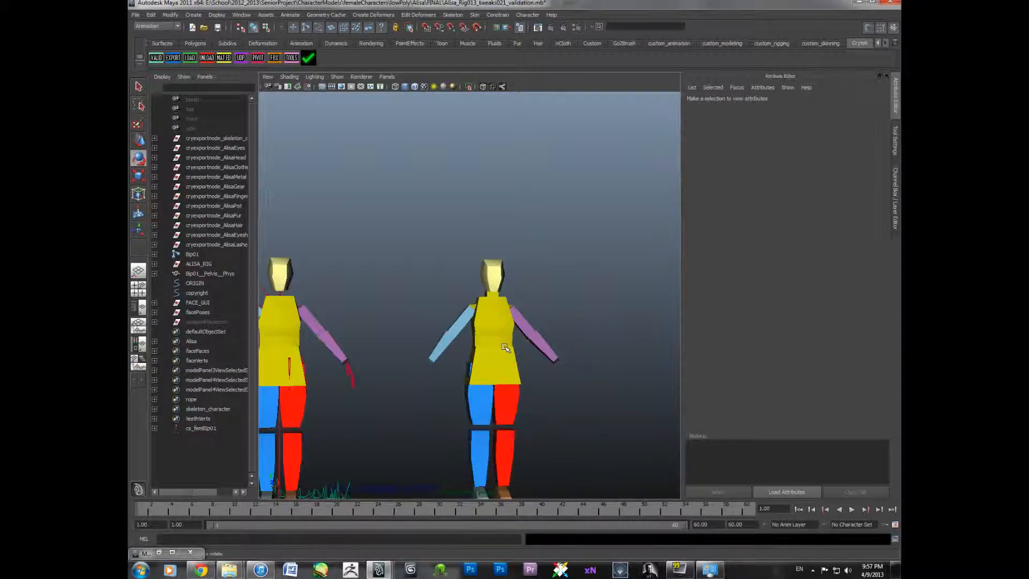
{"action": "scroll", "coordinate": [505, 349], "scroll_direction": "up", "scroll_amount": 5}
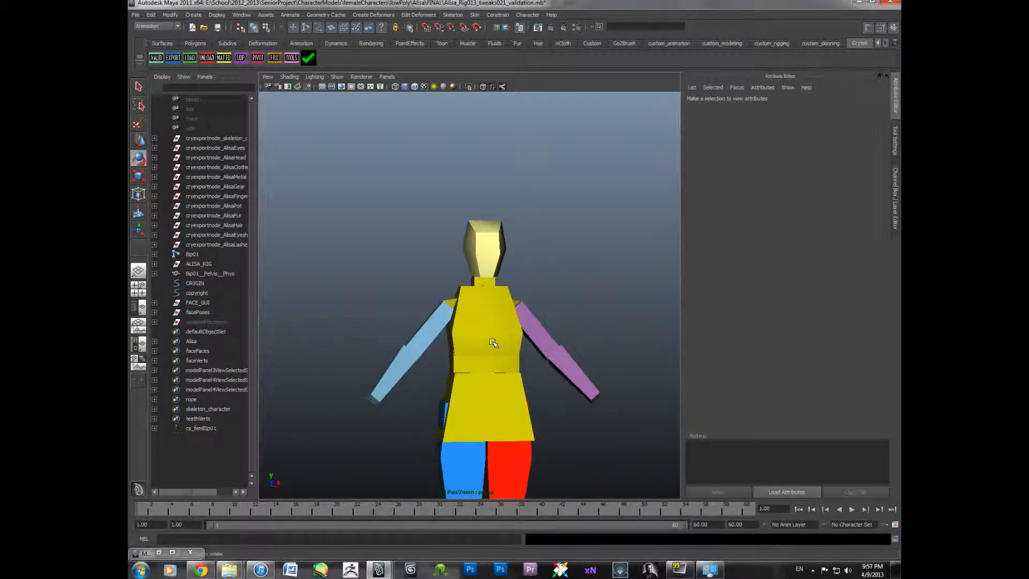
- Select the spine and right upper arm physics proxies to inspect their transform attributes
{"action": "left_click", "coordinate": [509, 353]}
{"action": "left_click", "coordinate": [510, 304]}
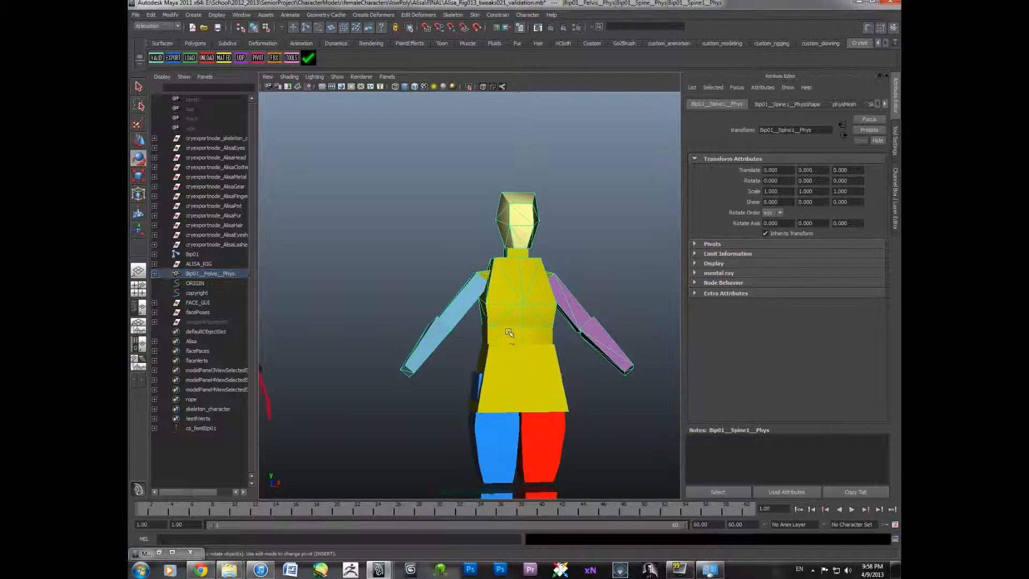
{"action": "left_click", "coordinate": [448, 321]}
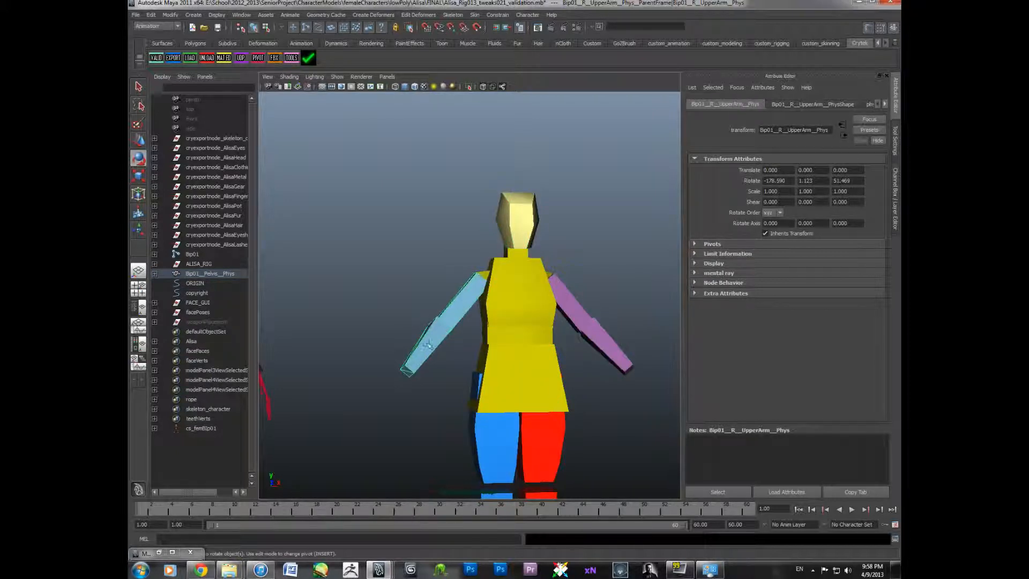
- Select the left and right thigh physics proxies to compare their transform attributes
{"action": "scroll", "coordinate": [459, 321], "scroll_direction": "down", "scroll_amount": 4}
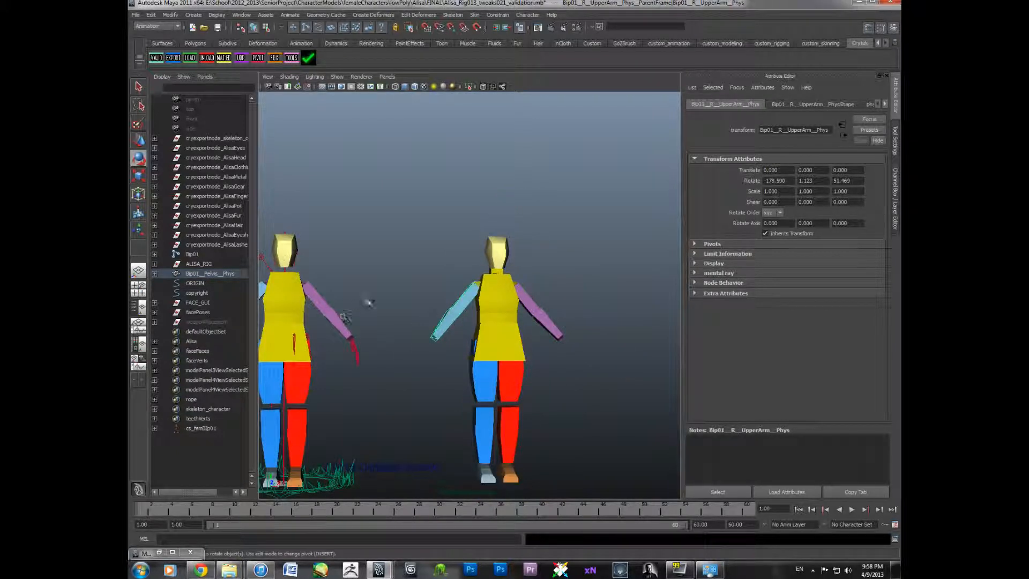
{"action": "middle_click_drag", "start_coordinate": [476, 359], "coordinate": [451, 330], "text": "alt"}
{"action": "scroll", "coordinate": [442, 338], "scroll_direction": "up", "scroll_amount": 4}
{"action": "left_click", "coordinate": [458, 384]}
{"action": "left_click", "coordinate": [507, 388]}
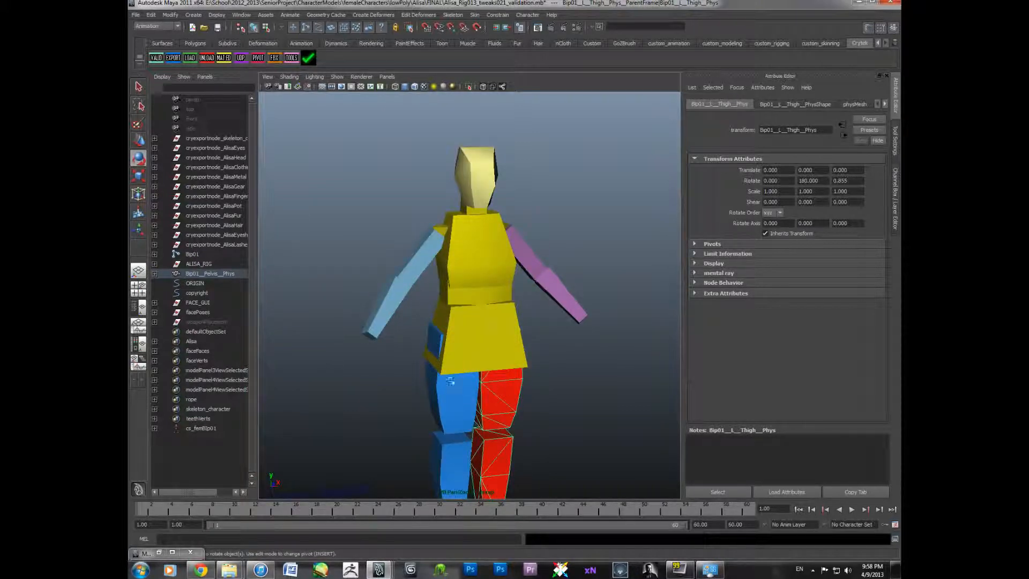
{"action": "left_click", "coordinate": [458, 383]}
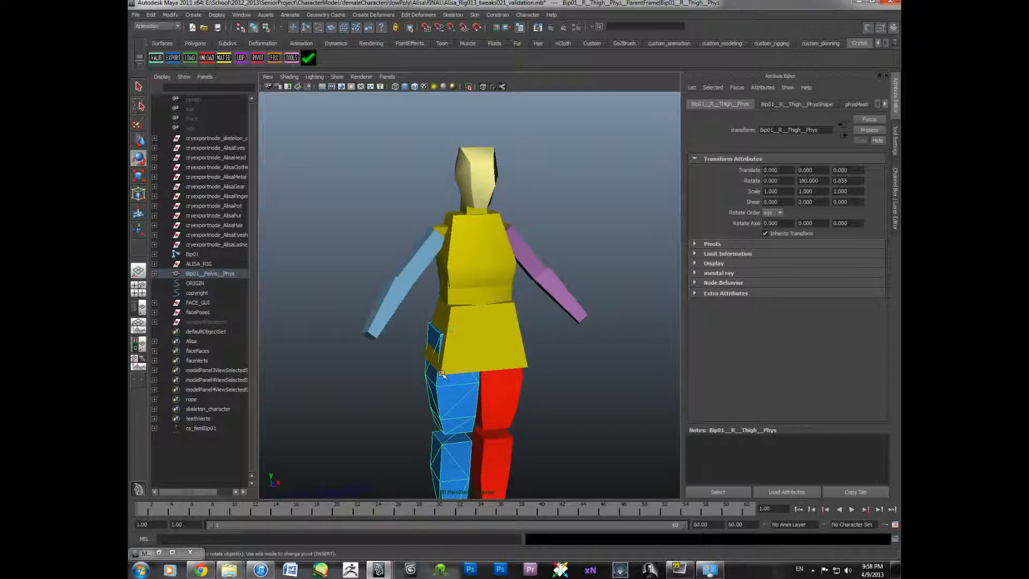
- Inspect the parent frame nodes above the thigh, right upper arm and head physics proxies
{"action": "key", "text": "Up"}
{"action": "left_click", "coordinate": [413, 257]}
{"action": "key", "text": "Up"}
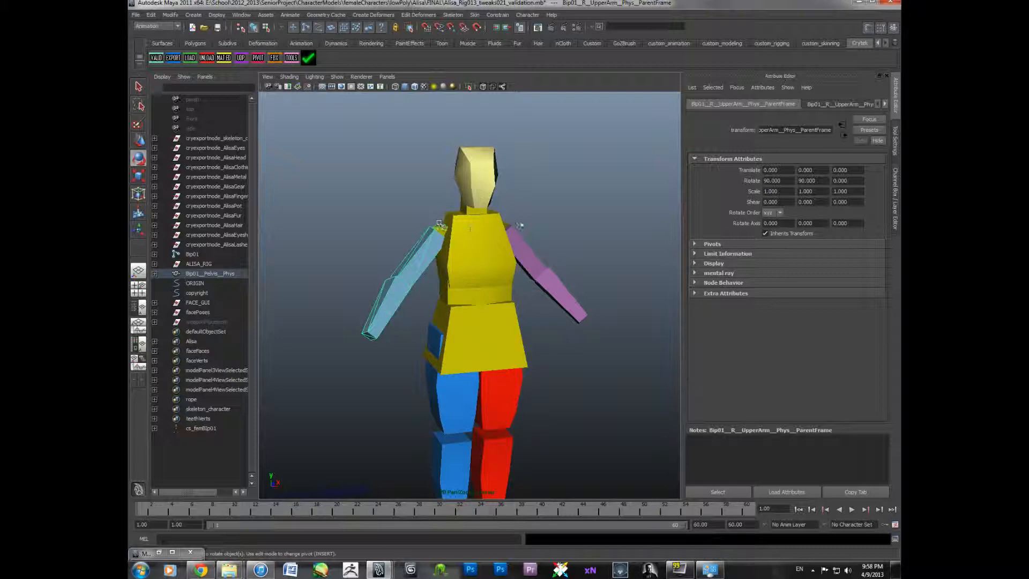
{"action": "left_click", "coordinate": [513, 219]}
{"action": "left_click", "coordinate": [484, 210]}
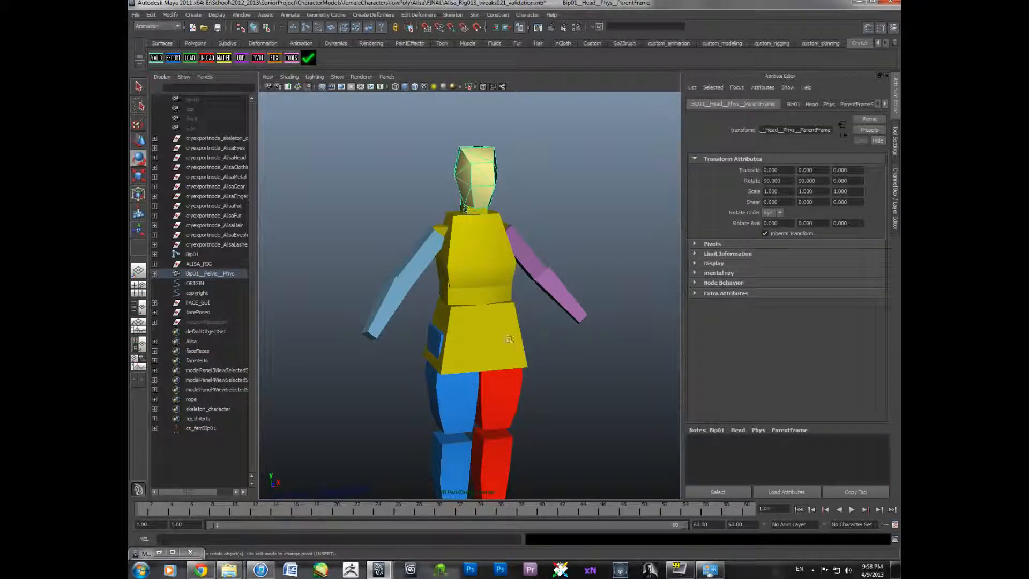
{"action": "left_click", "coordinate": [509, 325]}
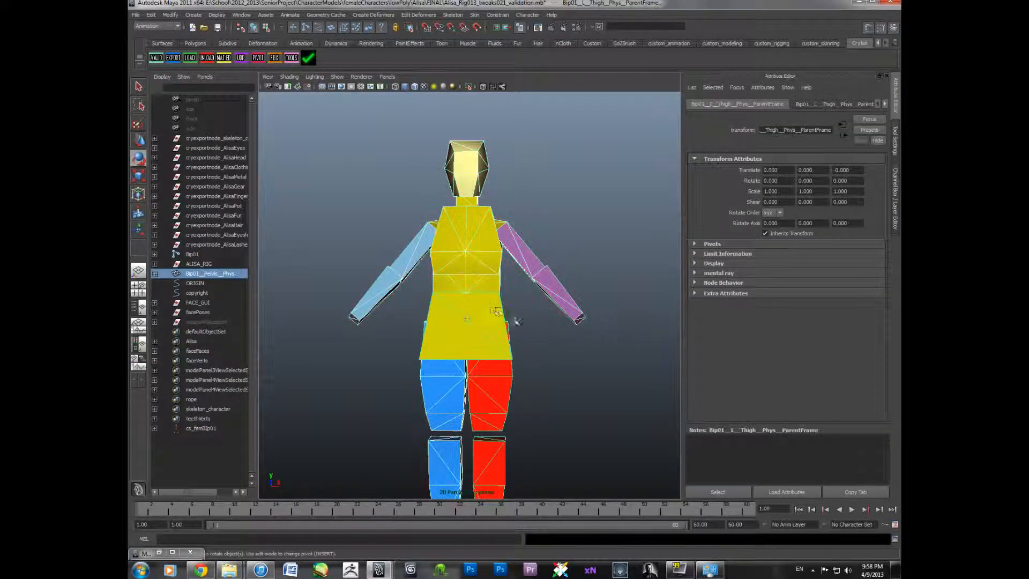
- Select the right upper arm parent frame and the left forearm physics proxy to inspect their attributes
{"action": "middle_click_drag", "start_coordinate": [487, 324], "coordinate": [479, 372], "text": "alt"}
{"action": "scroll", "coordinate": [492, 364], "scroll_direction": "up", "scroll_amount": 4}
{"action": "left_click_drag", "start_coordinate": [479, 372], "coordinate": [497, 349], "text": "alt"}
{"action": "left_click", "coordinate": [445, 268]}
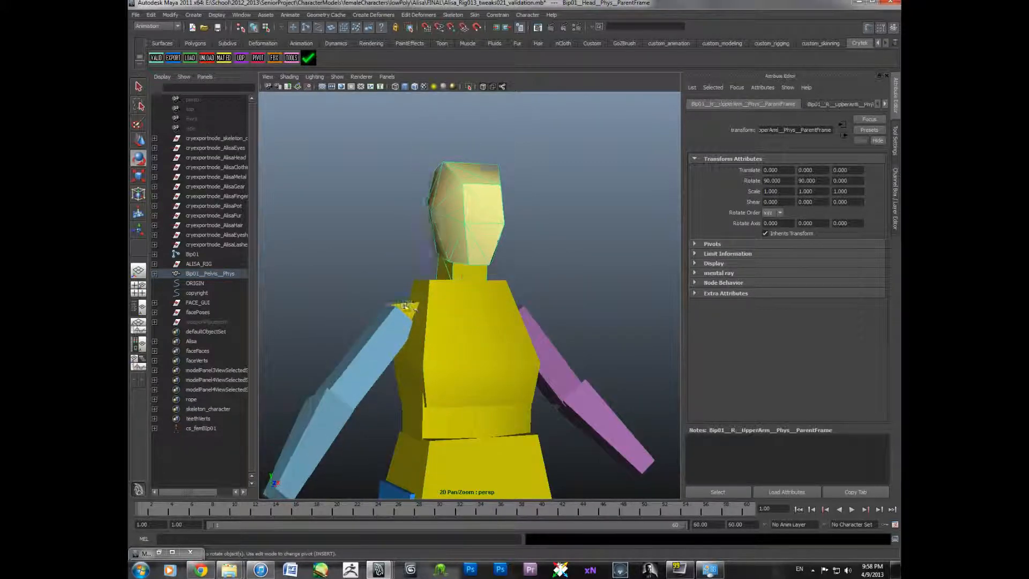
{"action": "left_click", "coordinate": [409, 310]}
{"action": "scroll", "coordinate": [403, 301], "scroll_direction": "down", "scroll_amount": 4}
{"action": "middle_click_drag", "start_coordinate": [403, 301], "coordinate": [527, 313], "text": "alt"}
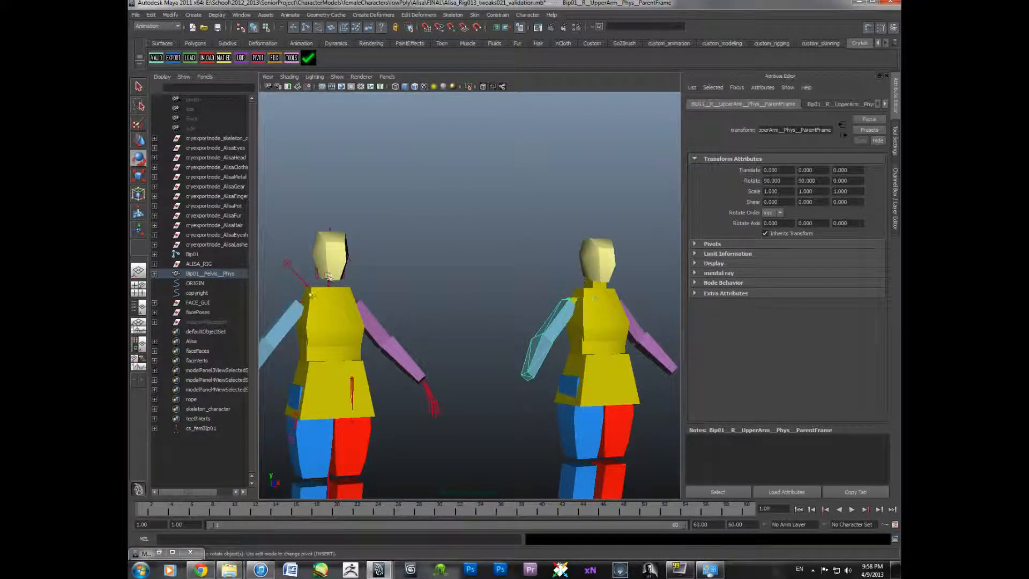
{"action": "left_click_drag", "start_coordinate": [595, 298], "coordinate": [577, 288], "text": "alt"}
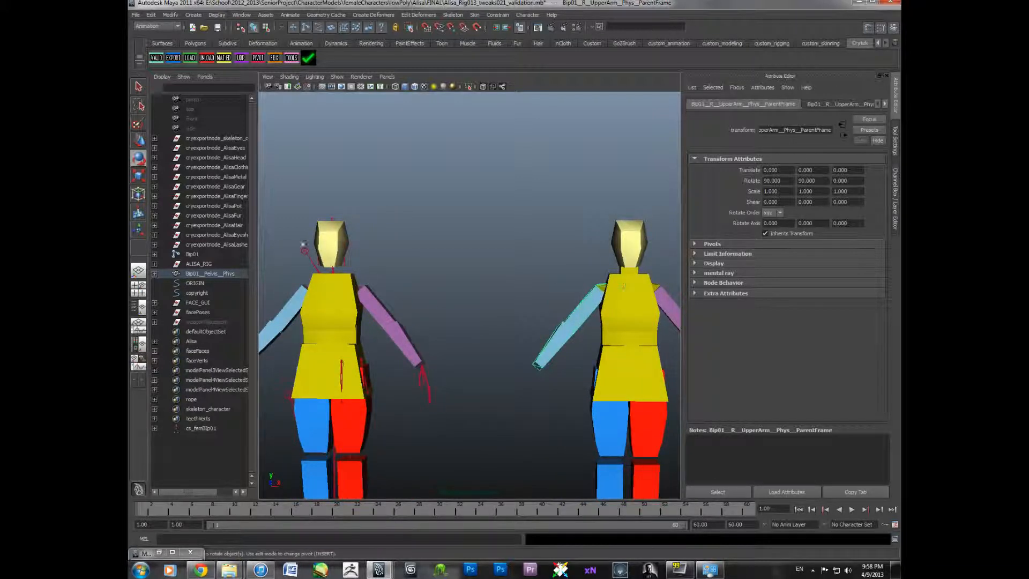
{"action": "middle_click_drag", "start_coordinate": [401, 320], "coordinate": [467, 296], "text": "alt"}
{"action": "left_click", "coordinate": [455, 315]}
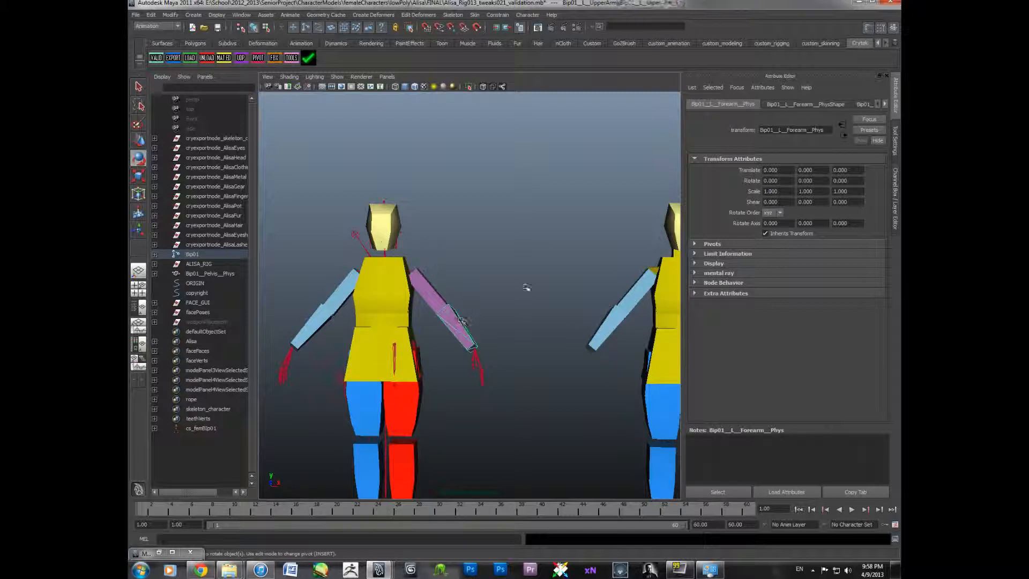
- Return to the Channel Box and select the left upper arm joint to check its channels
{"action": "left_click", "coordinate": [896, 183]}
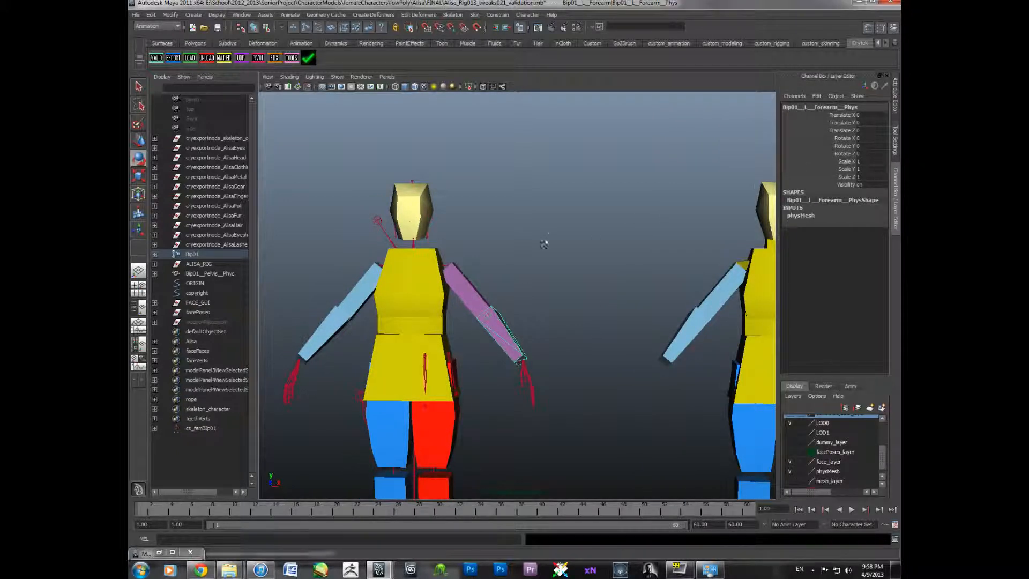
{"action": "middle_click_drag", "start_coordinate": [510, 293], "coordinate": [542, 260], "text": "alt"}
{"action": "left_click_drag", "start_coordinate": [542, 260], "coordinate": [540, 265], "text": "alt"}
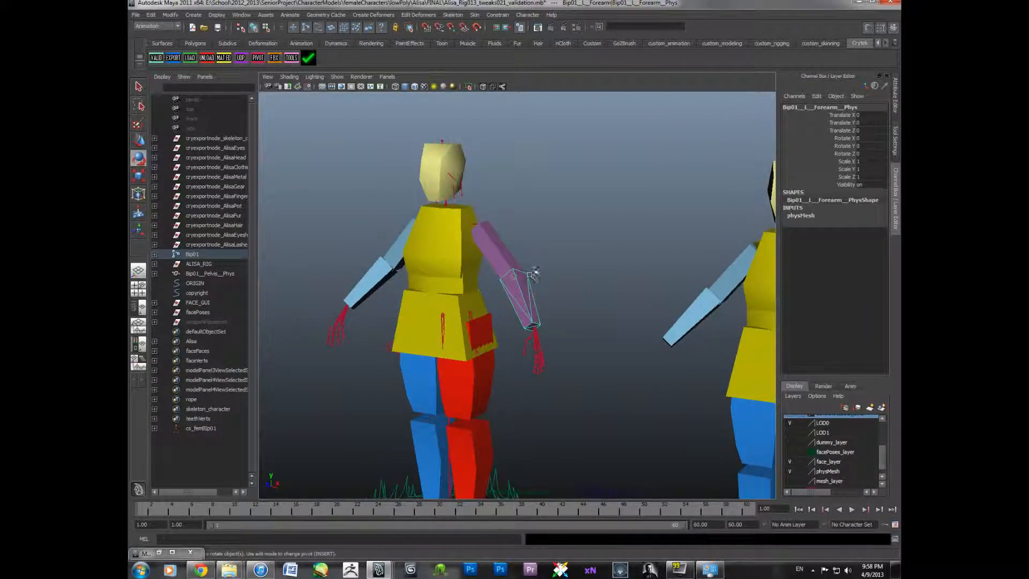
{"action": "left_click", "coordinate": [479, 226]}
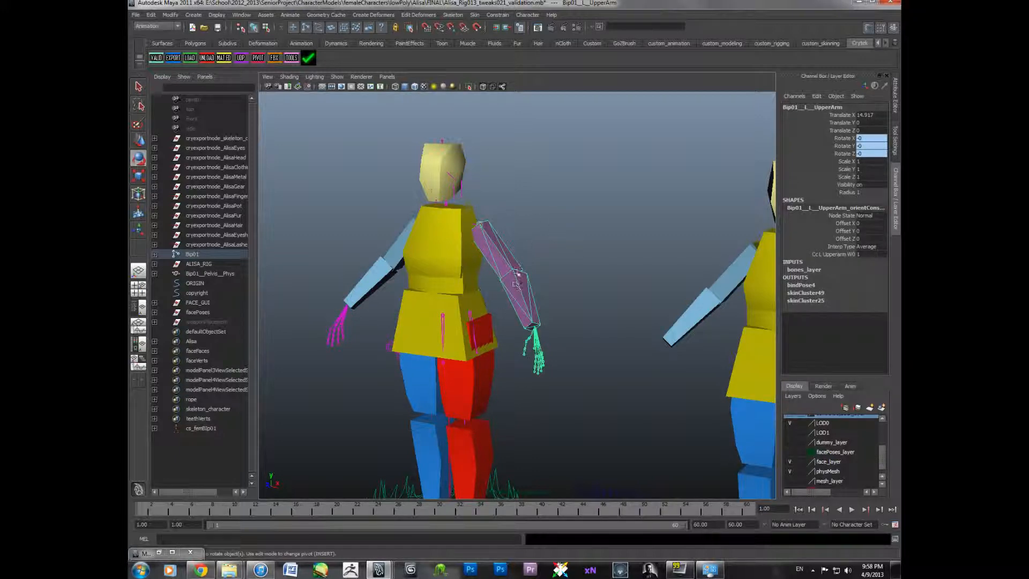
- Select the left forearm joint to check its channels
{"action": "left_click", "coordinate": [521, 293]}
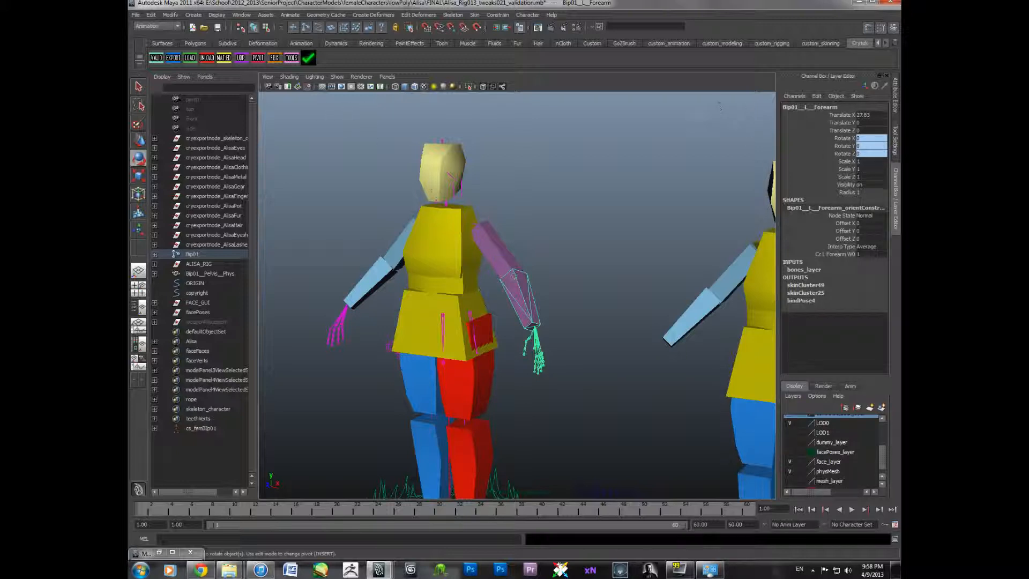
{"action": "left_click_drag", "start_coordinate": [538, 238], "coordinate": [621, 219], "text": "alt"}
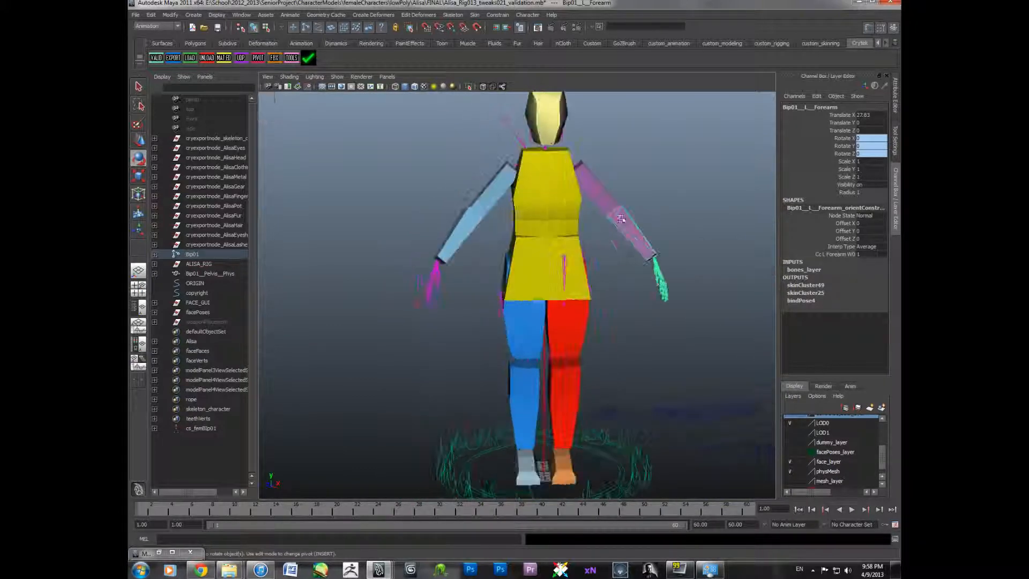
{"action": "left_click", "coordinate": [654, 226]}
- Examine the physics proxy body and the reference rig from several angles
{"action": "middle_click_drag", "start_coordinate": [654, 226], "coordinate": [558, 271], "text": "alt"}
{"action": "right_click_drag", "start_coordinate": [558, 271], "coordinate": [554, 280], "text": "alt"}
{"action": "left_click_drag", "start_coordinate": [568, 284], "coordinate": [550, 293], "text": "alt"}
{"action": "middle_click_drag", "start_coordinate": [551, 293], "coordinate": [601, 294], "text": "alt"}
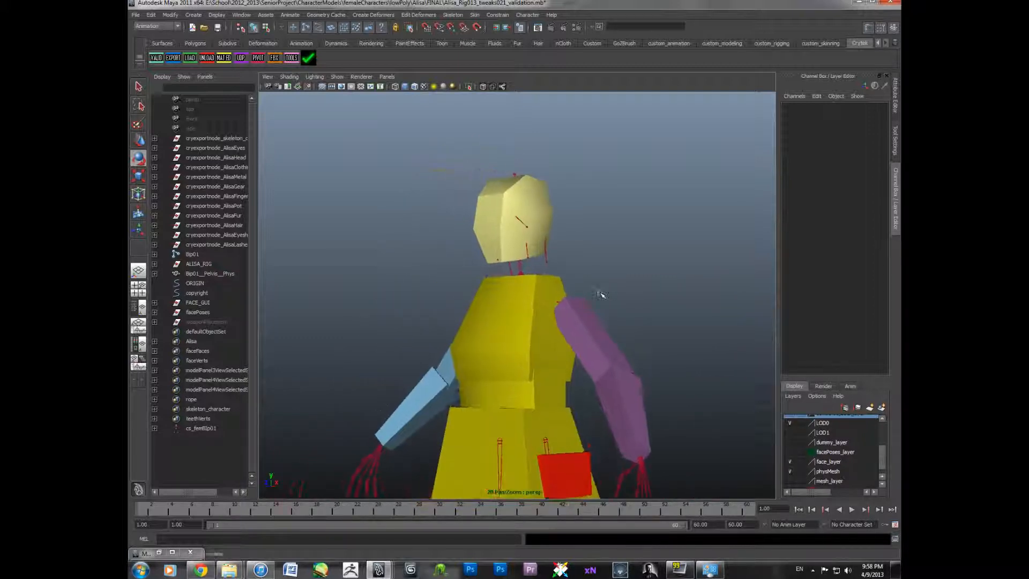
{"action": "right_click_drag", "start_coordinate": [531, 275], "coordinate": [515, 283], "text": "alt"}
{"action": "mouse_move", "coordinate": [516, 283]}
{"action": "left_mouse_down", "text": "alt"}
{"action": "mouse_move", "coordinate": [501, 274]}
{"action": "mouse_move", "coordinate": [518, 306]}
{"action": "mouse_move", "coordinate": [504, 290]}
{"action": "left_mouse_up", "text": "alt"}
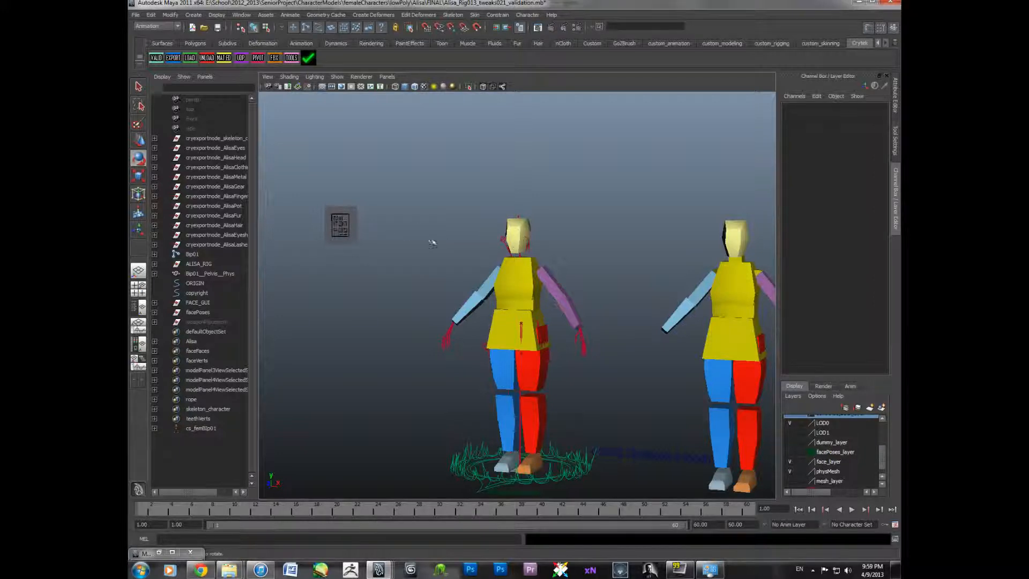
{"action": "left_click_drag", "start_coordinate": [415, 232], "coordinate": [466, 236], "text": "alt"}
{"action": "scroll", "coordinate": [807, 465], "scroll_direction": "up", "scroll_amount": 2}
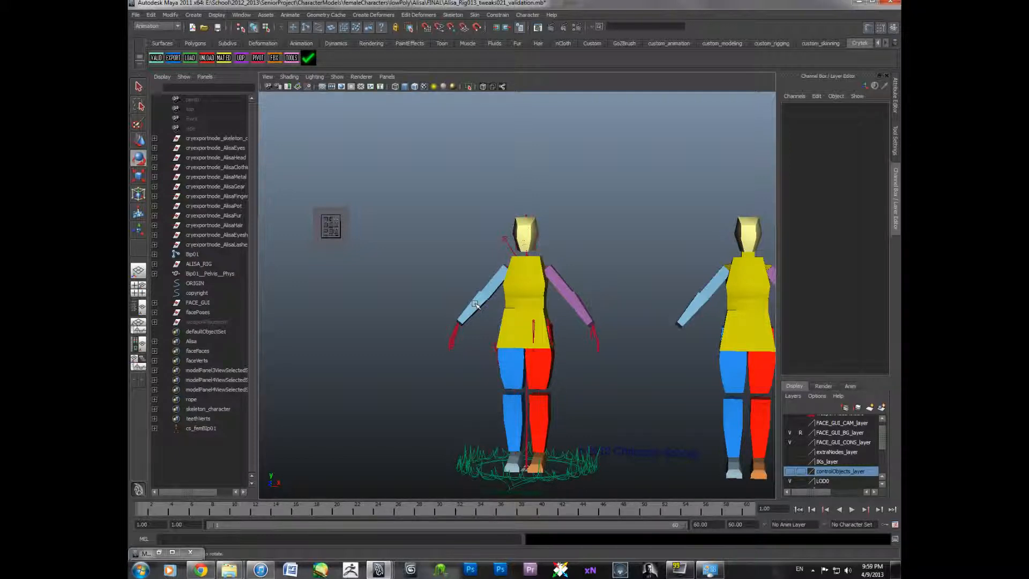
{"action": "scroll", "coordinate": [799, 474], "scroll_direction": "down", "scroll_amount": 2}
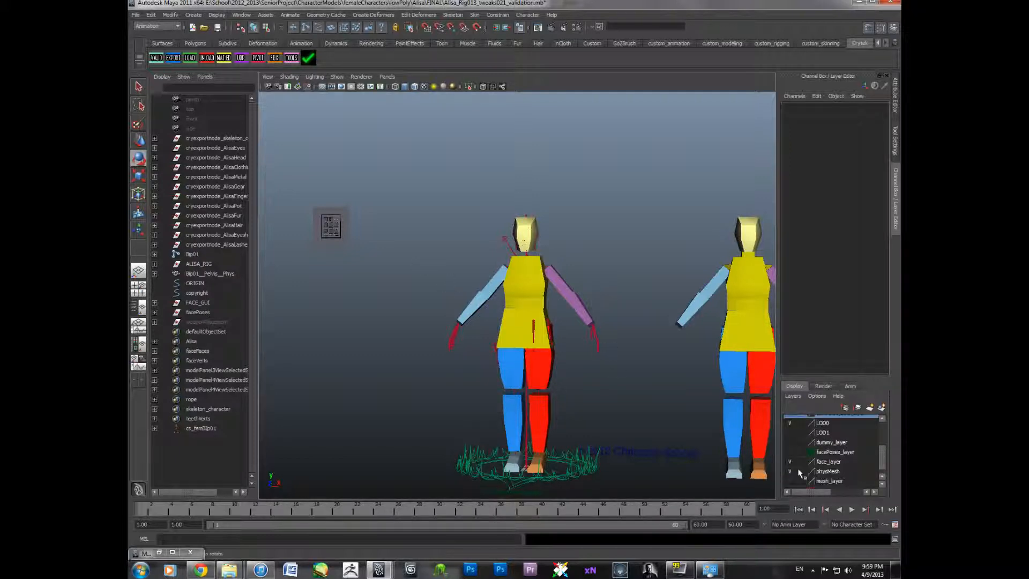
- Show the mesh layer and hide the physMesh layer, zooming in on the character's head
{"action": "left_click", "coordinate": [791, 481]}
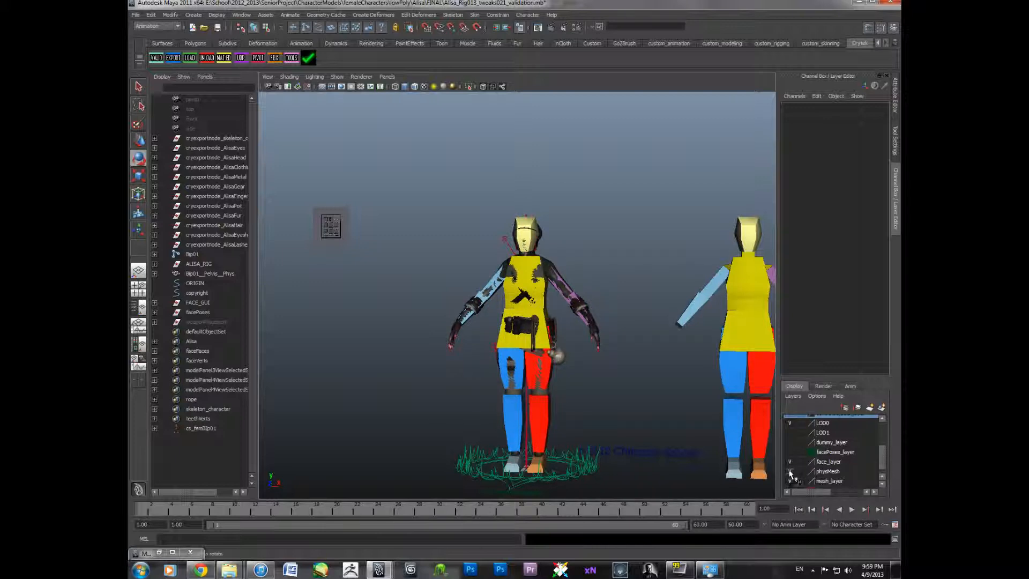
{"action": "left_click", "coordinate": [791, 473]}
{"action": "scroll", "coordinate": [623, 485], "scroll_direction": "up", "scroll_amount": 5}
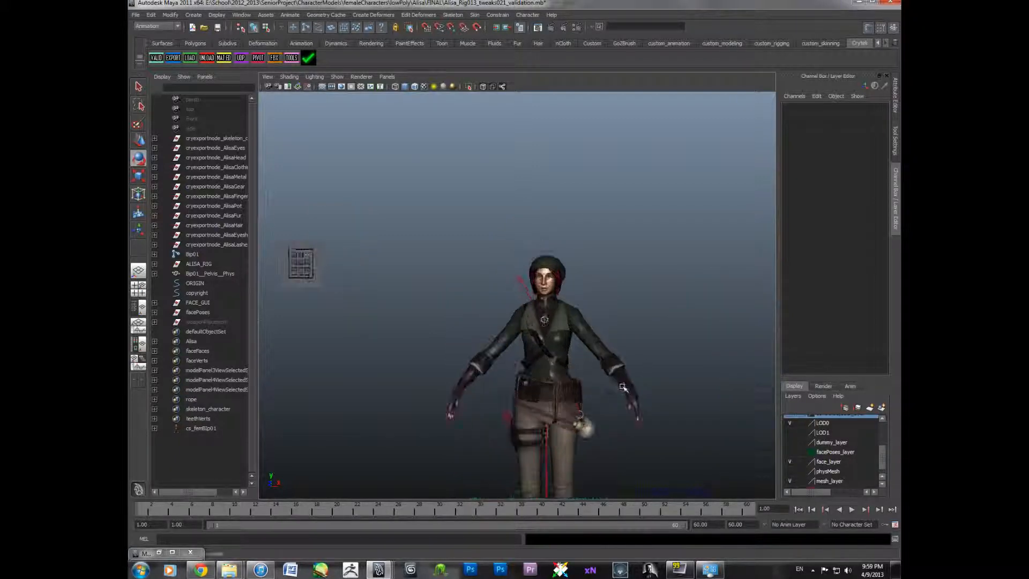
{"action": "scroll", "coordinate": [604, 339], "scroll_direction": "up", "scroll_amount": 3}
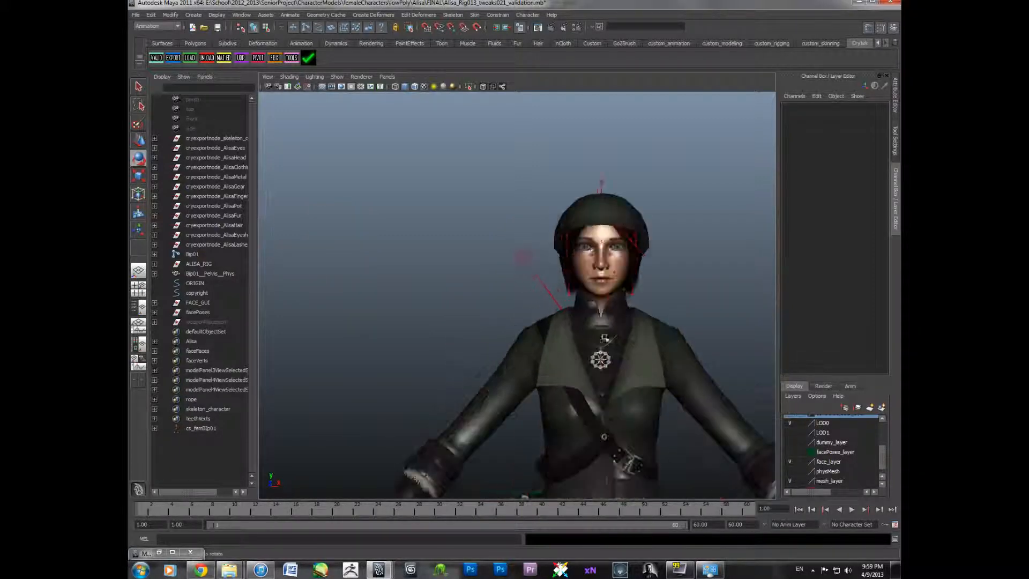
- Select the clothing mesh and expand its export node to inspect the clothing group and mesh hierarchy
{"action": "left_click", "coordinate": [670, 329]}
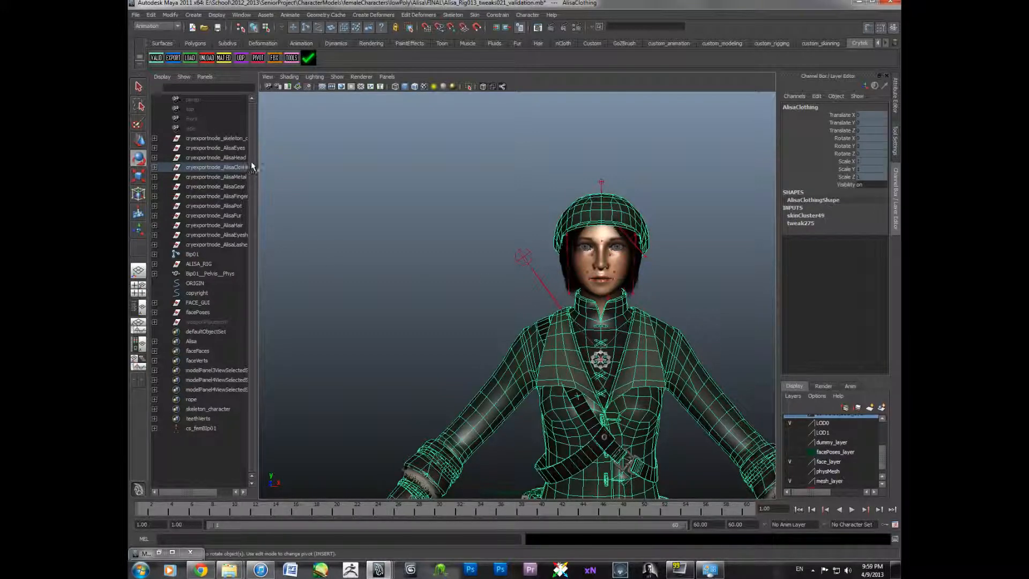
{"action": "left_click_drag", "start_coordinate": [257, 169], "coordinate": [333, 170]}
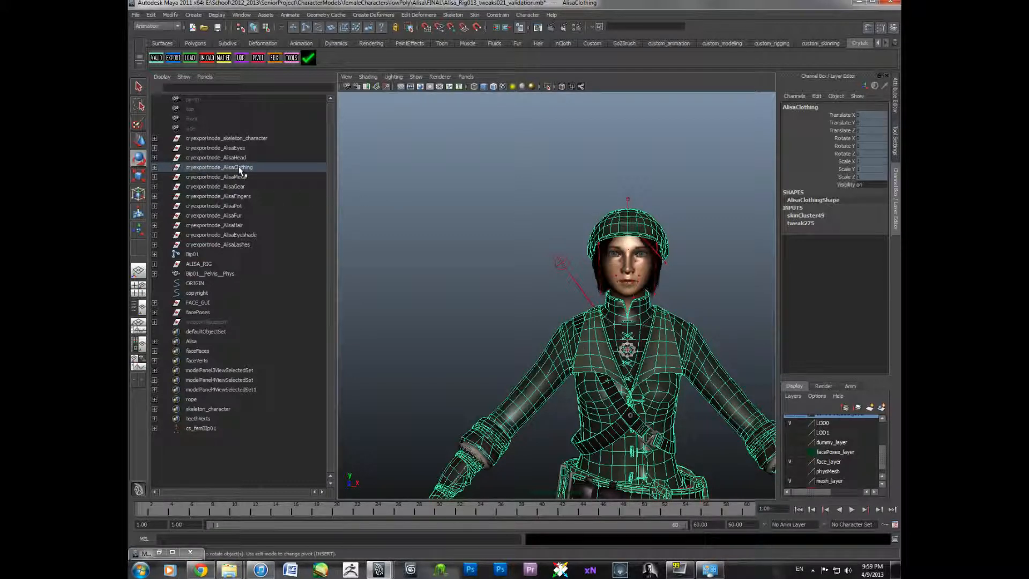
{"action": "left_click", "coordinate": [154, 167]}
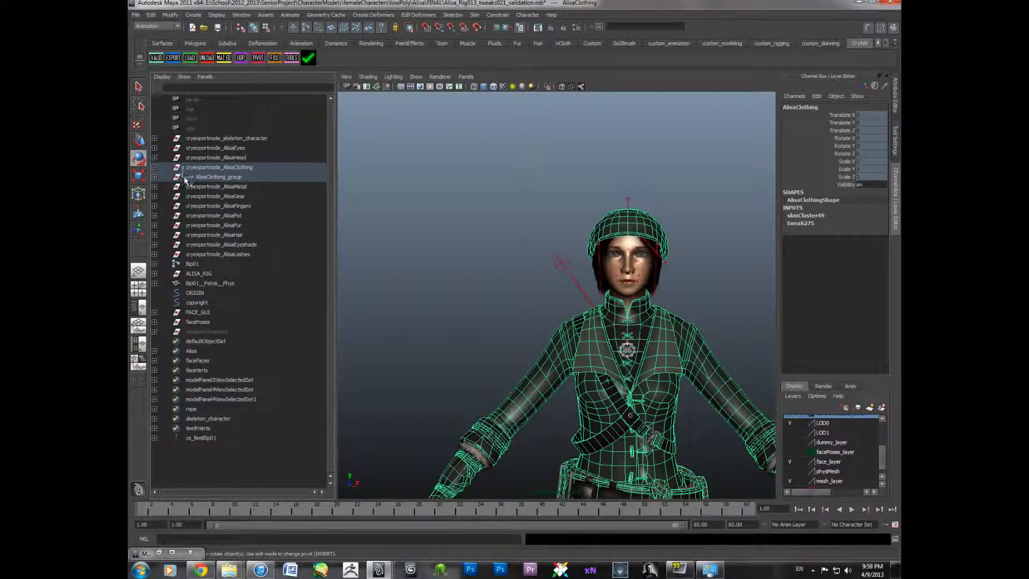
{"action": "left_click", "coordinate": [227, 178]}
{"action": "left_click", "coordinate": [226, 167]}
{"action": "left_click", "coordinate": [225, 178]}
{"action": "left_click", "coordinate": [226, 187]}
{"action": "left_click", "coordinate": [224, 168]}
{"action": "left_click", "coordinate": [224, 178]}
{"action": "left_click", "coordinate": [226, 187]}
{"action": "left_click", "coordinate": [225, 168]}
{"action": "left_click", "coordinate": [226, 177]}
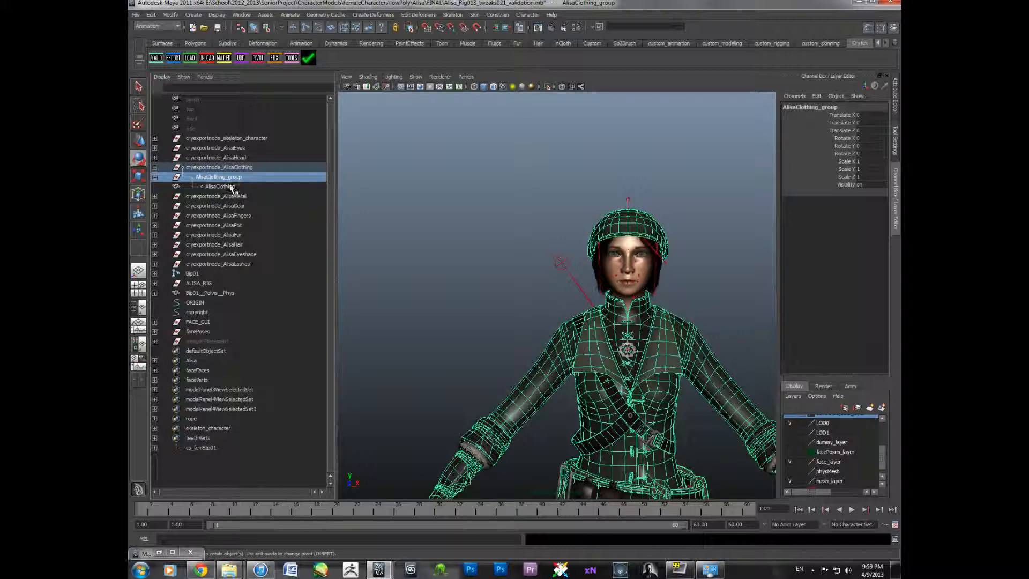
{"action": "left_click", "coordinate": [231, 187]}
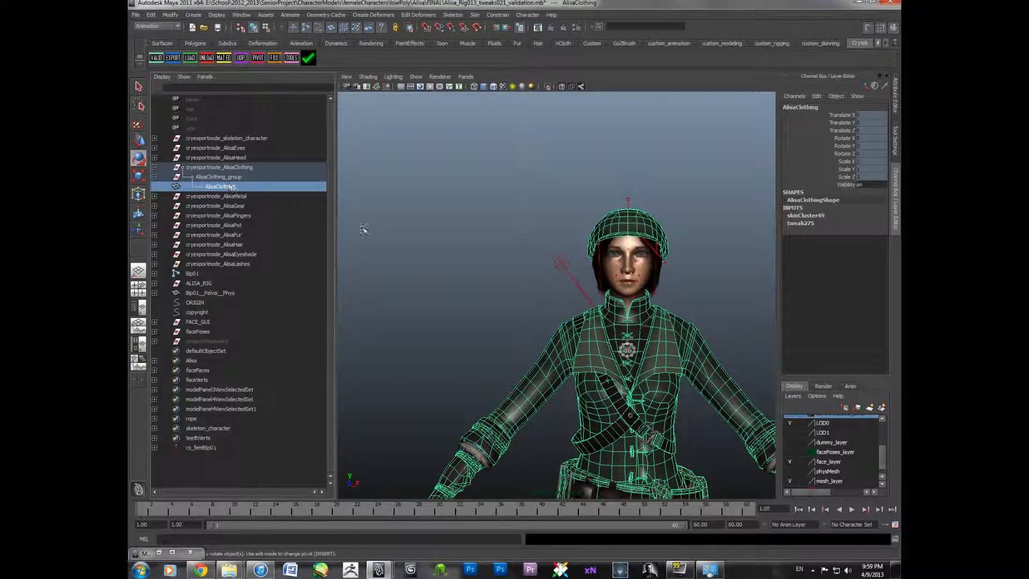
- Examine the clothing mesh wireframe around the head, torso and arms
{"action": "left_click", "coordinate": [409, 248]}
{"action": "right_click_drag", "start_coordinate": [469, 270], "coordinate": [444, 250], "text": "alt"}
{"action": "mouse_move", "coordinate": [443, 250]}
{"action": "middle_mouse_down", "text": "alt"}
{"action": "mouse_move", "coordinate": [422, 227]}
{"action": "mouse_move", "coordinate": [439, 242]}
{"action": "middle_mouse_up", "text": "alt"}
{"action": "left_click", "coordinate": [506, 259]}
{"action": "left_click", "coordinate": [498, 252]}
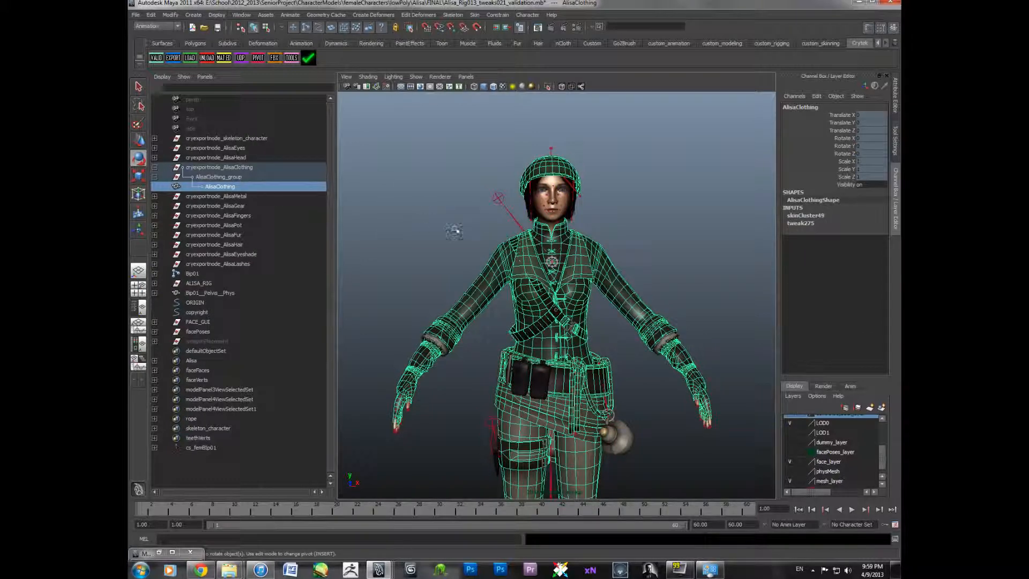
{"action": "scroll", "coordinate": [452, 224], "scroll_direction": "down", "scroll_amount": 4}
{"action": "middle_click_drag", "start_coordinate": [452, 224], "coordinate": [444, 266], "text": "alt"}
{"action": "scroll", "coordinate": [445, 218], "scroll_direction": "up", "scroll_amount": 4}
{"action": "scroll", "coordinate": [444, 265], "scroll_direction": "up", "scroll_amount": 4}
{"action": "left_click_drag", "start_coordinate": [431, 248], "coordinate": [441, 226], "text": "alt"}
{"action": "middle_click_drag", "start_coordinate": [437, 221], "coordinate": [457, 336], "text": "alt"}
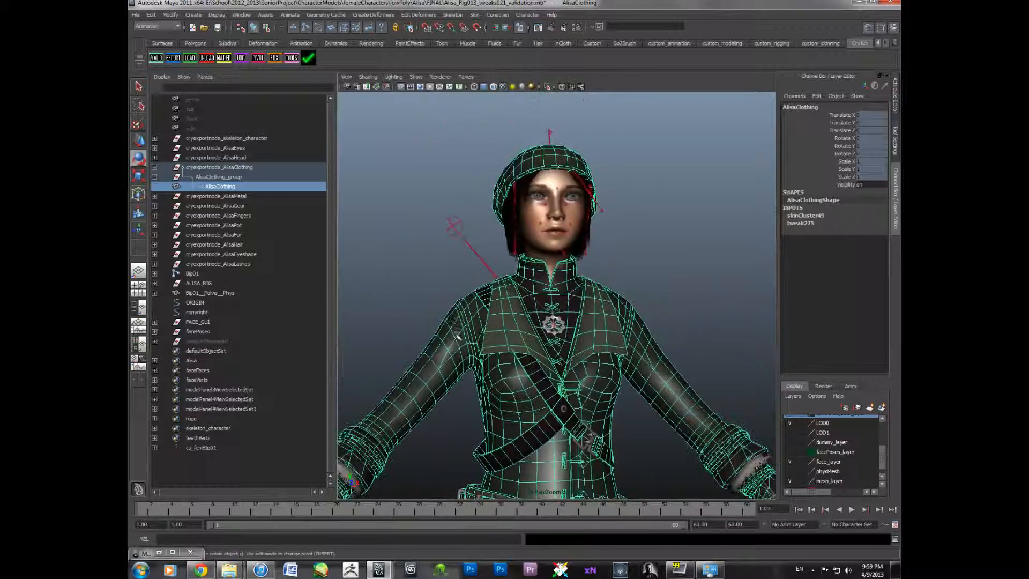
{"action": "middle_click_drag", "start_coordinate": [440, 261], "coordinate": [441, 310], "text": "alt"}
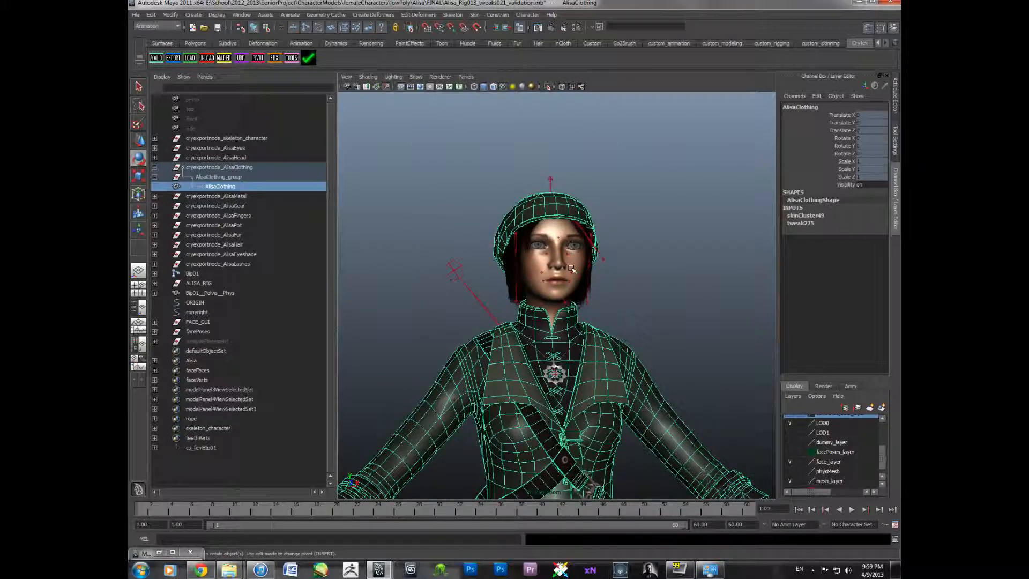
{"action": "scroll", "coordinate": [571, 268], "scroll_direction": "down", "scroll_amount": 4}
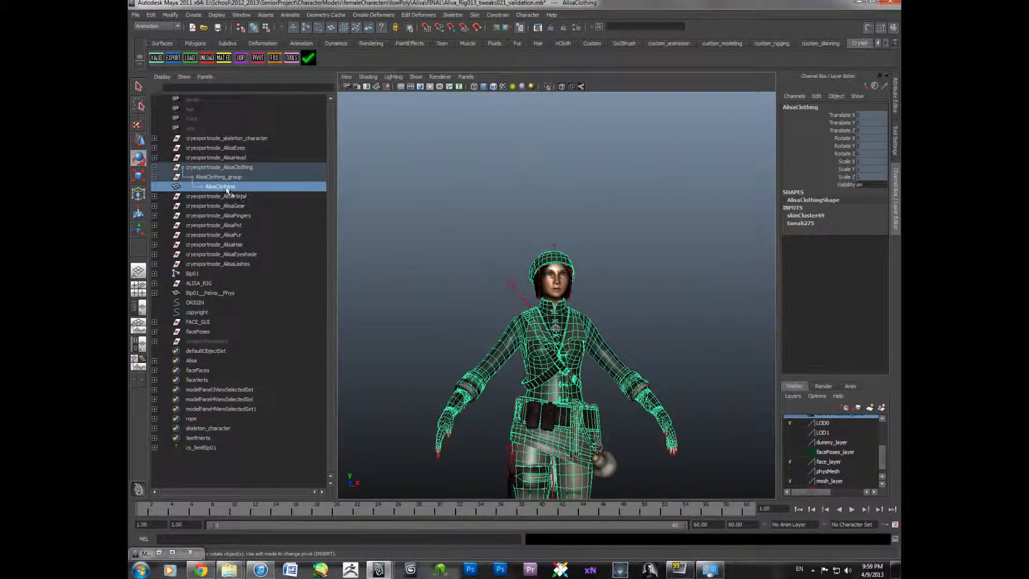
{"action": "left_click", "coordinate": [586, 295]}
{"action": "left_click", "coordinate": [560, 287]}
{"action": "left_click", "coordinate": [595, 302]}
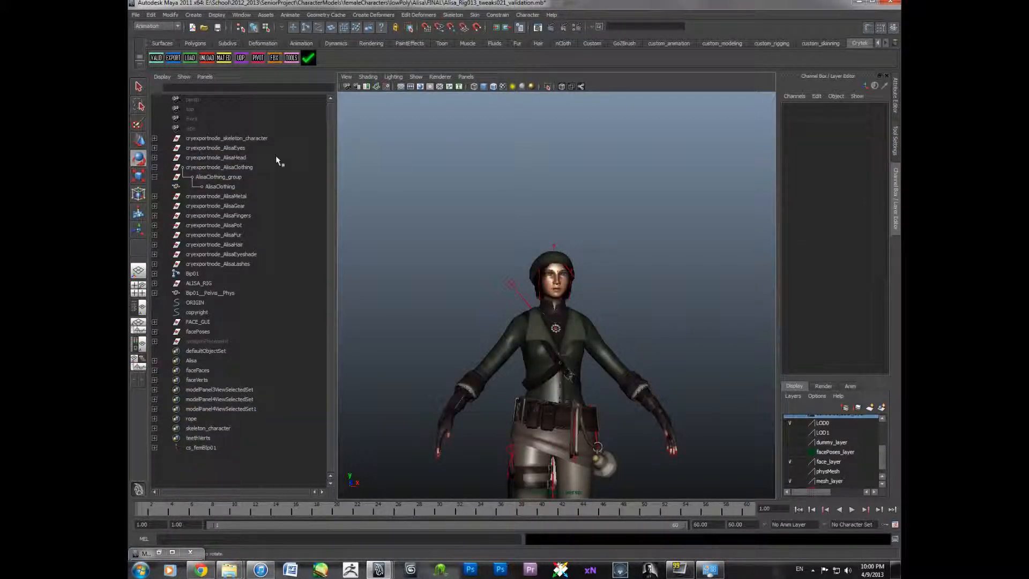
- Open the Material Groups window and compare the shaders of the skeleton_character and Alisa groups
{"action": "left_click", "coordinate": [223, 59]}
{"action": "left_click_drag", "start_coordinate": [434, 97], "coordinate": [625, 96]}
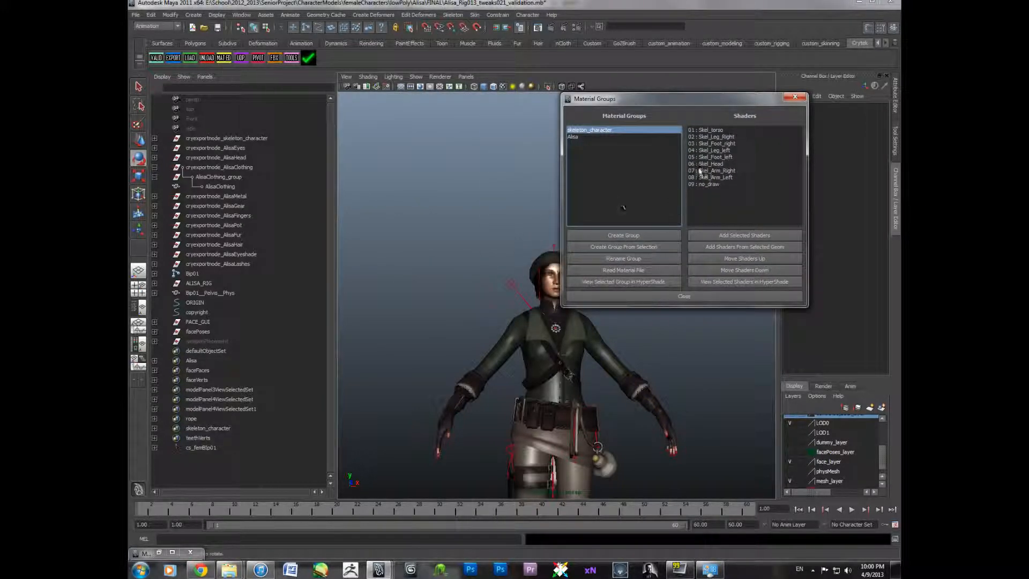
{"action": "left_click_drag", "start_coordinate": [696, 105], "coordinate": [719, 102]}
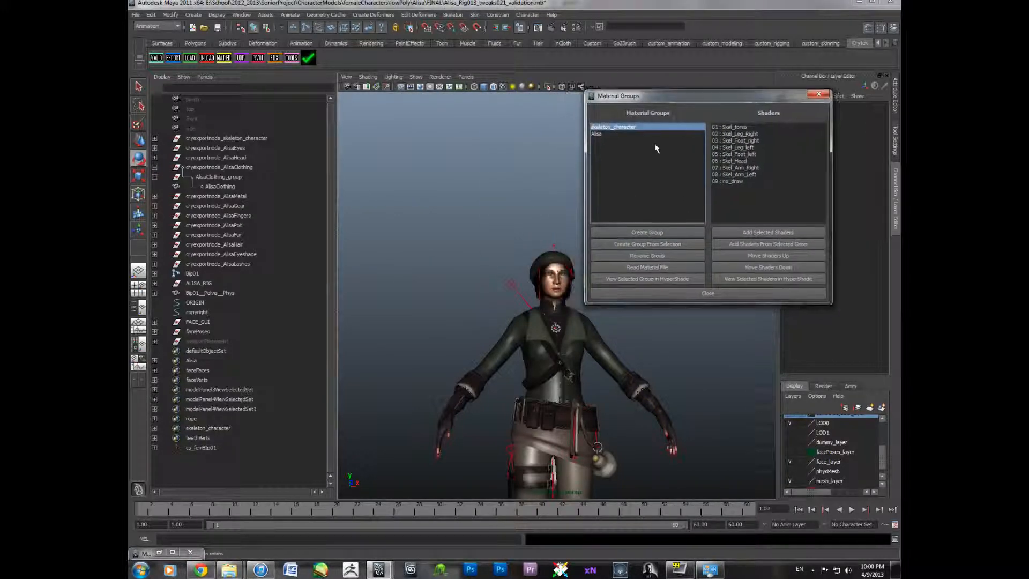
{"action": "left_click", "coordinate": [597, 134]}
{"action": "left_click", "coordinate": [598, 127]}
{"action": "left_click", "coordinate": [599, 134]}
{"action": "left_click", "coordinate": [598, 127]}
{"action": "left_click", "coordinate": [598, 134]}
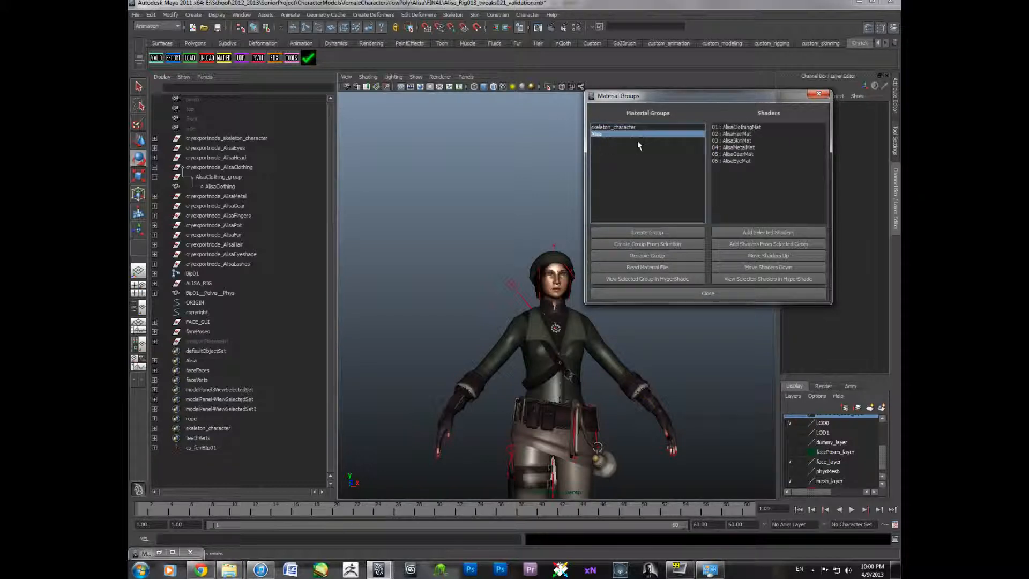
- Create a new material group named test
{"action": "left_click", "coordinate": [655, 234]}
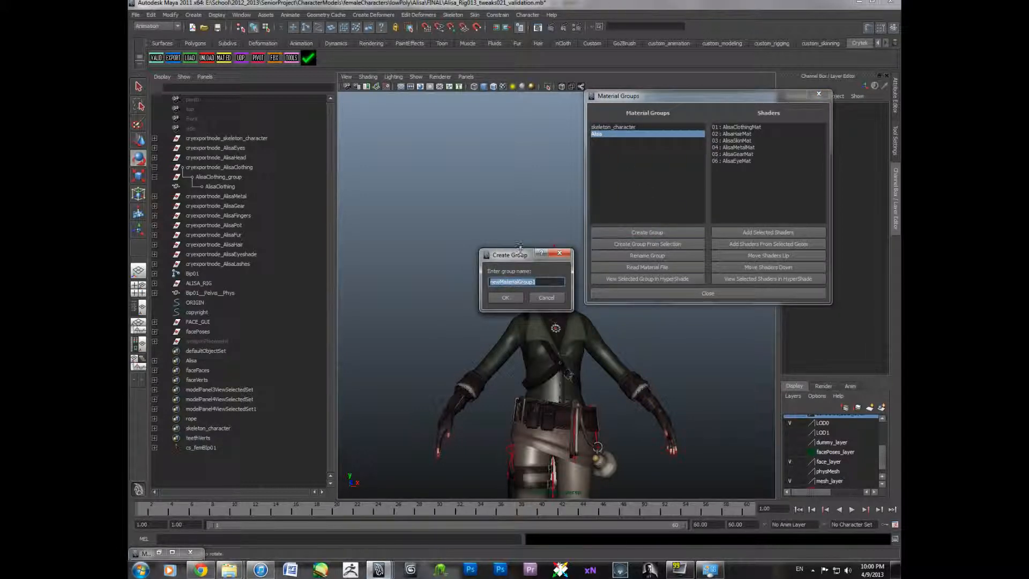
{"action": "type", "text": "st"}
{"action": "key", "text": "Return"}
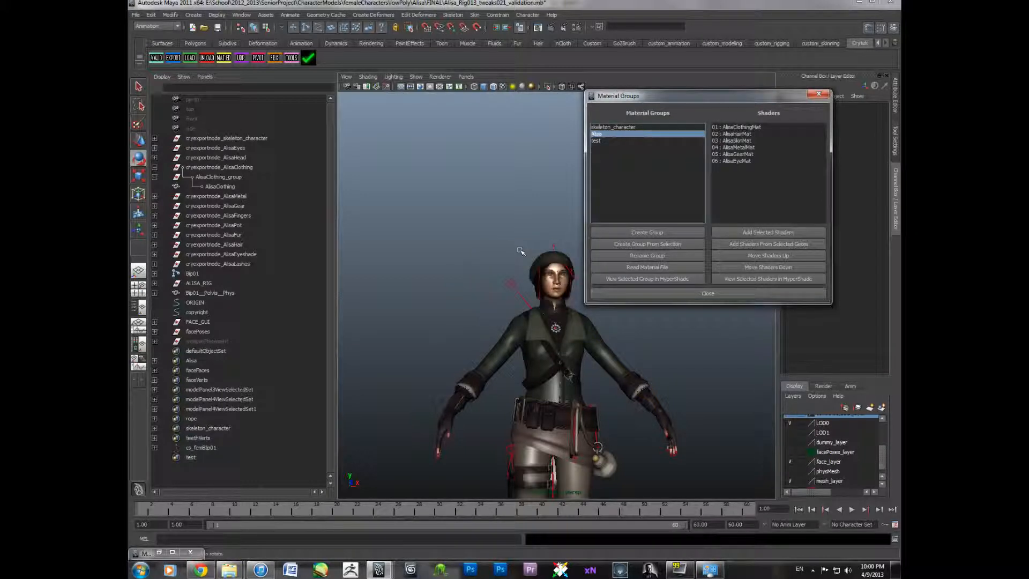
- Select the test group with the clothing mesh selected, then delete the test material group
{"action": "left_click", "coordinate": [609, 141]}
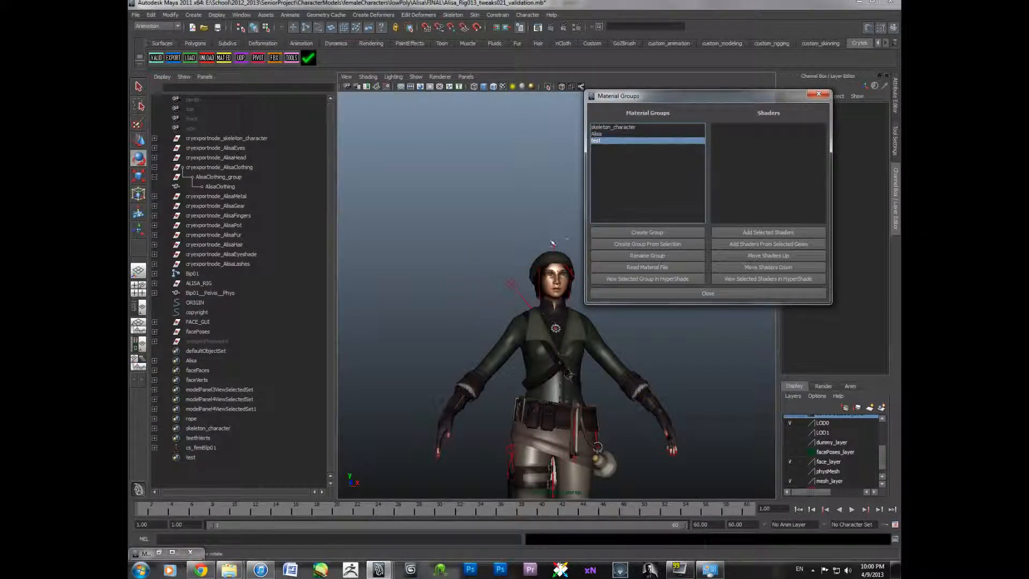
{"action": "left_click", "coordinate": [561, 253]}
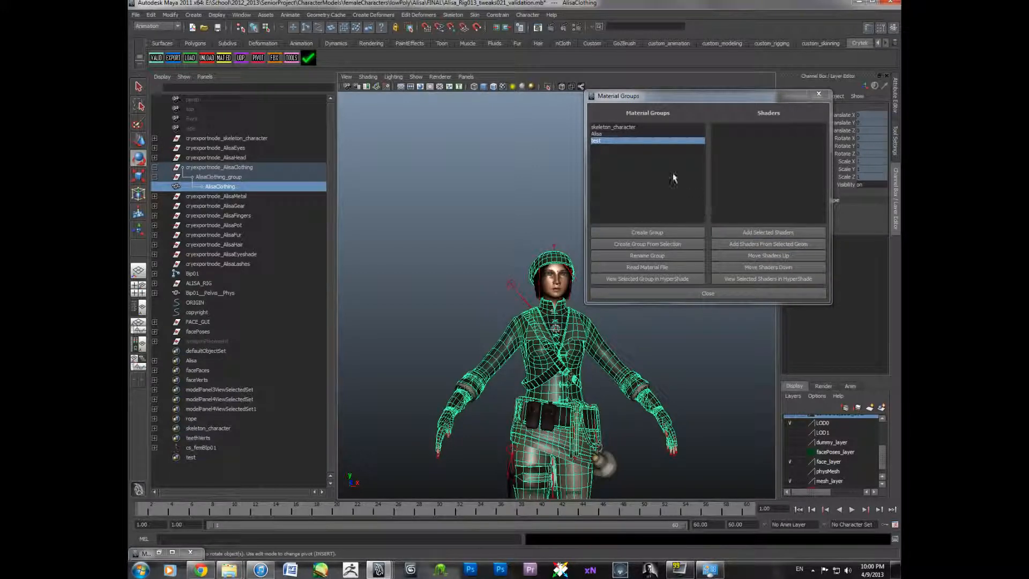
{"action": "left_click", "coordinate": [600, 134]}
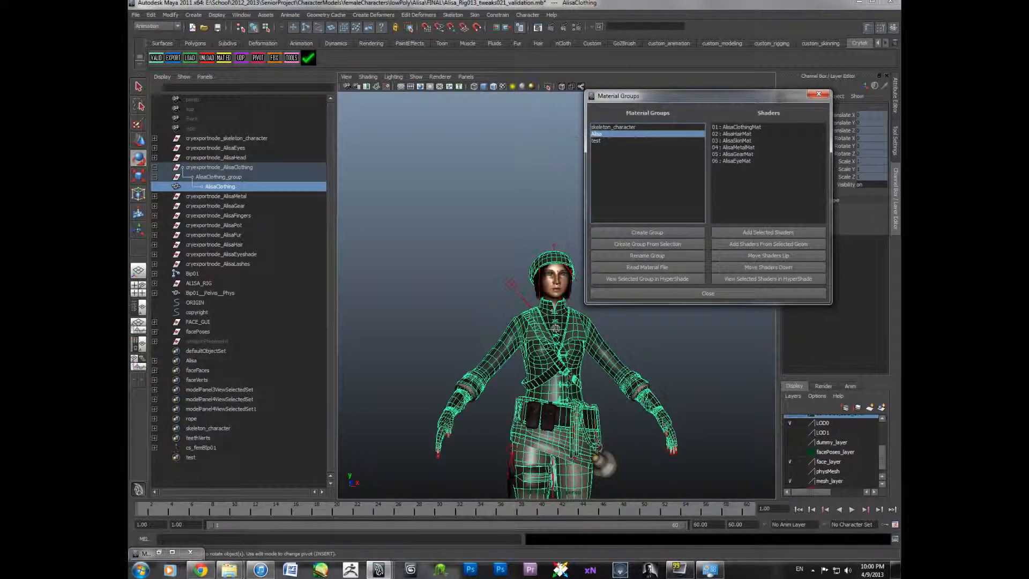
{"action": "left_click", "coordinate": [605, 141]}
{"action": "left_click", "coordinate": [596, 134]}
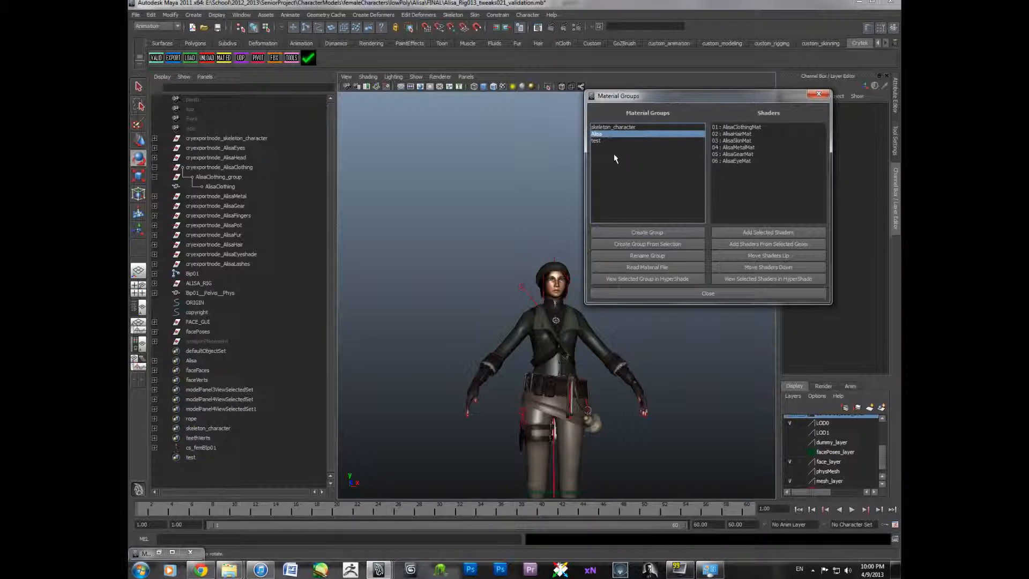
{"action": "left_click", "coordinate": [624, 139]}
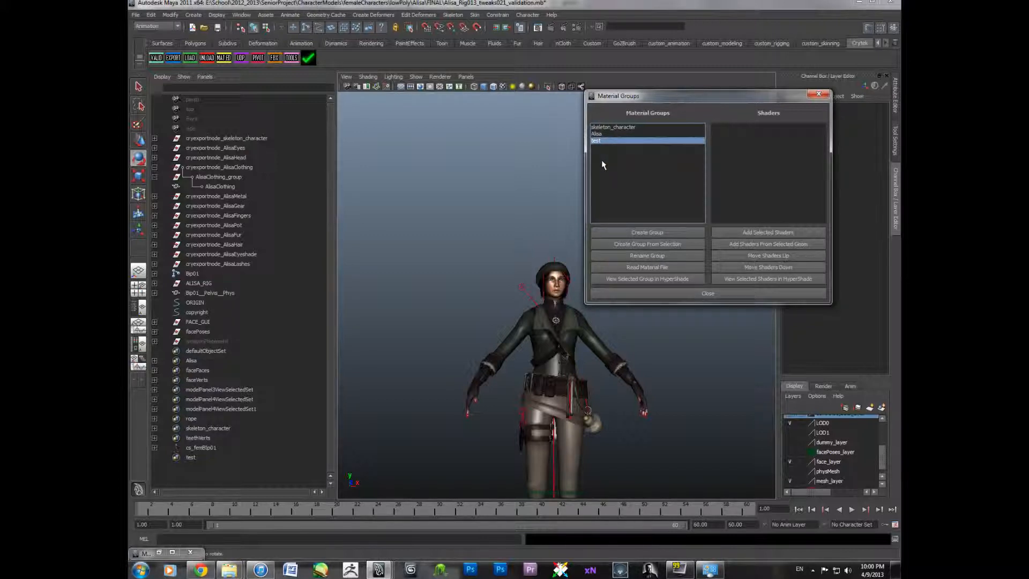
{"action": "key", "text": "Delete"}
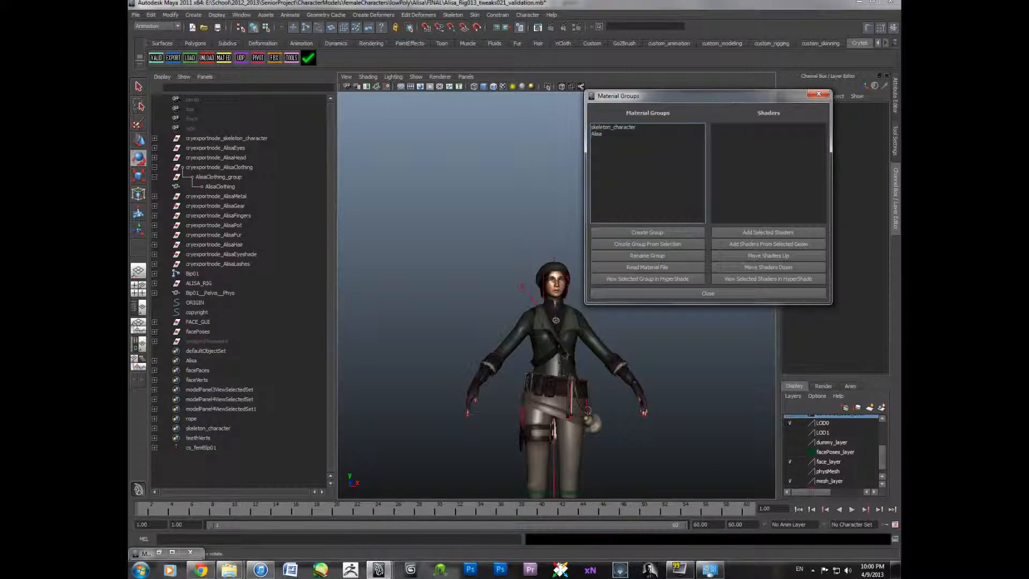
- Review the shader lists of the Alisa and skeleton_character material groups
{"action": "mouse_move", "coordinate": [462, 208]}
{"action": "left_mouse_down", "text": "alt"}
{"action": "mouse_move", "coordinate": [494, 218]}
{"action": "mouse_move", "coordinate": [452, 200]}
{"action": "mouse_move", "coordinate": [462, 223]}
{"action": "left_mouse_up", "text": "alt"}
{"action": "right_click_drag", "start_coordinate": [463, 228], "coordinate": [467, 264], "text": "alt"}
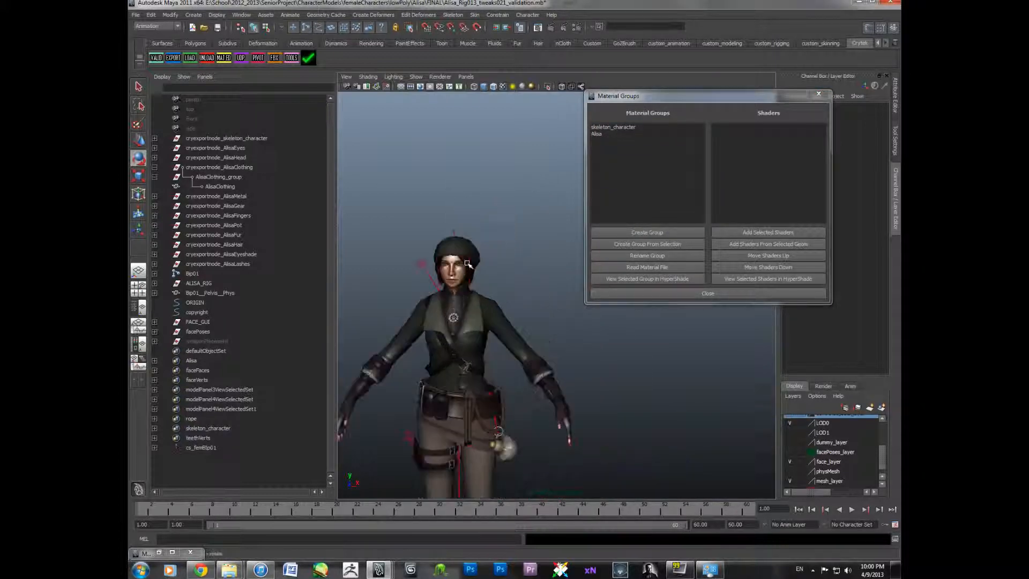
{"action": "left_click", "coordinate": [603, 128]}
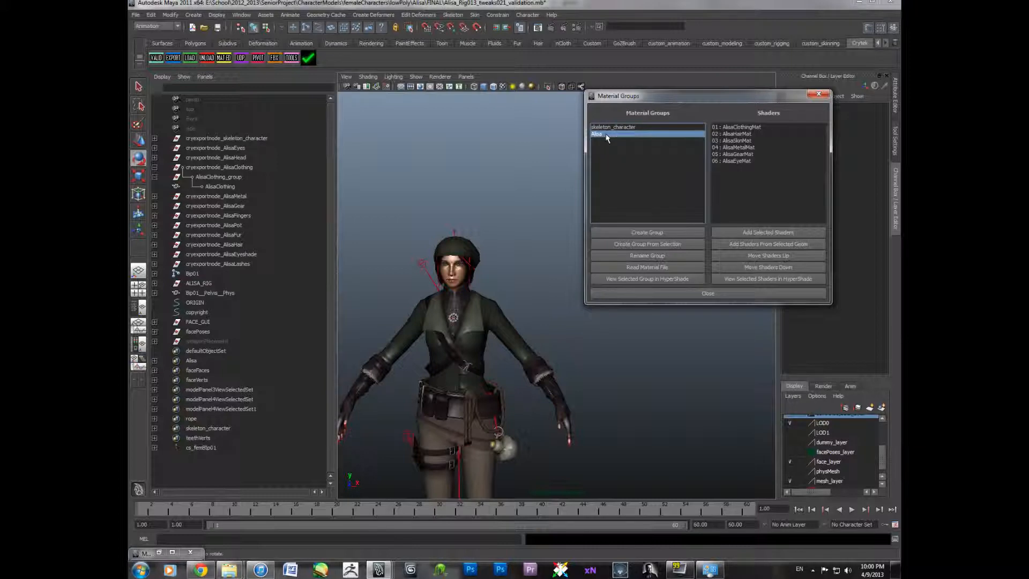
{"action": "left_click", "coordinate": [606, 134]}
{"action": "left_click", "coordinate": [603, 128]}
{"action": "left_click", "coordinate": [600, 135]}
{"action": "right_click_drag", "start_coordinate": [502, 219], "coordinate": [555, 240], "text": "alt"}
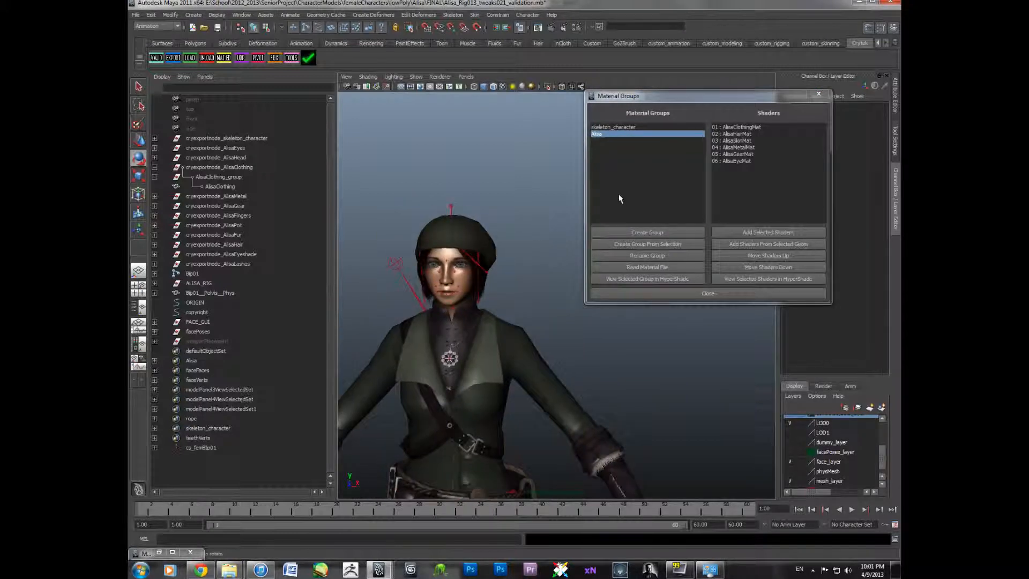
{"action": "left_click", "coordinate": [622, 127]}
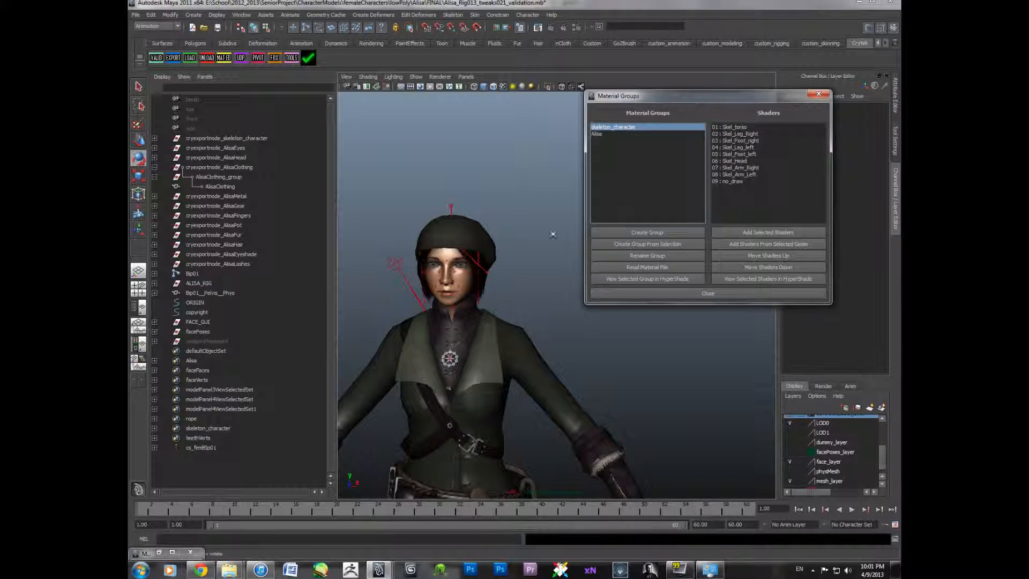
{"action": "scroll", "coordinate": [547, 237], "scroll_direction": "down", "scroll_amount": 3}
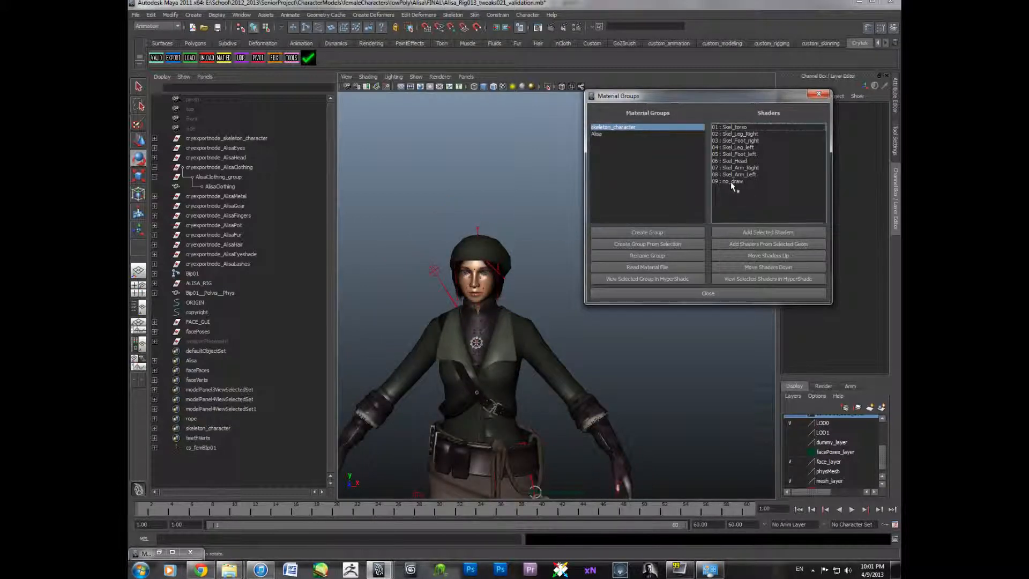
- Examine the no_draw shader and the dummy1 node under the skeleton_character export node
{"action": "left_click", "coordinate": [731, 182]}
{"action": "scroll", "coordinate": [492, 221], "scroll_direction": "down", "scroll_amount": 2}
{"action": "scroll", "coordinate": [492, 222], "scroll_direction": "down", "scroll_amount": 4}
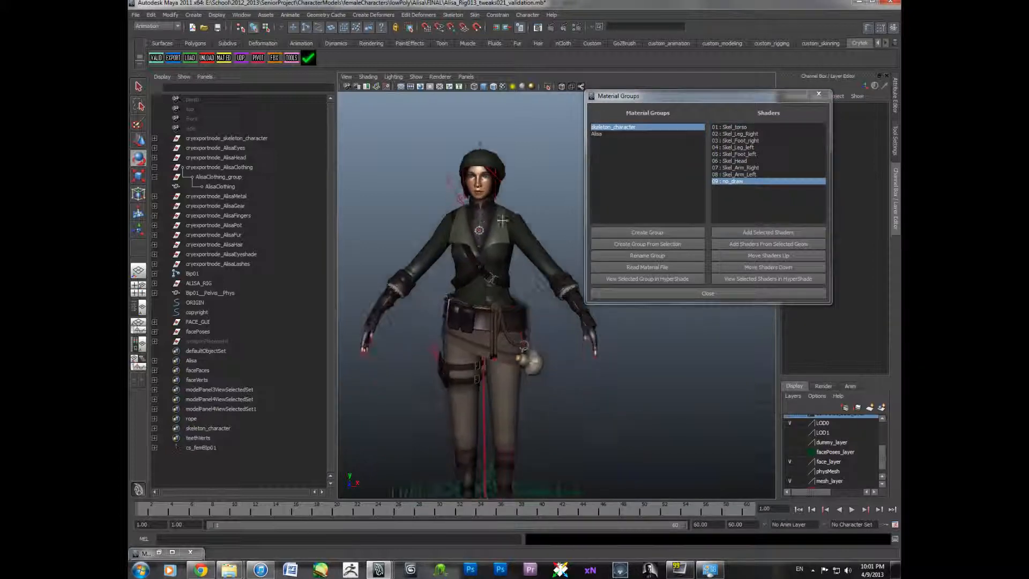
{"action": "left_click", "coordinate": [194, 140]}
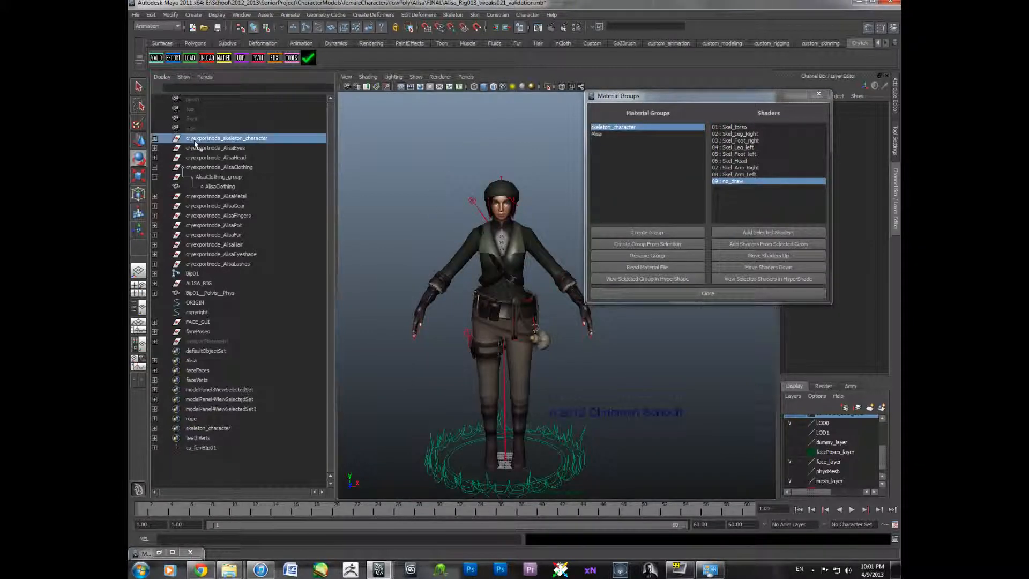
{"action": "left_click", "coordinate": [155, 141]}
{"action": "left_click", "coordinate": [155, 148]}
{"action": "left_click", "coordinate": [220, 160]}
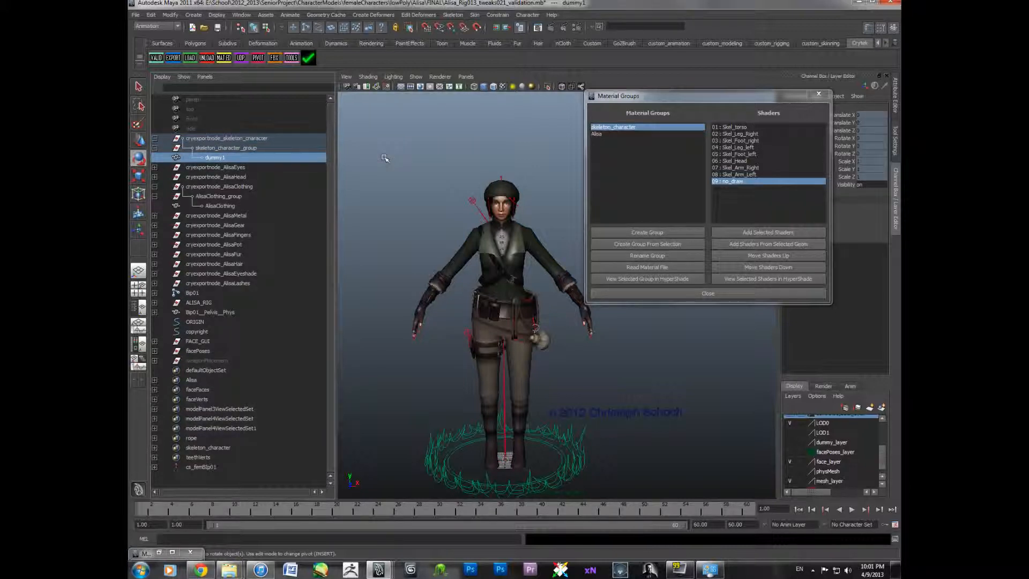
{"action": "left_click", "coordinate": [503, 380]}
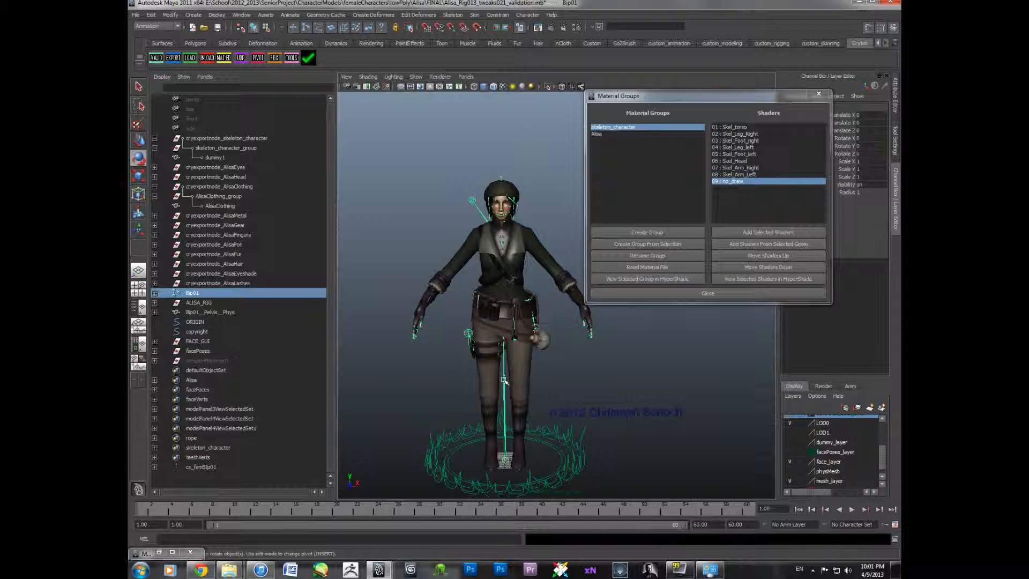
{"action": "left_click", "coordinate": [201, 156]}
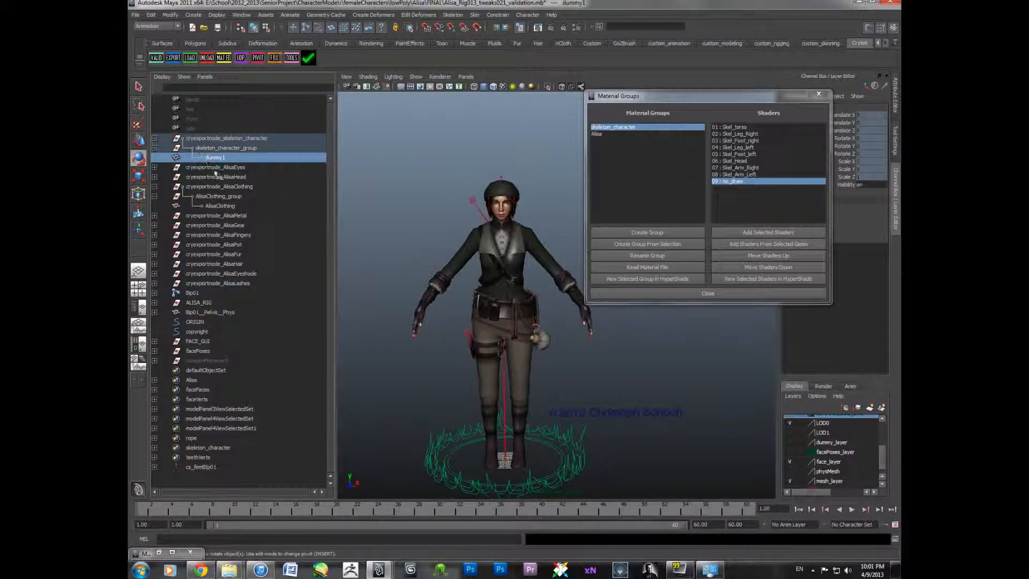
- Inspect the AlisaClothing mesh in the viewport
{"action": "left_click", "coordinate": [232, 207]}
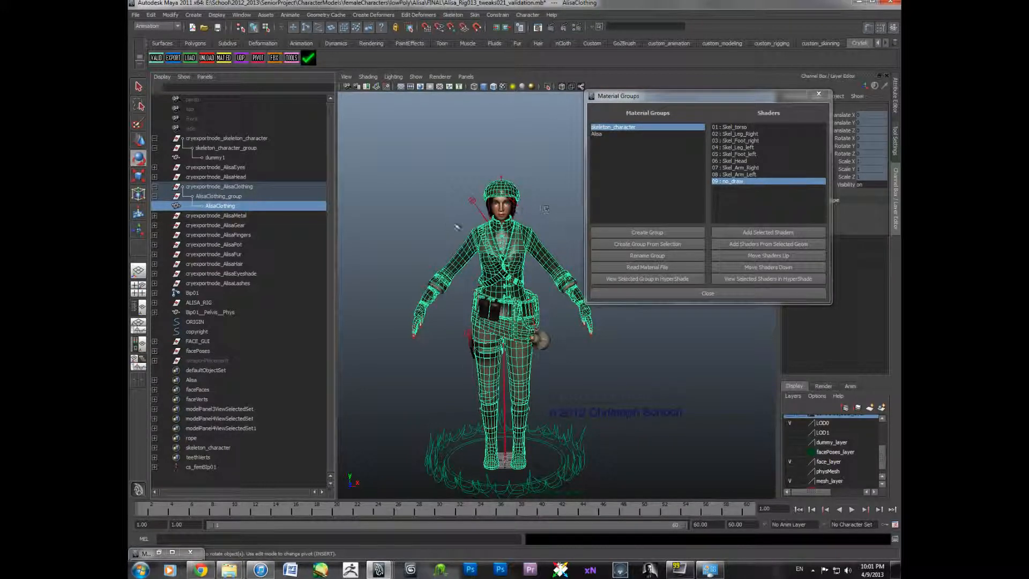
{"action": "scroll", "coordinate": [455, 226], "scroll_direction": "up", "scroll_amount": 5}
{"action": "left_click_drag", "start_coordinate": [530, 265], "coordinate": [529, 263], "text": "alt"}
{"action": "middle_click_drag", "start_coordinate": [525, 257], "coordinate": [501, 261], "text": "alt"}
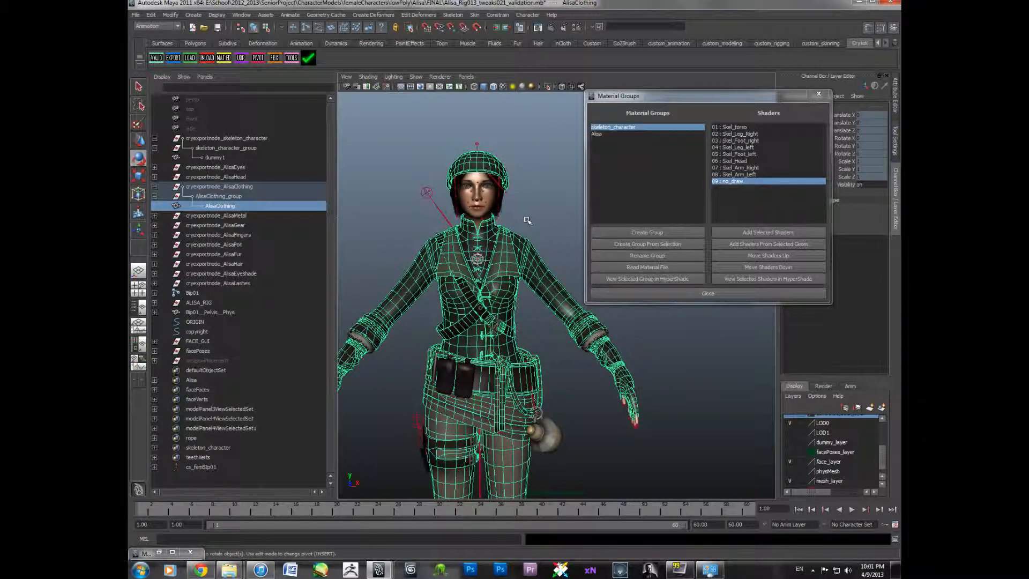
{"action": "scroll", "coordinate": [523, 315], "scroll_direction": "down", "scroll_amount": 5}
{"action": "left_click", "coordinate": [570, 346]}
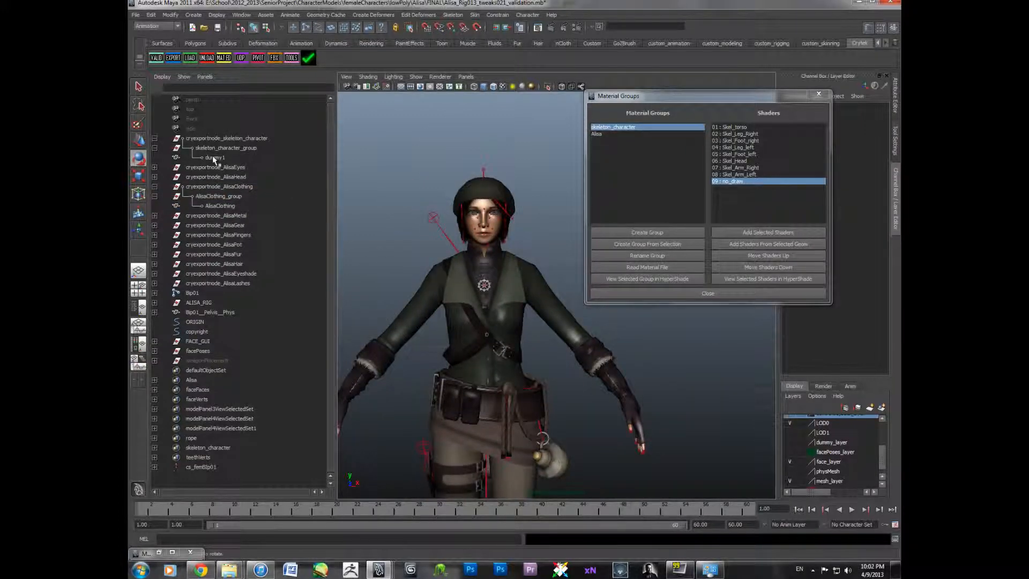
- Examine the skeleton_character export node, its group and dummy1 in the hierarchy
{"action": "left_click", "coordinate": [213, 156]}
{"action": "left_click", "coordinate": [235, 138]}
{"action": "left_click", "coordinate": [232, 148]}
{"action": "left_click", "coordinate": [225, 158]}
{"action": "left_click", "coordinate": [227, 138]}
{"action": "left_click", "coordinate": [224, 157], "text": "shift"}
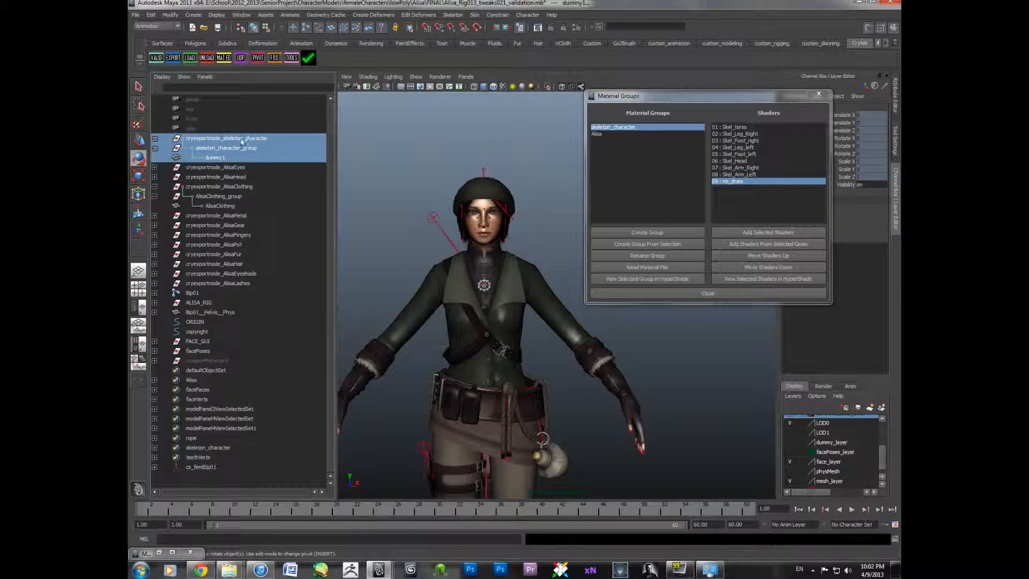
{"action": "left_click", "coordinate": [222, 158]}
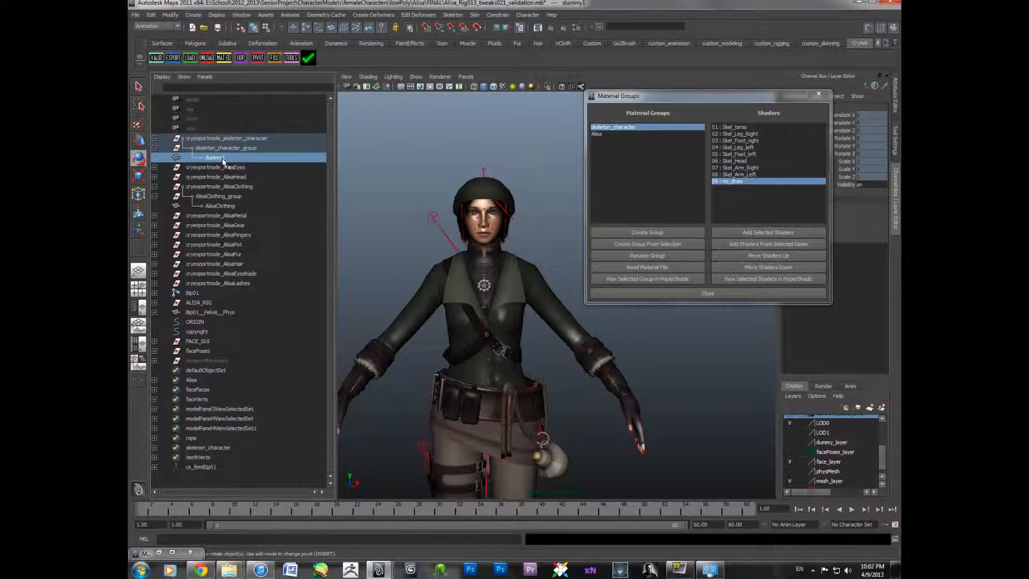
{"action": "left_click", "coordinate": [222, 147]}
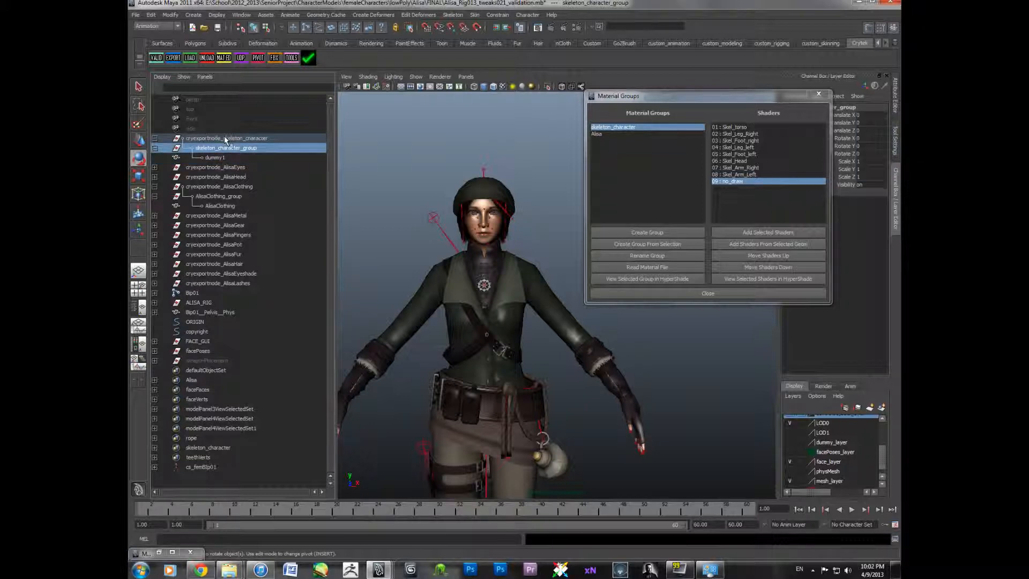
{"action": "left_click", "coordinate": [224, 138]}
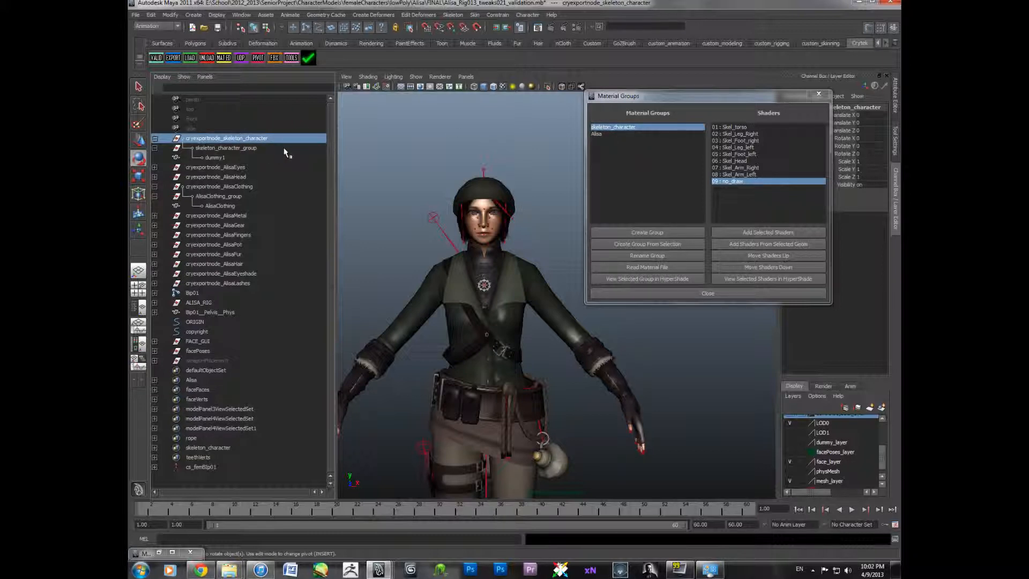
{"action": "left_click", "coordinate": [611, 128]}
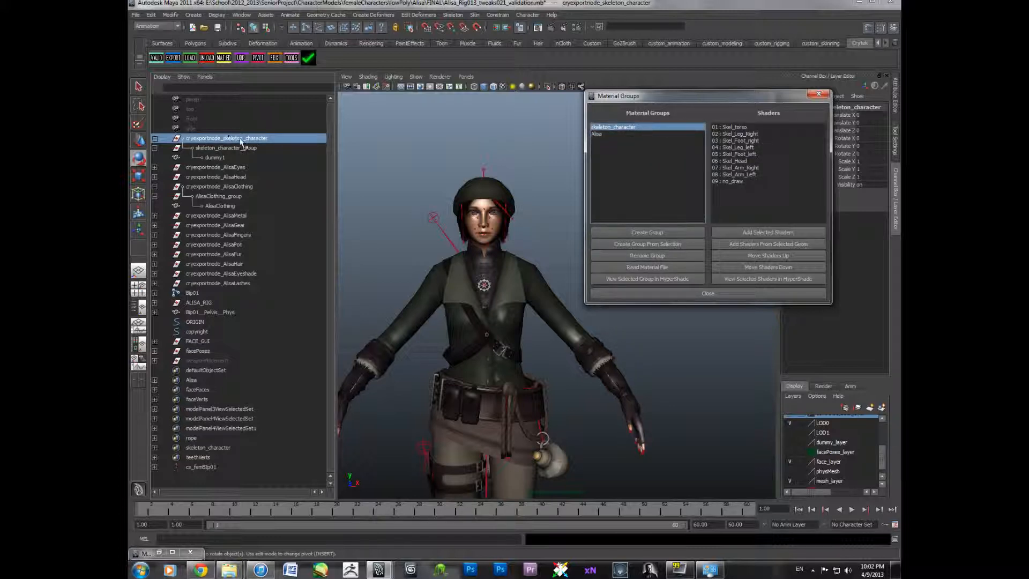
{"action": "left_click", "coordinate": [218, 150]}
{"action": "left_click", "coordinate": [251, 140]}
{"action": "left_click", "coordinate": [290, 149]}
{"action": "left_click", "coordinate": [416, 154]}
{"action": "left_click", "coordinate": [249, 150]}
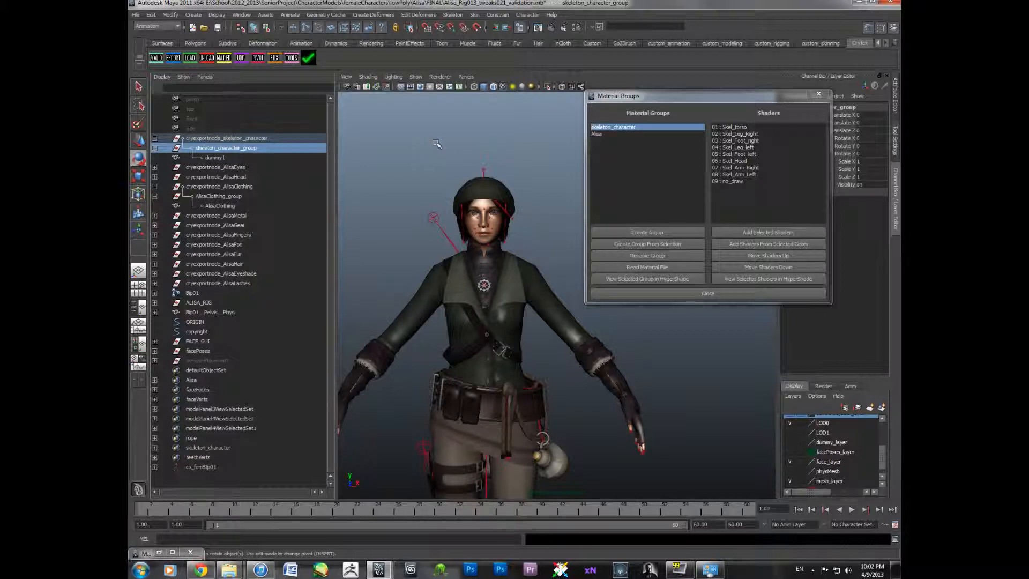
- Inspect where dummy1 sits near the character's feet
{"action": "scroll", "coordinate": [410, 170], "scroll_direction": "down", "scroll_amount": 3}
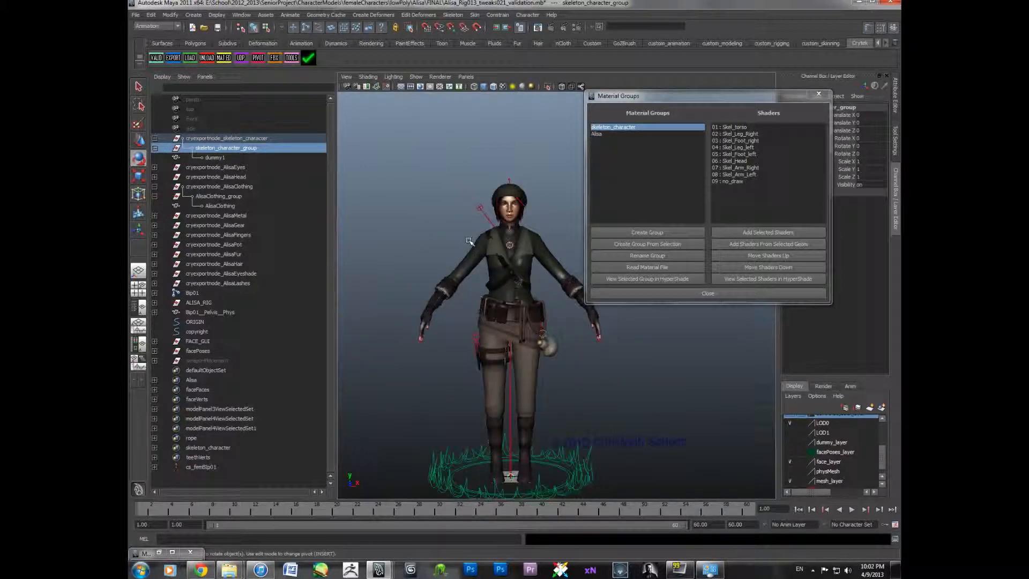
{"action": "middle_click_drag", "start_coordinate": [462, 304], "coordinate": [457, 266], "text": "alt"}
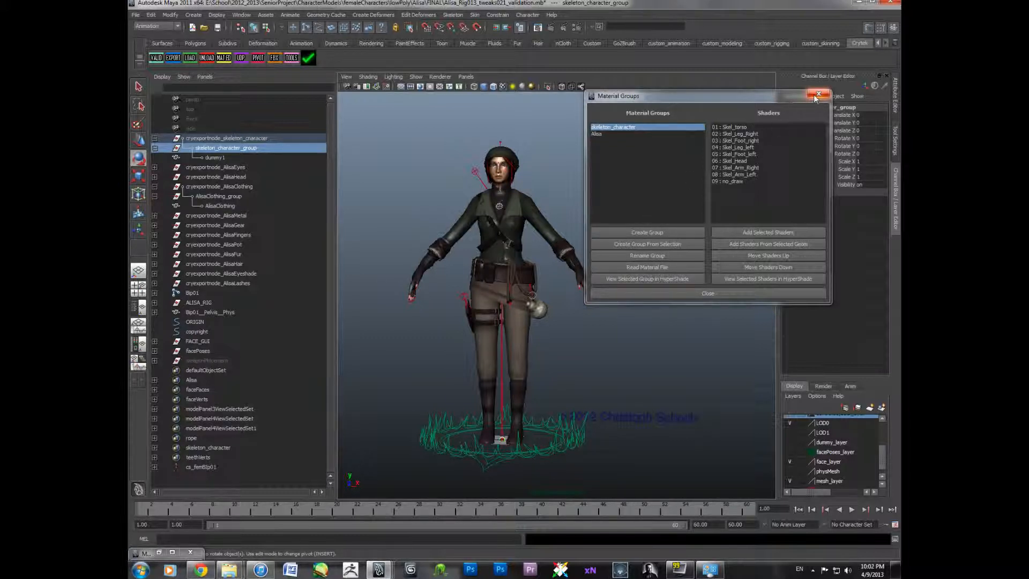
{"action": "left_click", "coordinate": [219, 157]}
{"action": "middle_click_drag", "start_coordinate": [559, 361], "coordinate": [535, 337], "text": "alt"}
{"action": "left_click_drag", "start_coordinate": [534, 337], "coordinate": [539, 354], "text": "alt"}
{"action": "scroll", "coordinate": [508, 401], "scroll_direction": "up", "scroll_amount": 5}
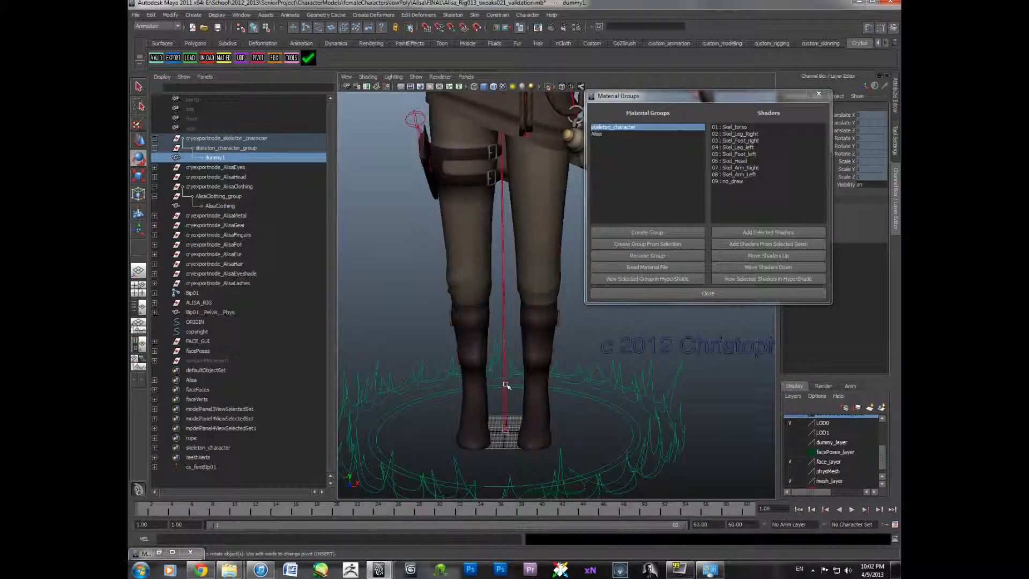
{"action": "left_click", "coordinate": [506, 386]}
{"action": "left_click", "coordinate": [587, 415]}
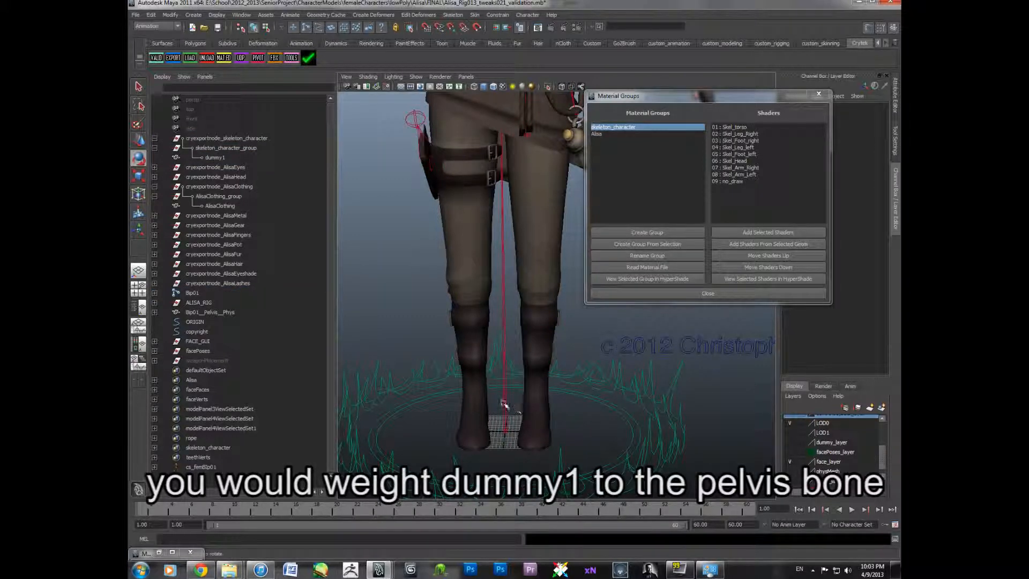
{"action": "scroll", "coordinate": [506, 400], "scroll_direction": "down", "scroll_amount": 3}
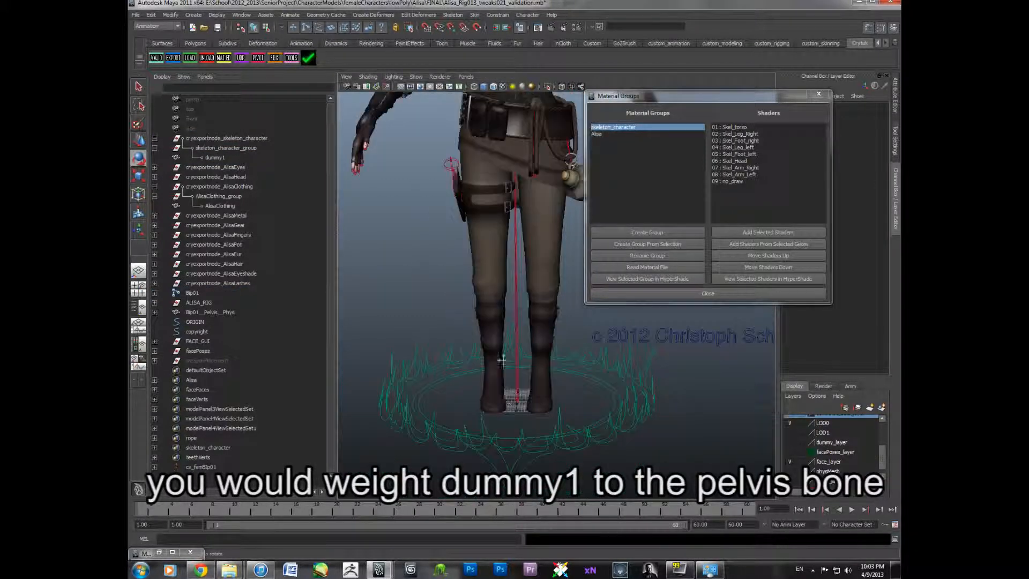
{"action": "middle_click_drag", "start_coordinate": [503, 356], "coordinate": [503, 403], "text": "alt"}
{"action": "left_click", "coordinate": [518, 396]}
{"action": "middle_click_drag", "start_coordinate": [503, 318], "coordinate": [502, 356], "text": "alt"}
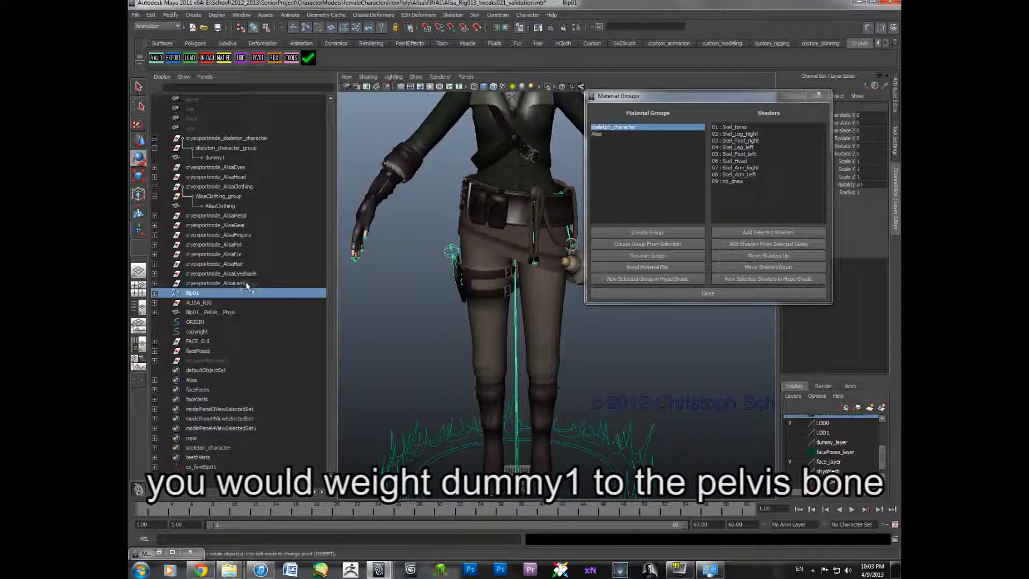
- Delete the skeleton_character export node together with skeleton_character_group and dummy1
{"action": "left_click", "coordinate": [220, 152]}
{"action": "left_click_drag", "start_coordinate": [225, 141], "coordinate": [221, 156]}
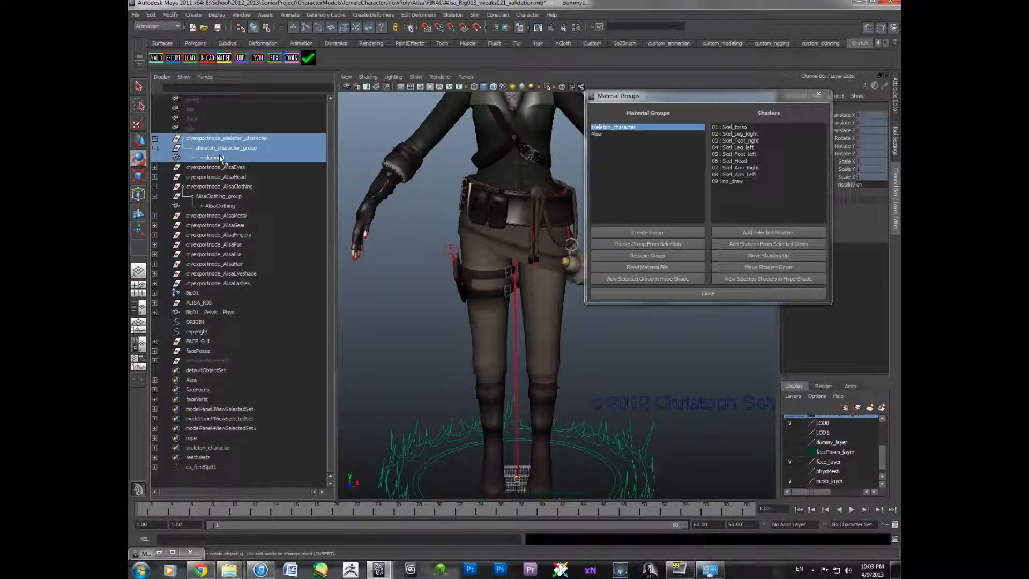
{"action": "key", "text": "Delete"}
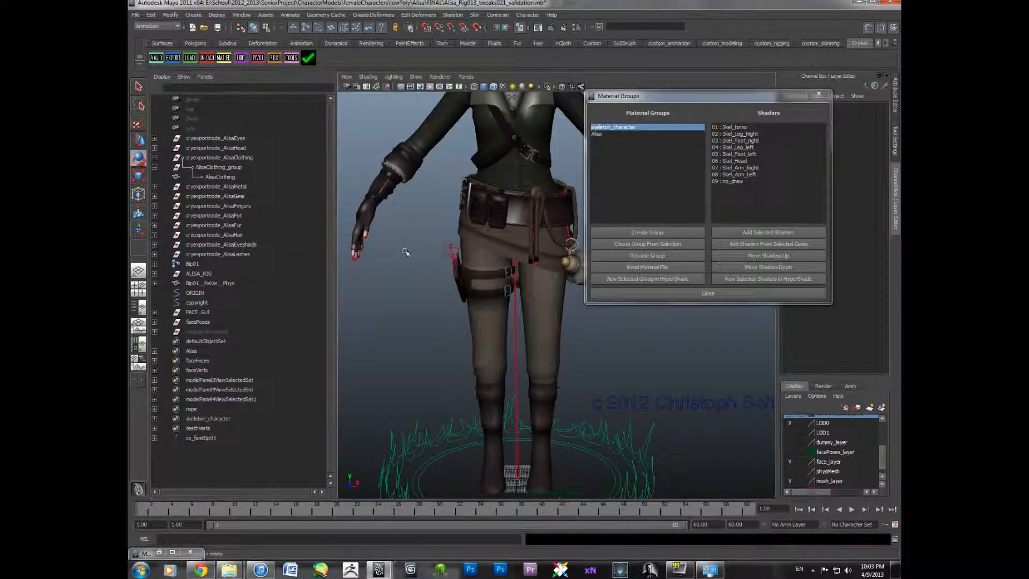
- Close the Material Groups window
{"action": "scroll", "coordinate": [493, 252], "scroll_direction": "down", "scroll_amount": 5}
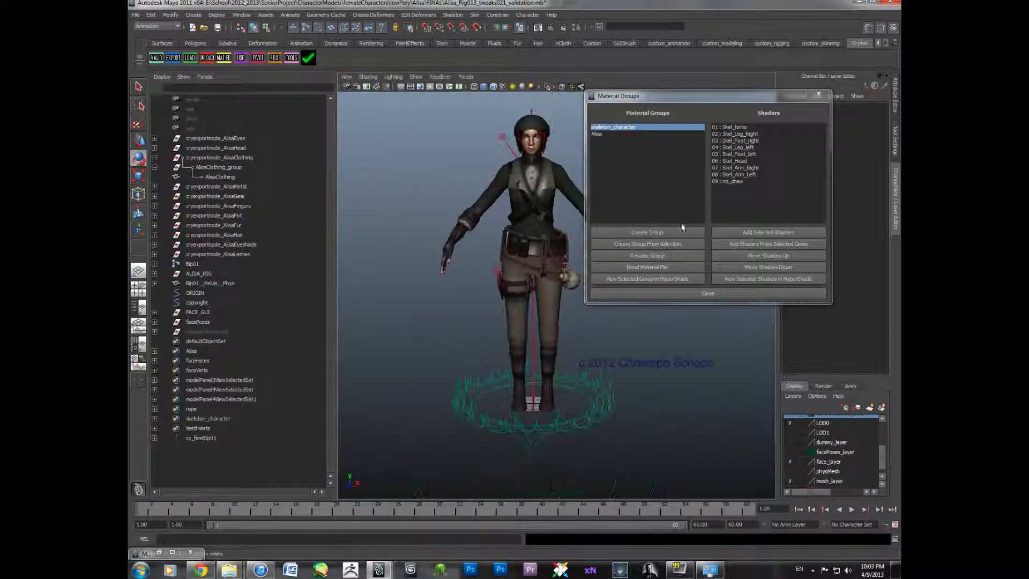
{"action": "left_click", "coordinate": [680, 293]}
{"action": "left_click_drag", "start_coordinate": [681, 294], "coordinate": [535, 285], "text": "alt"}
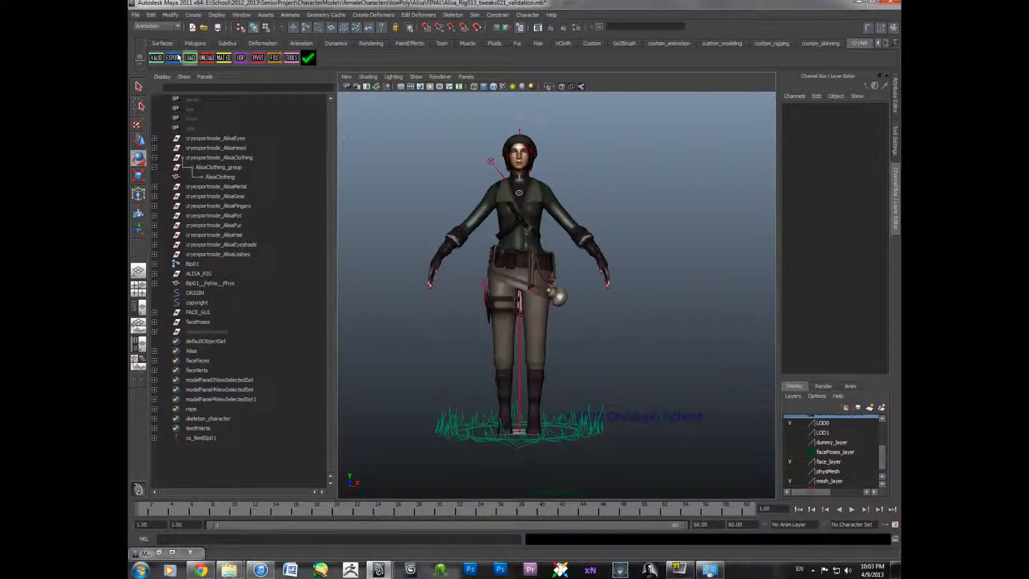
- Open the Crytek Export window and set the export path to E:/alisa
{"action": "left_click", "coordinate": [173, 57]}
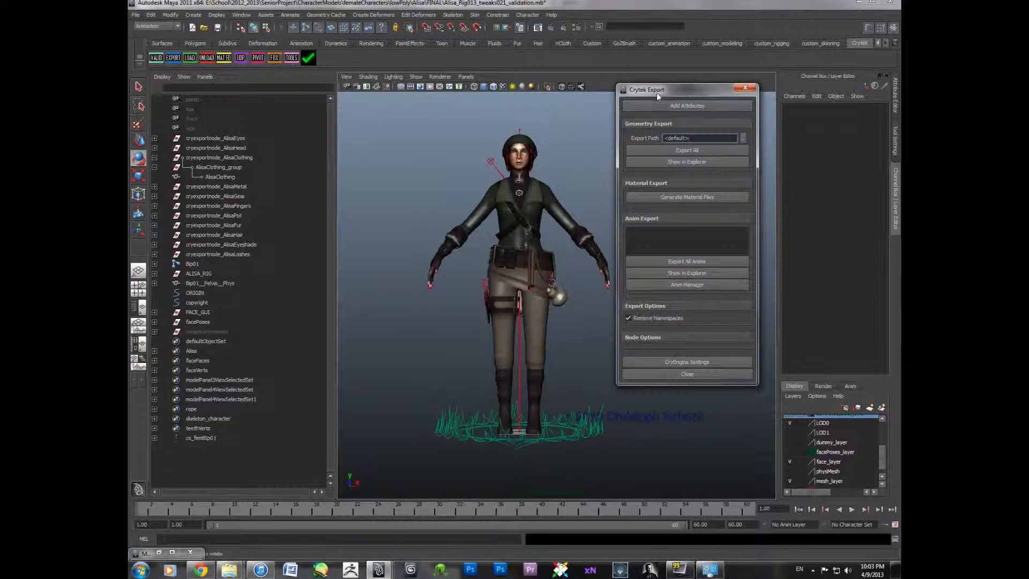
{"action": "left_click_drag", "start_coordinate": [655, 90], "coordinate": [679, 90]}
{"action": "left_click", "coordinate": [768, 135]}
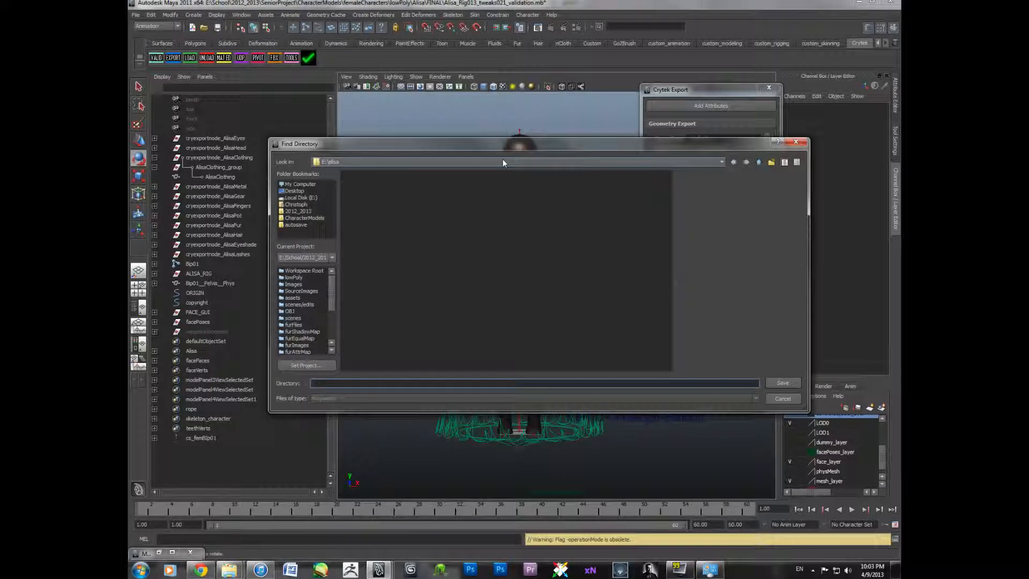
{"action": "left_click", "coordinate": [429, 162]}
{"action": "left_click", "coordinate": [427, 163]}
{"action": "left_click", "coordinate": [782, 382]}
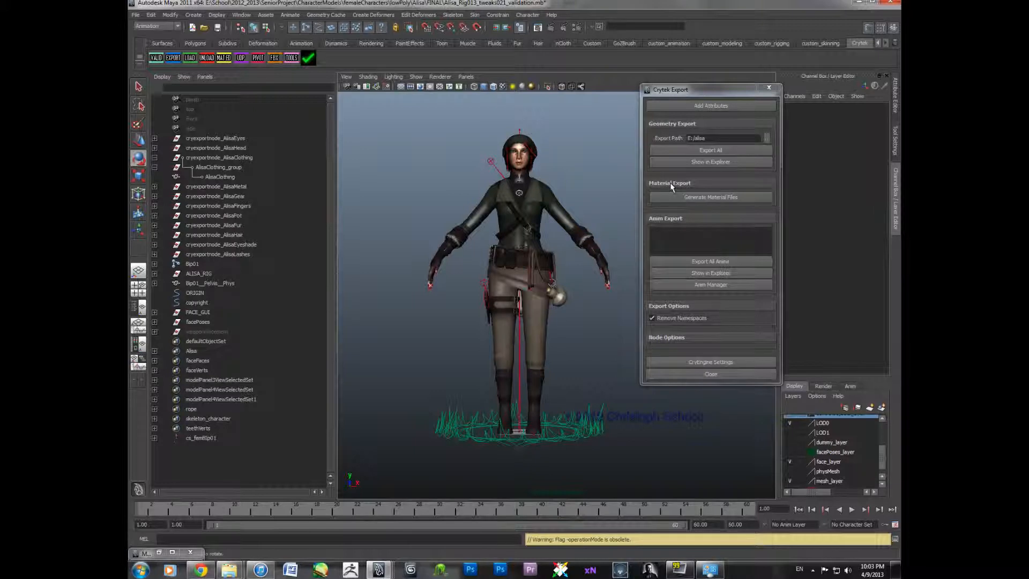
- Delete the ALISA_RIG node
{"action": "left_click", "coordinate": [155, 158]}
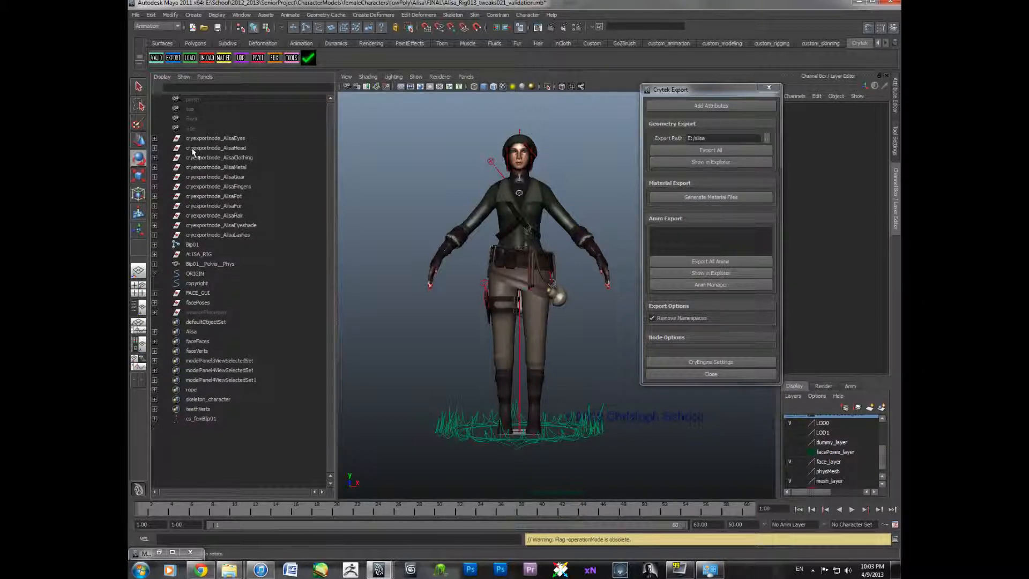
{"action": "left_click", "coordinate": [198, 254]}
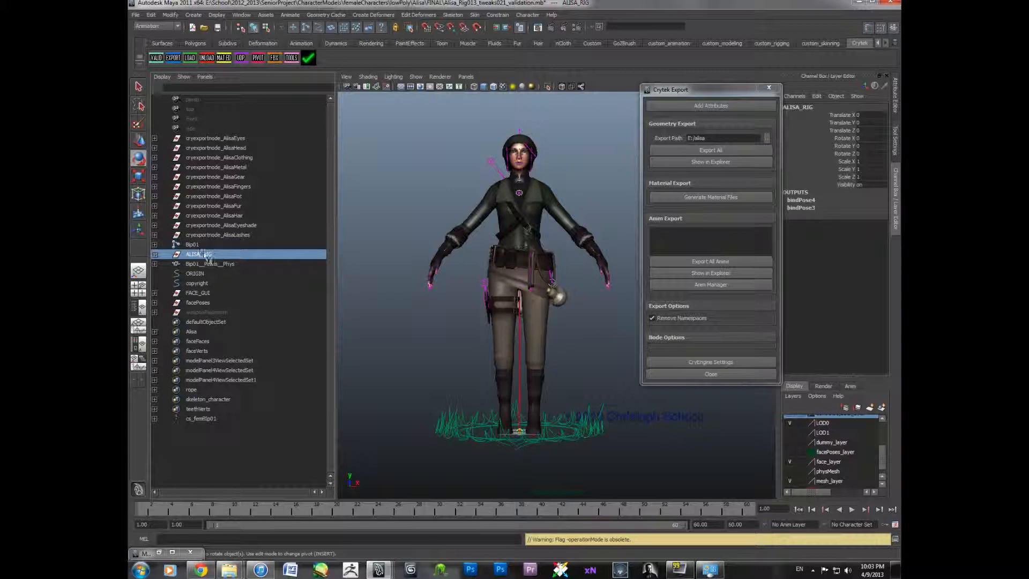
{"action": "key", "text": "Delete"}
- Delete the ORIGIN, copyright, FACE_GUI, facePoses and weaponPlacement nodes
{"action": "left_click", "coordinate": [212, 253]}
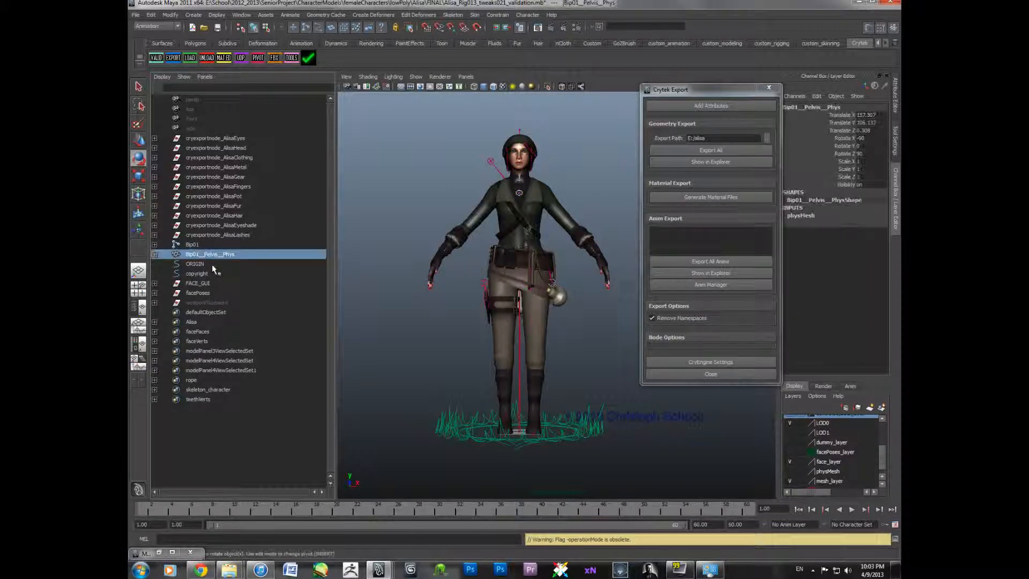
{"action": "left_click", "coordinate": [212, 263]}
{"action": "left_click", "coordinate": [205, 302], "text": "shift"}
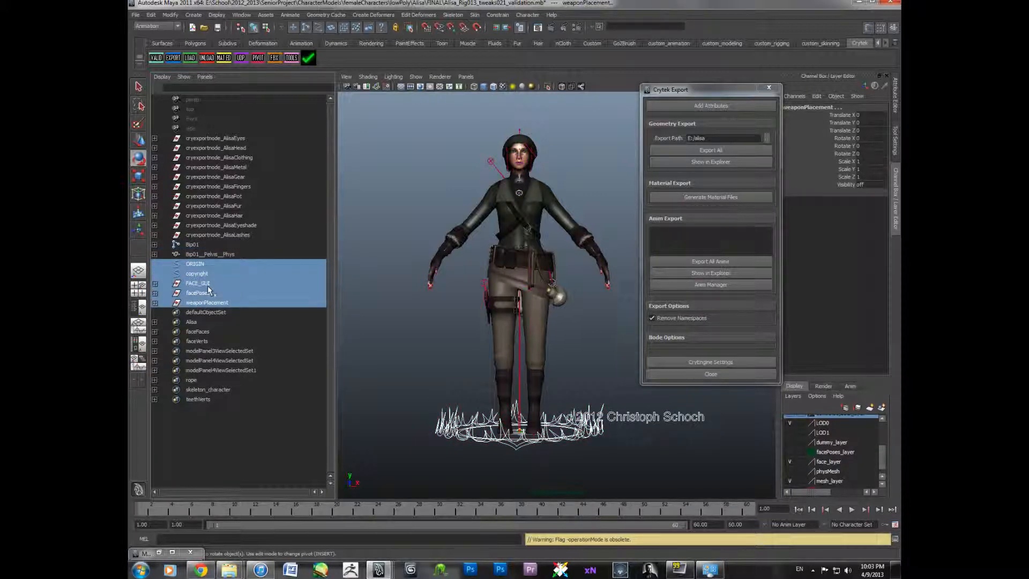
{"action": "key", "text": "Delete"}
- Select the Alisa export nodes, Bip01 and the pelvis physics proxy, then generate material files, overwriting Alisa.mtl
{"action": "left_click_drag", "start_coordinate": [461, 211], "coordinate": [450, 228], "text": "alt"}
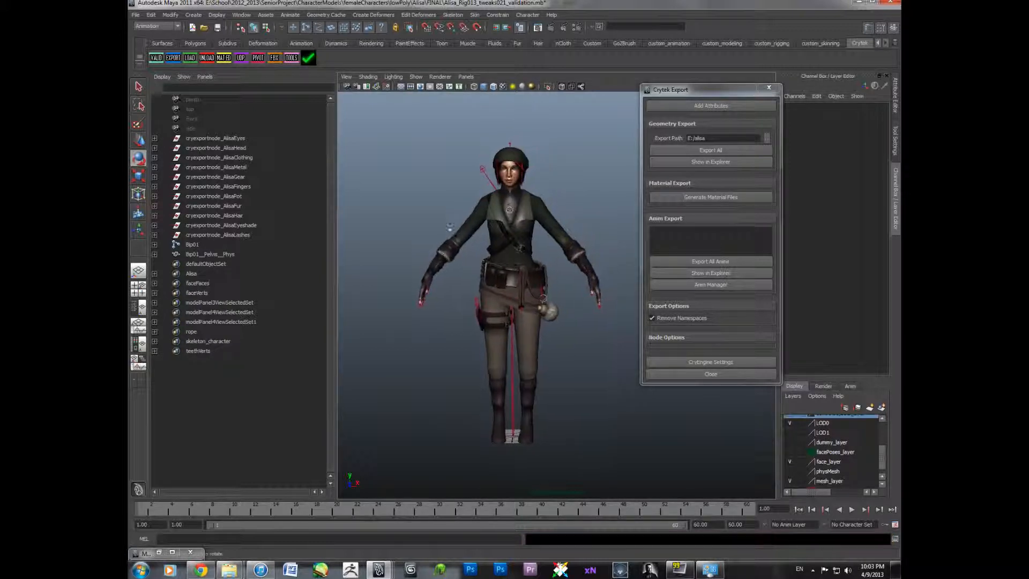
{"action": "scroll", "coordinate": [450, 228], "scroll_direction": "up", "scroll_amount": 3}
{"action": "left_click", "coordinate": [210, 235]}
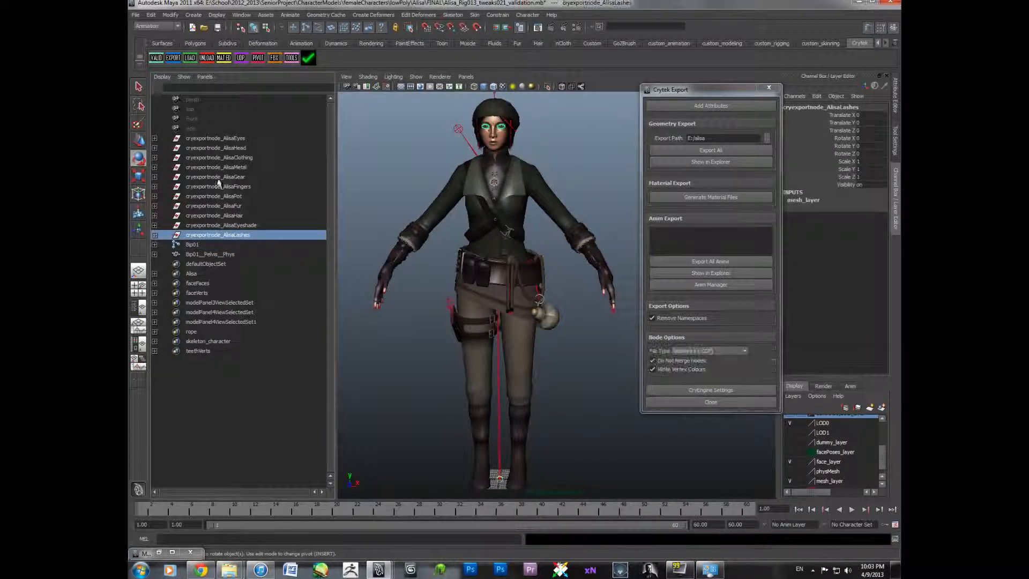
{"action": "left_click", "coordinate": [221, 139]}
{"action": "left_click", "coordinate": [250, 256], "text": "shift"}
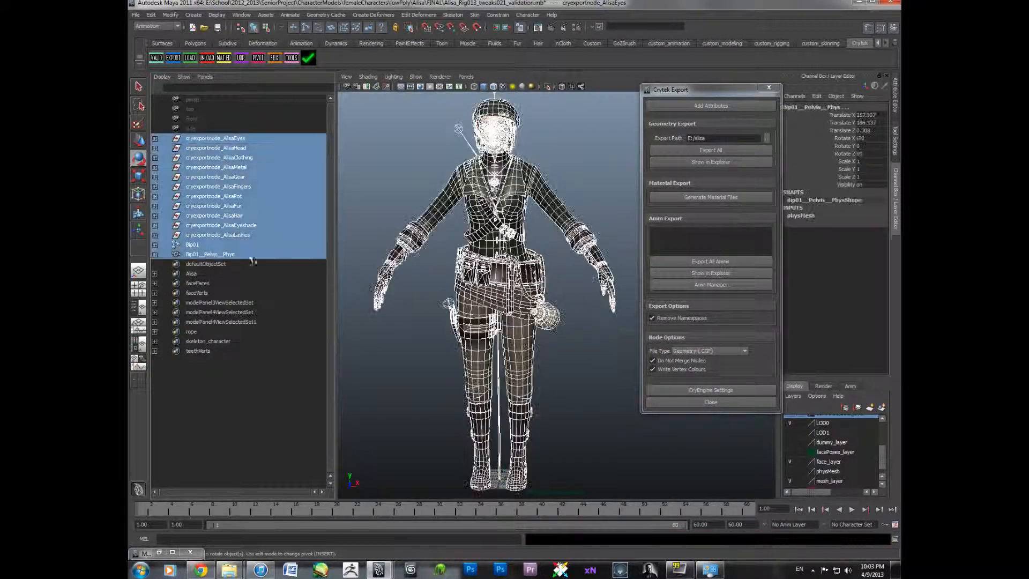
{"action": "left_click", "coordinate": [718, 198]}
{"action": "left_click", "coordinate": [492, 285]}
{"action": "left_click", "coordinate": [497, 286]}
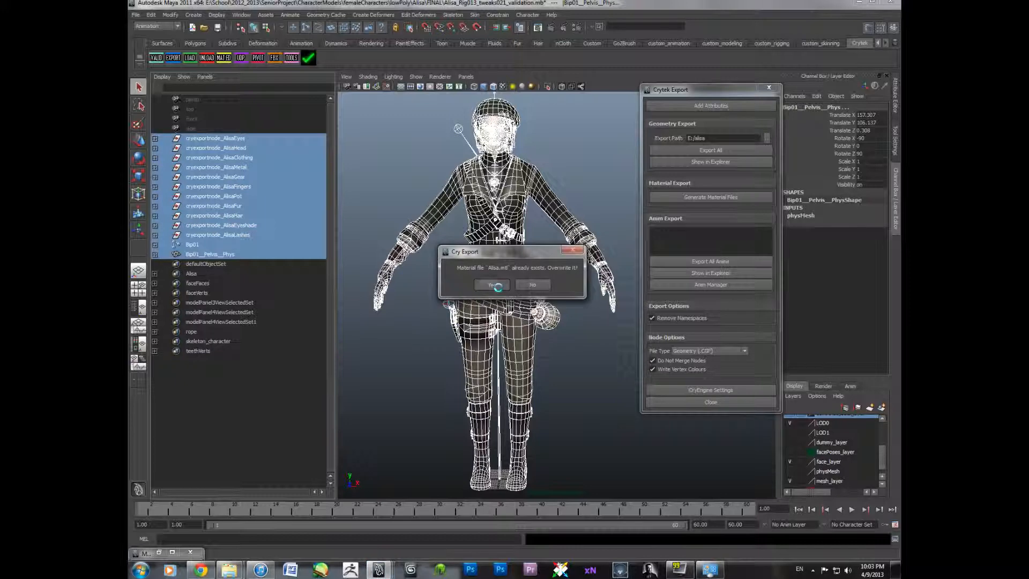
- Confirm overwriting Alisa.mtl, then export all geometry to the E:/alisa path
{"action": "left_click", "coordinate": [509, 287]}
{"action": "right_click_drag", "start_coordinate": [628, 260], "coordinate": [619, 245], "text": "alt"}
{"action": "middle_click_drag", "start_coordinate": [619, 244], "coordinate": [604, 253], "text": "alt"}
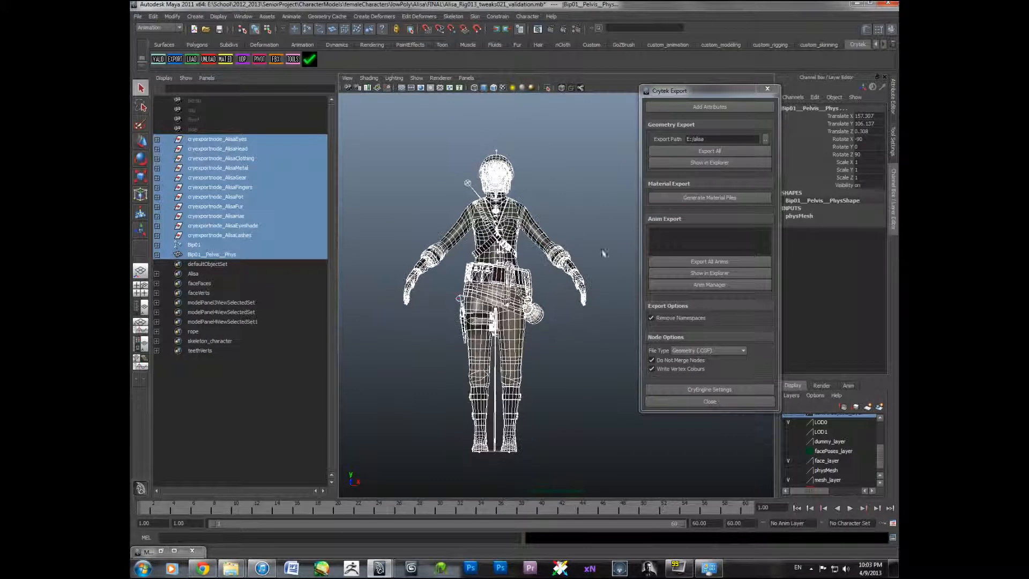
{"action": "left_click", "coordinate": [702, 152]}
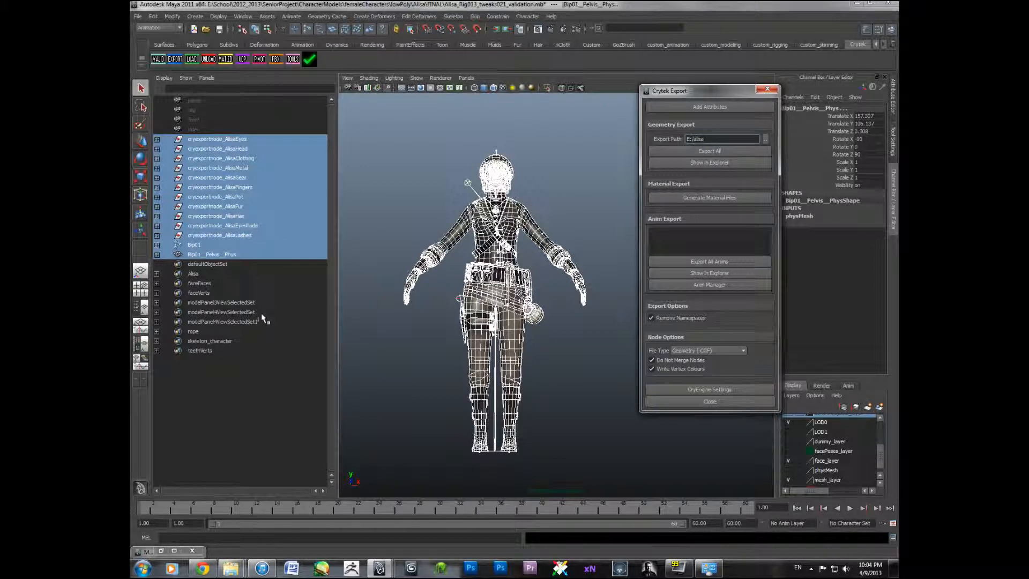
- Clear the selection and switch the viewport to textured shading to inspect the exported character
{"action": "left_click_drag", "start_coordinate": [369, 322], "coordinate": [369, 328], "text": "alt"}
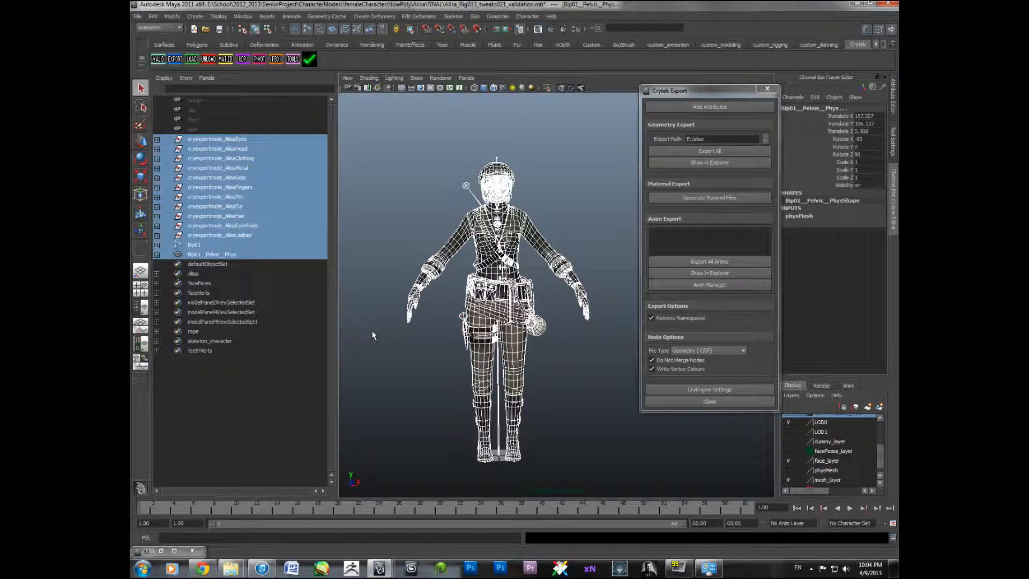
{"action": "left_click", "coordinate": [390, 351]}
{"action": "key", "text": "6"}
{"action": "left_click_drag", "start_coordinate": [389, 351], "coordinate": [399, 351], "text": "alt"}
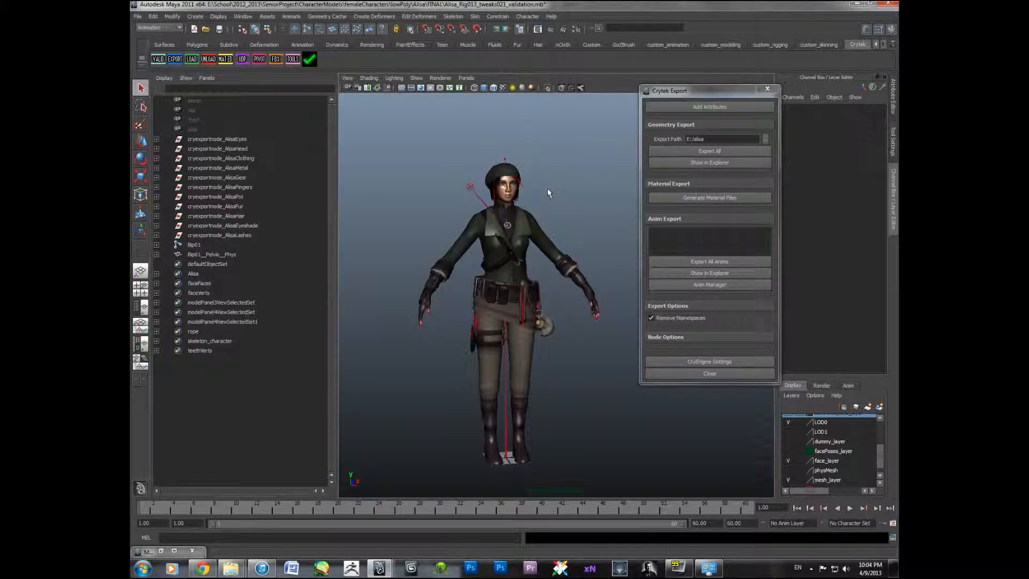
{"action": "middle_click_drag", "start_coordinate": [521, 202], "coordinate": [506, 187], "text": "alt"}
{"action": "right_click_drag", "start_coordinate": [515, 199], "coordinate": [528, 230], "text": "alt"}
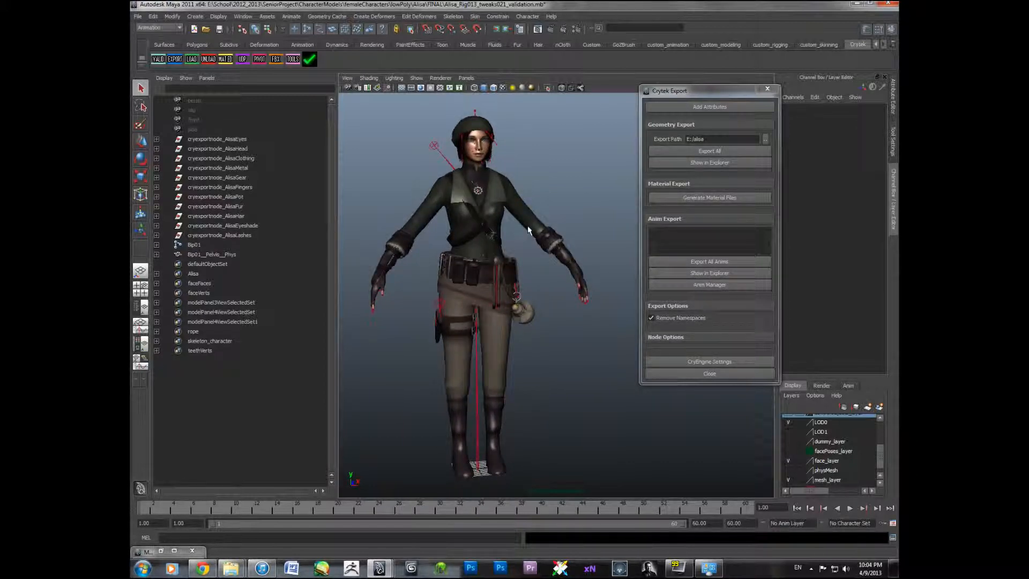
{"action": "right_click_drag", "start_coordinate": [528, 229], "coordinate": [666, 161], "text": "alt"}
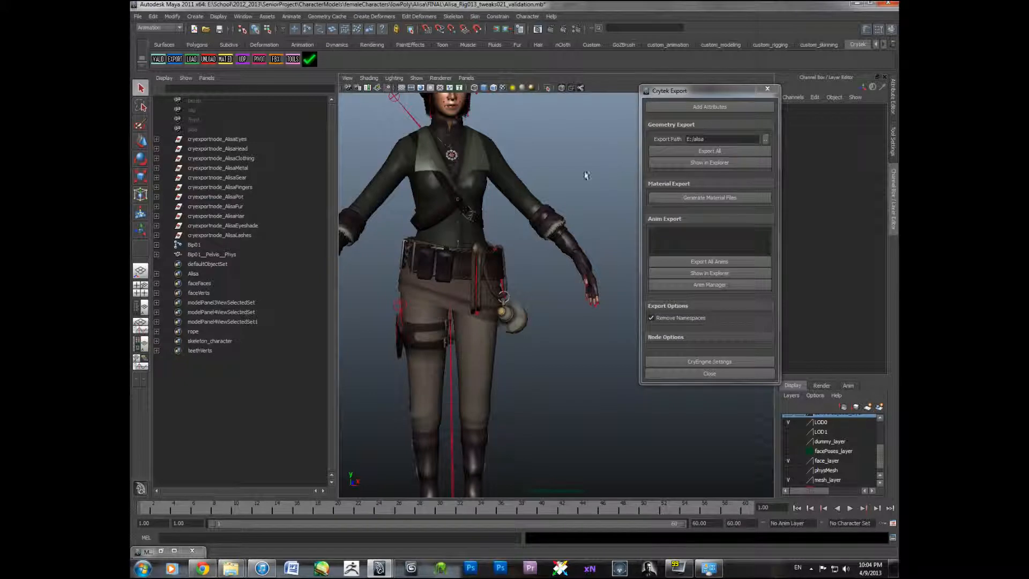
{"action": "right_click_drag", "start_coordinate": [603, 166], "coordinate": [536, 182], "text": "alt"}
{"action": "left_click_drag", "start_coordinate": [536, 182], "coordinate": [540, 187], "text": "alt"}
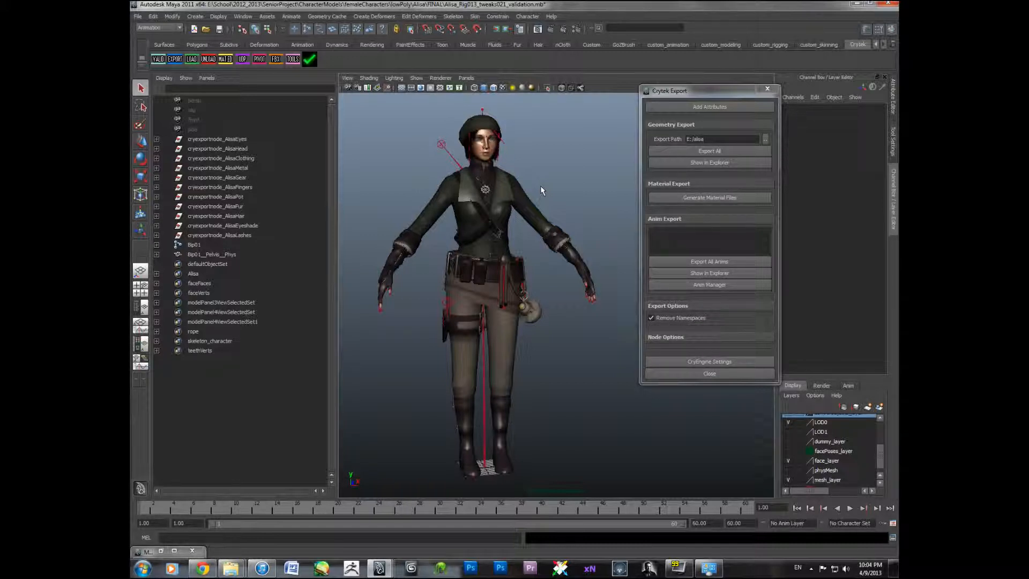
{"action": "left_click_drag", "start_coordinate": [700, 92], "coordinate": [665, 119]}
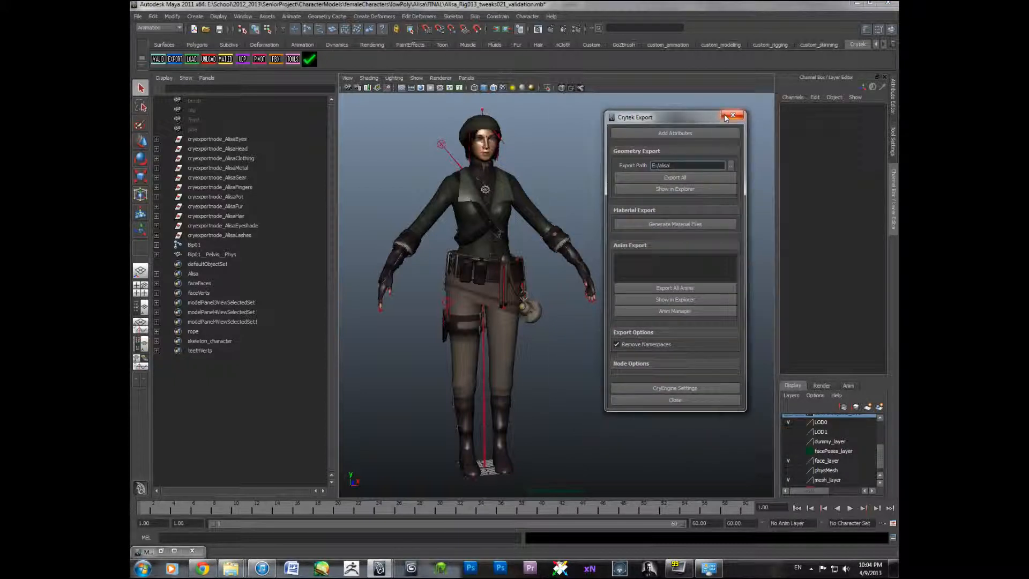
{"action": "left_click_drag", "start_coordinate": [686, 117], "coordinate": [707, 106]}
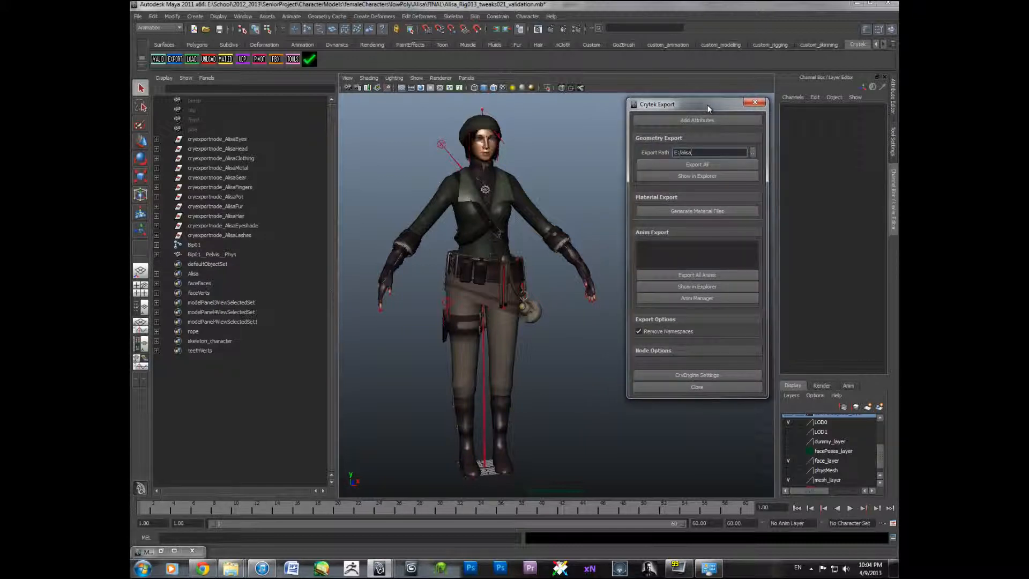